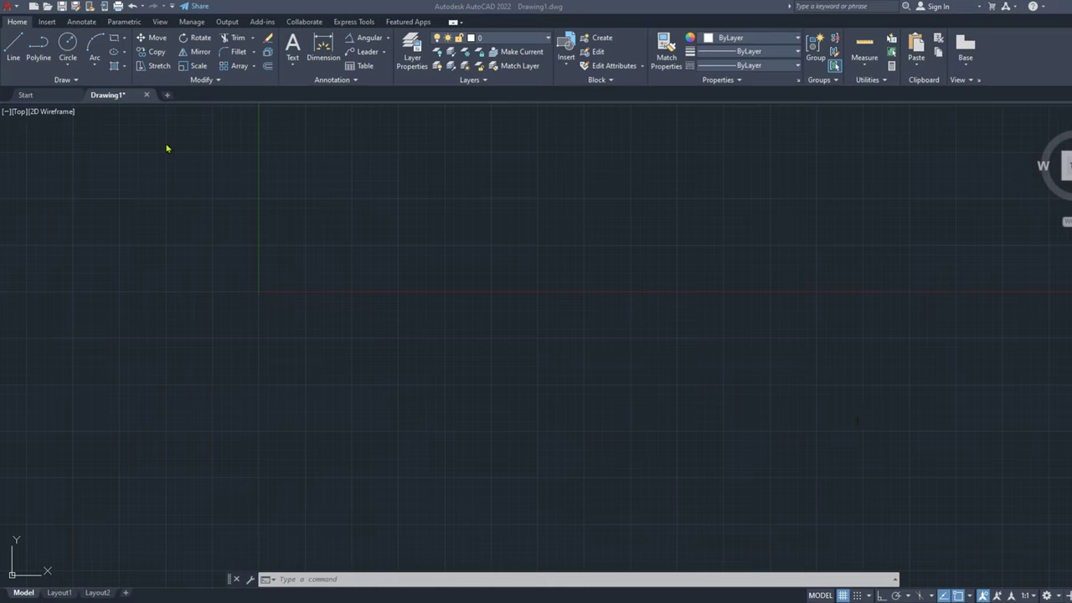
Step: Attach the Rubik's cube screenshot from the Insert tab and place it at scale factor 1
click(47, 21)
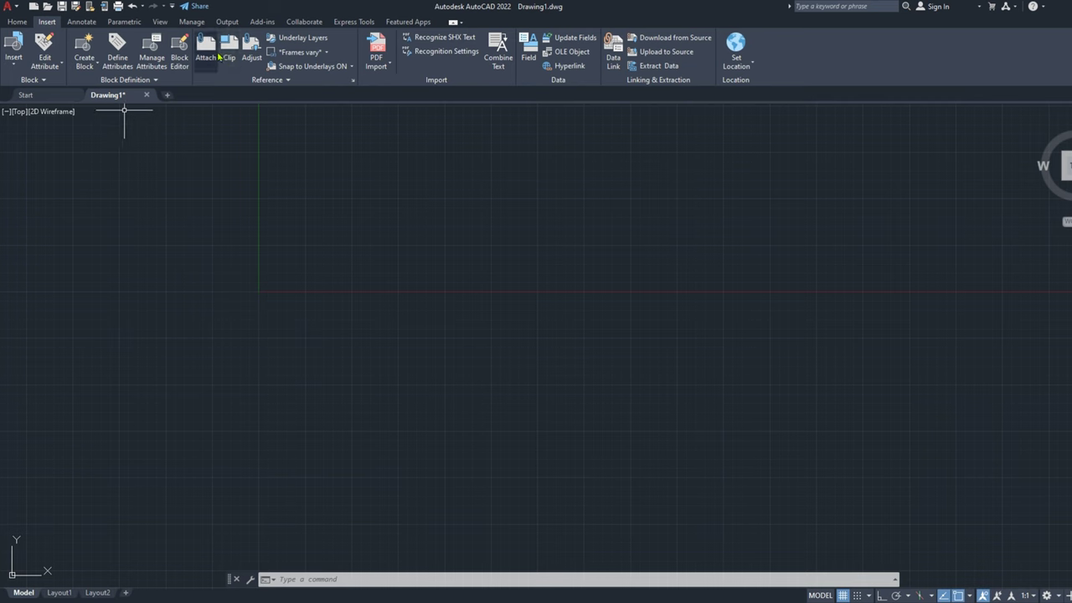
click(216, 53)
click(509, 210)
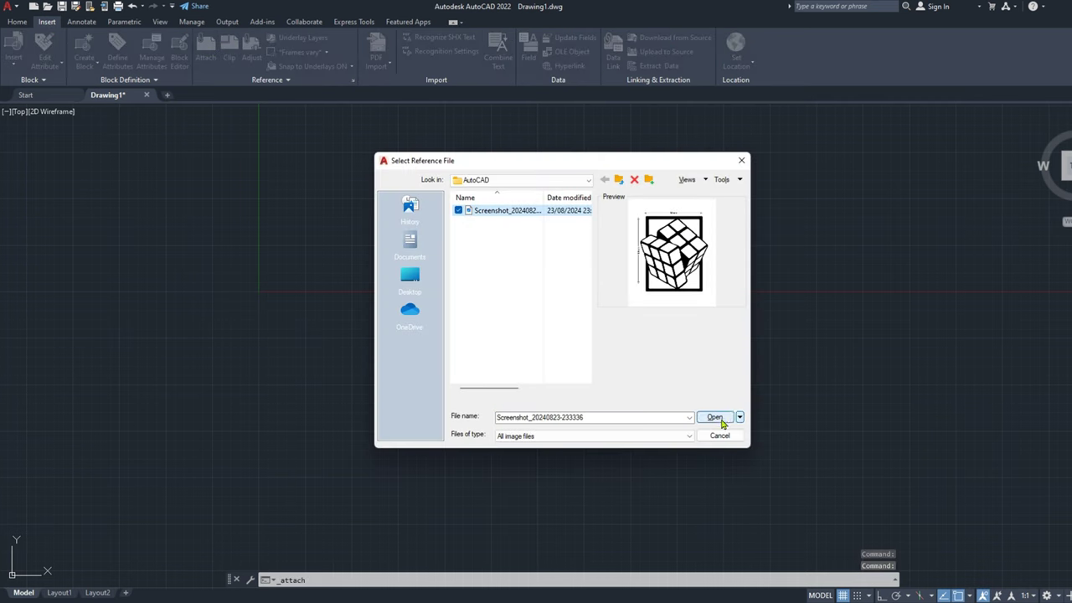
click(715, 416)
click(574, 393)
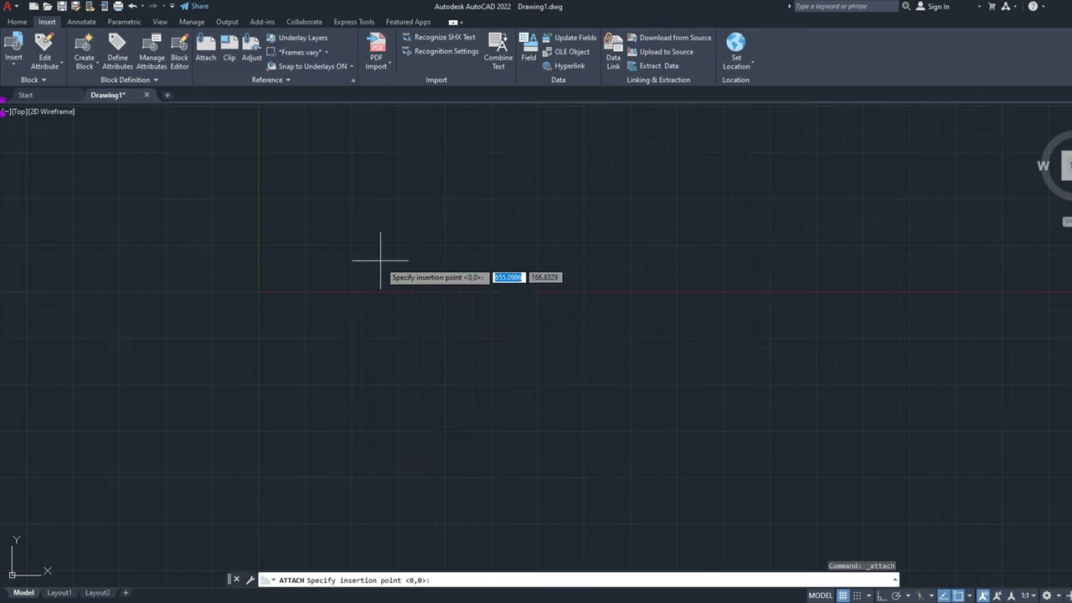
click(353, 336)
click(575, 254)
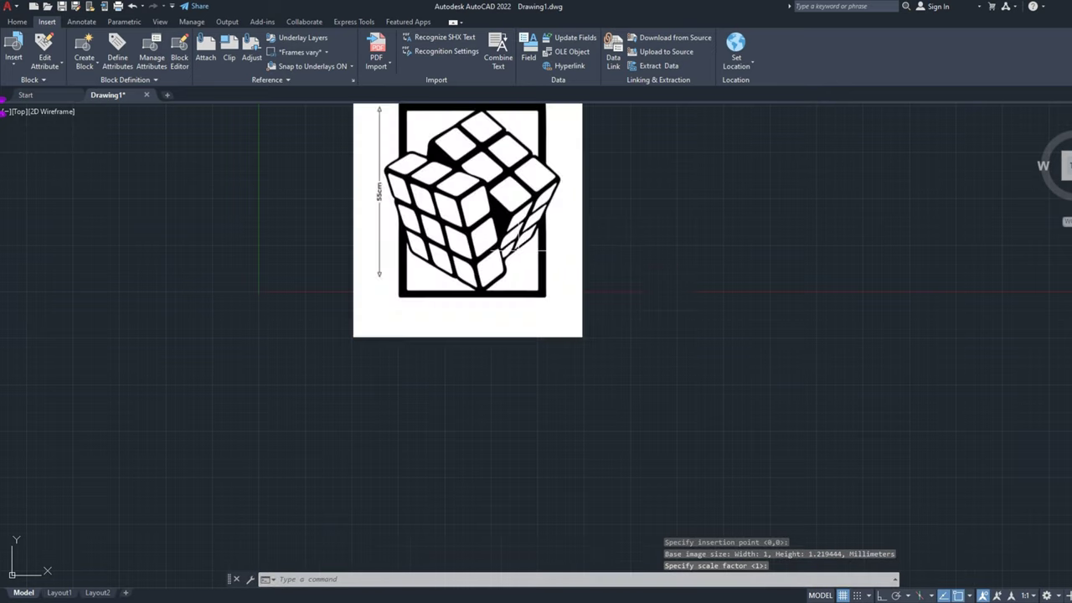
scroll(507, 247, down, 4)
scroll(498, 185, up, 6)
Step: Draw a 500-wide rectangle along the image's outer black frame, then select the cube image
middle_drag(494, 174, 481, 210)
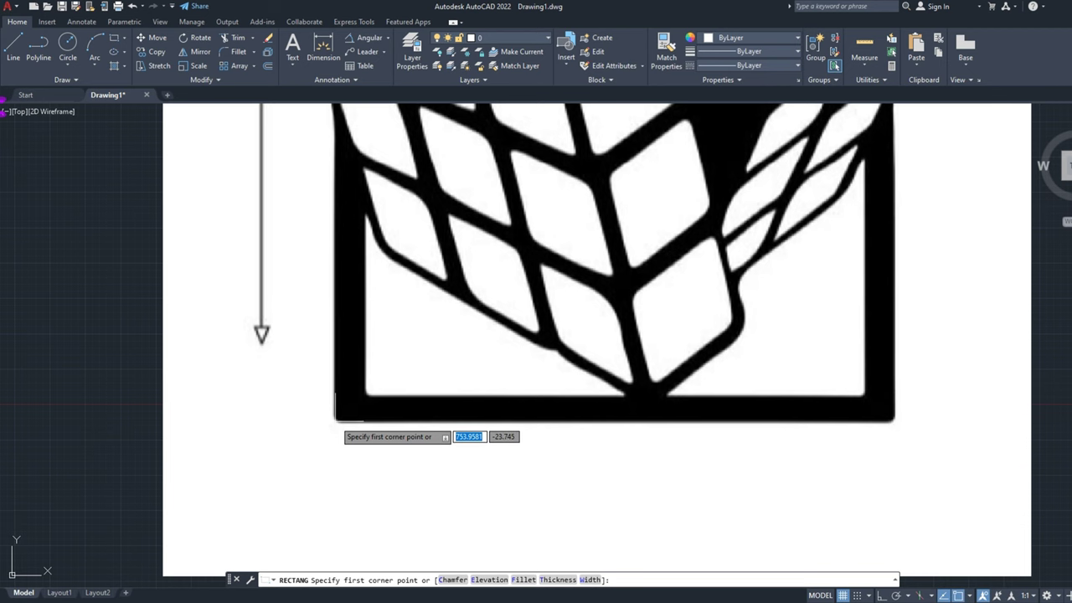
click(335, 421)
scroll(335, 419, down, 3)
scroll(561, 146, up, 2)
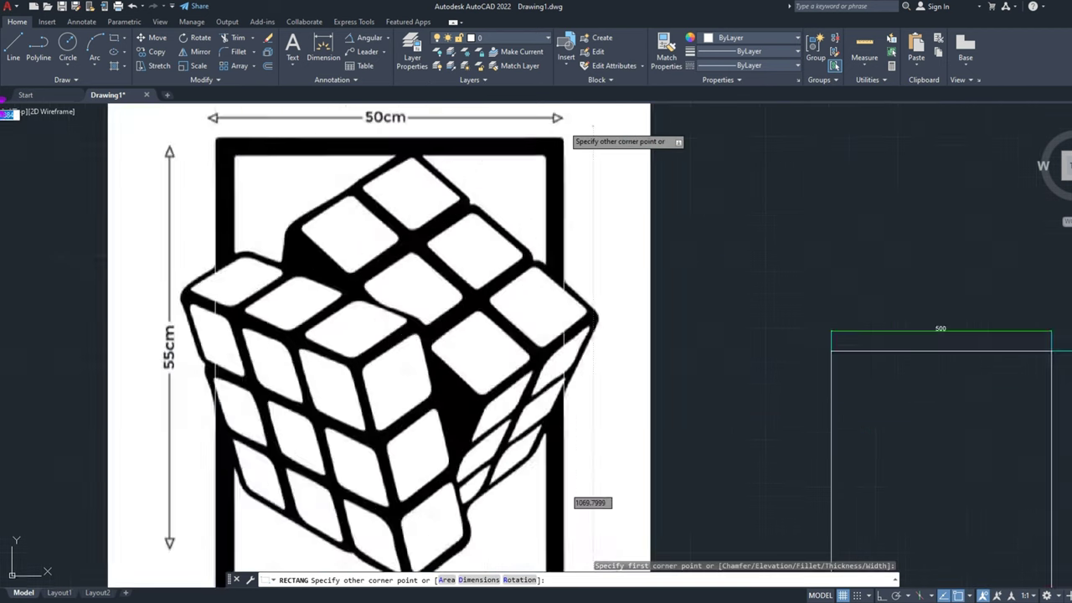
scroll(550, 158, up, 5)
click(560, 159)
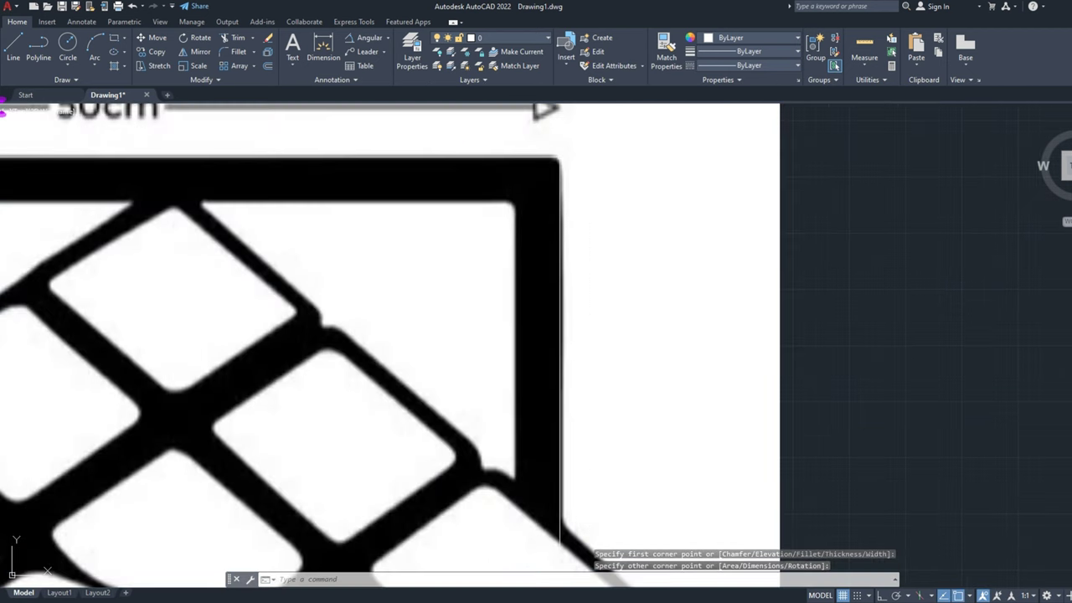
click(619, 115)
click(310, 405)
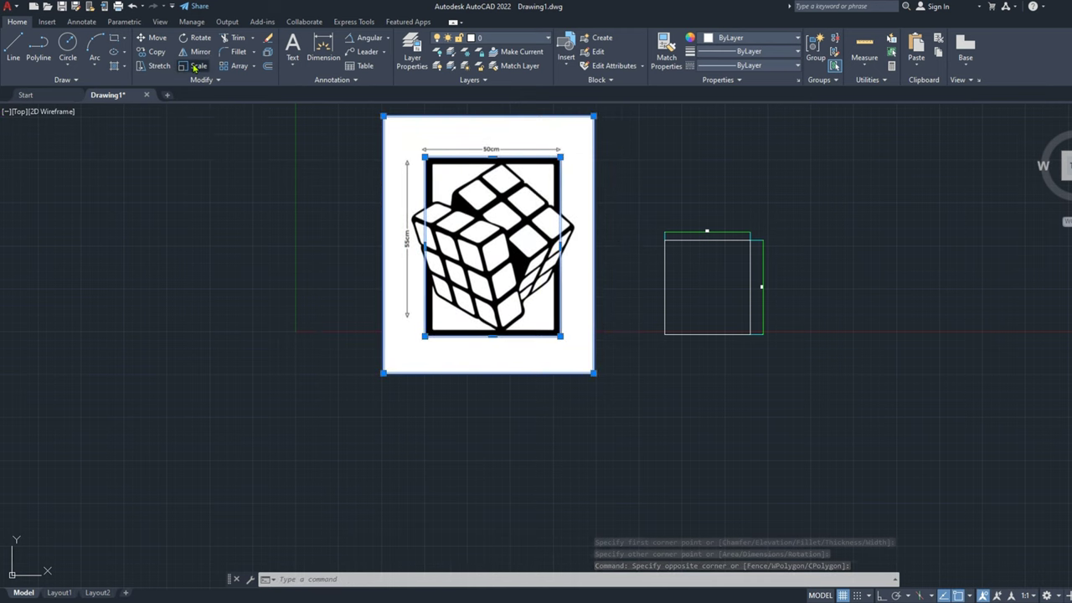
Step: Scale the image by reference so the frame's bottom edge changes from 310.9253 to 500 units
click(194, 65)
scroll(447, 335, up, 4)
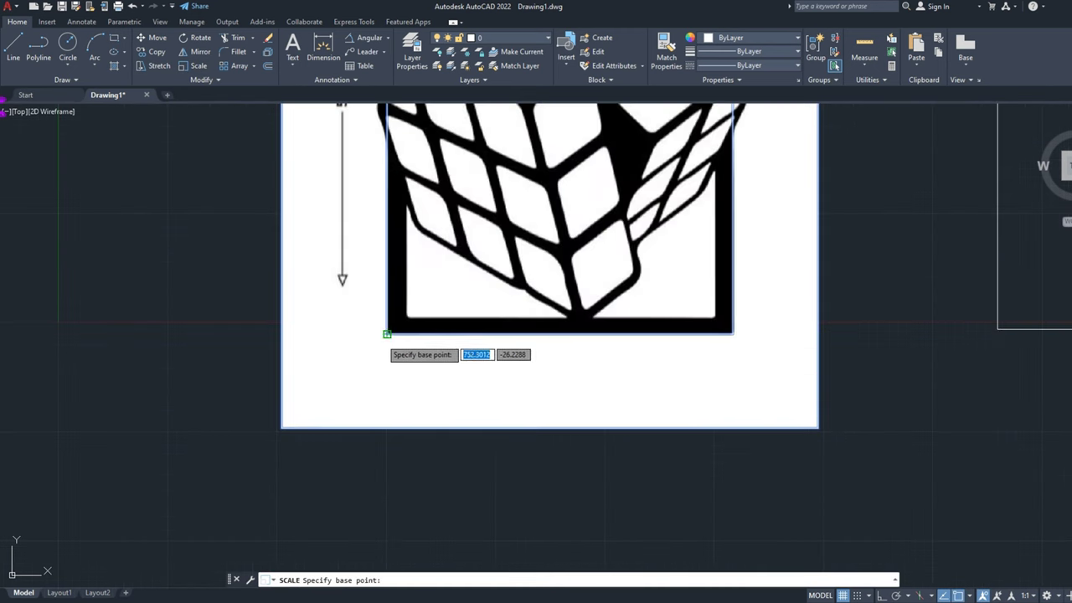
click(387, 333)
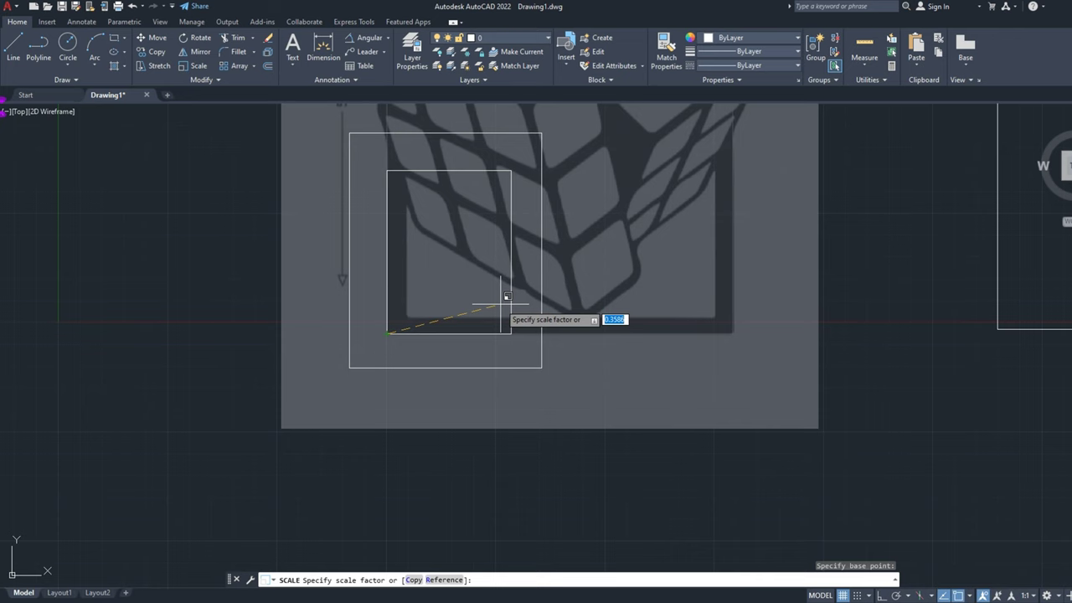
click(433, 580)
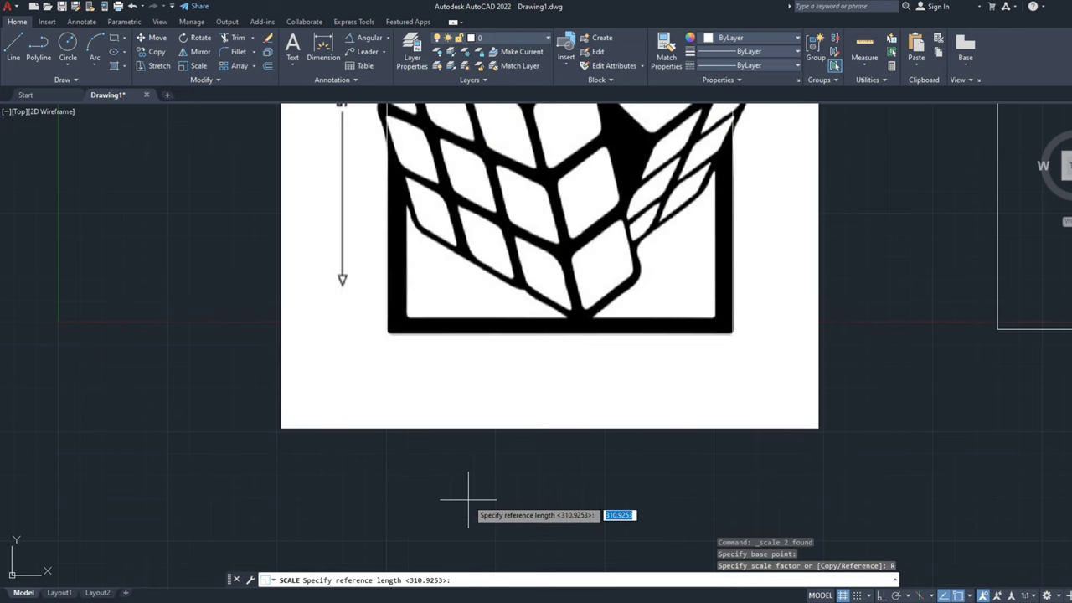
click(387, 333)
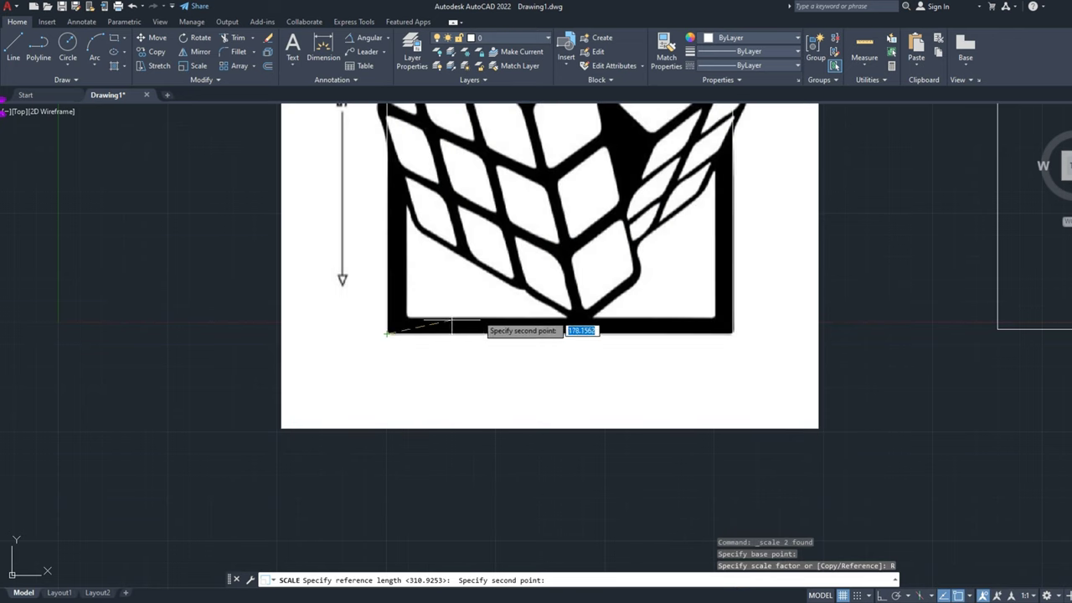
click(732, 333)
text(500)
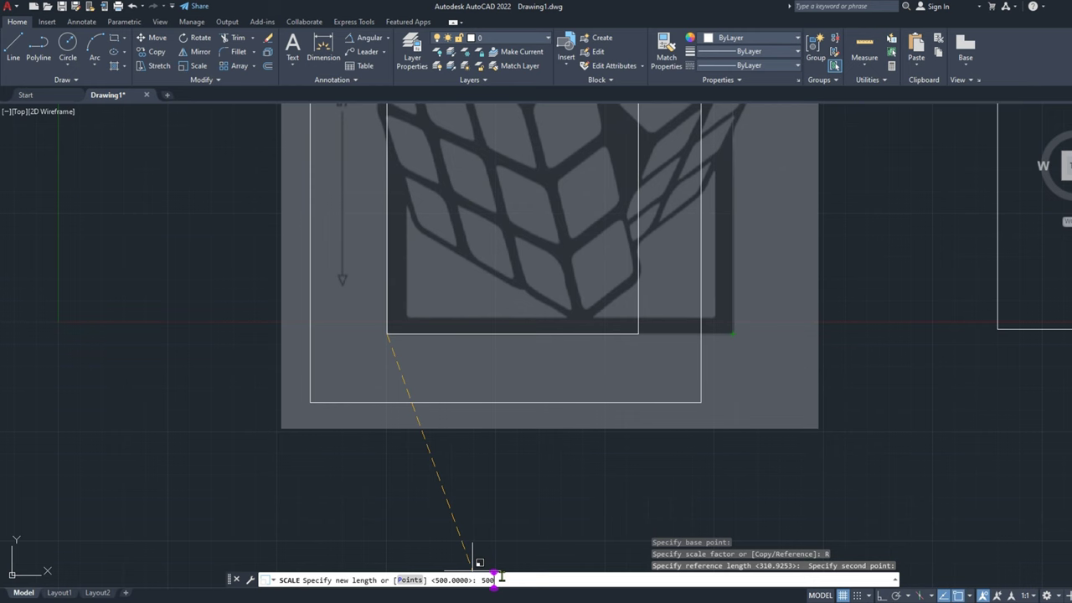
key(Return)
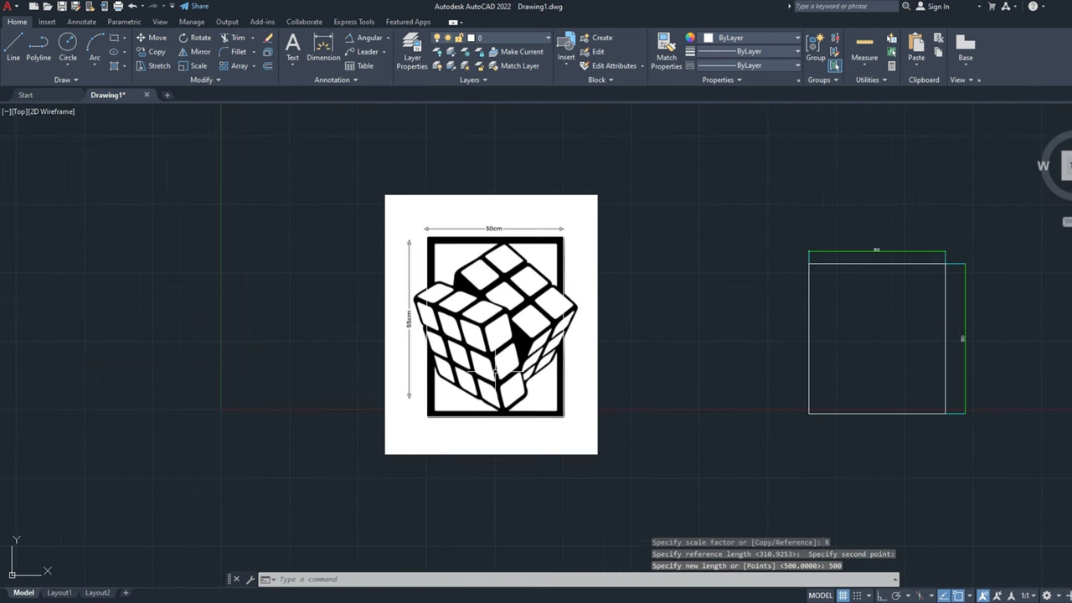
Step: Offset the rectangle inward, using the Through option, to the frame's inner edge
scroll(487, 278, up, 4)
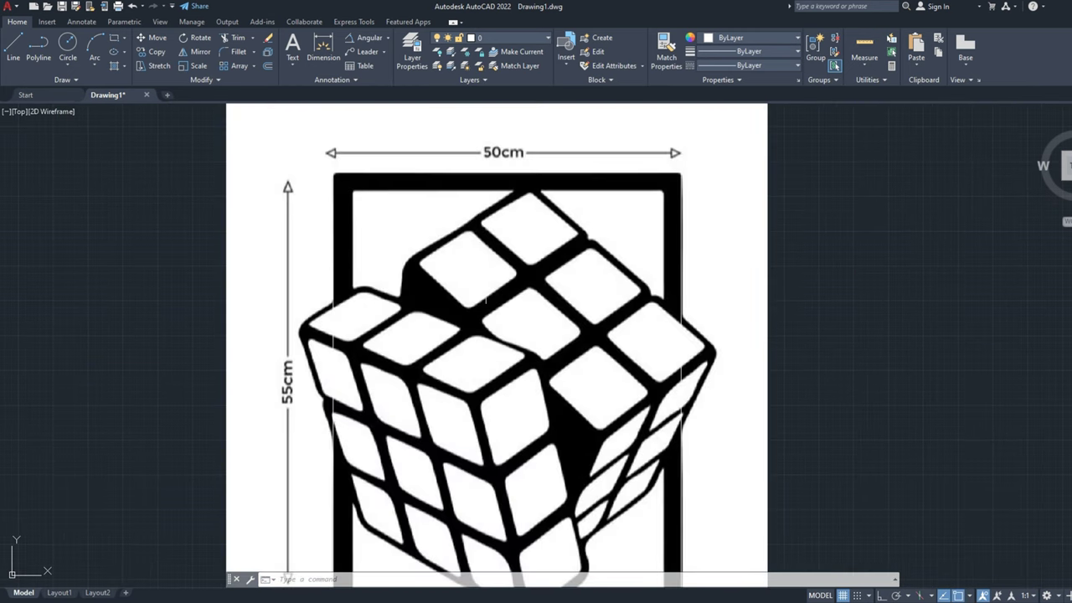
scroll(500, 131, up, 2)
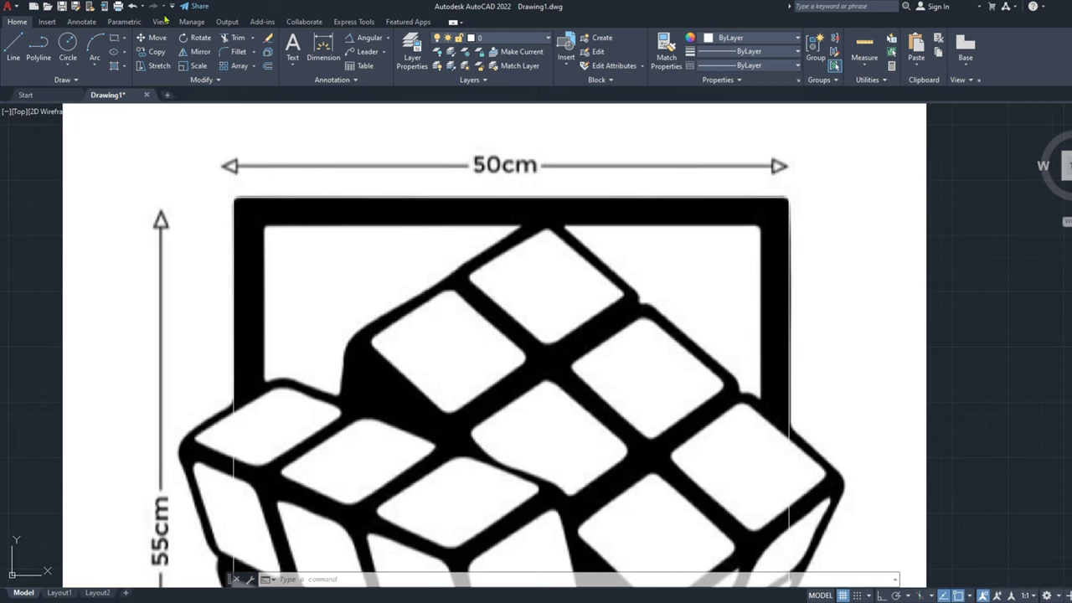
click(268, 67)
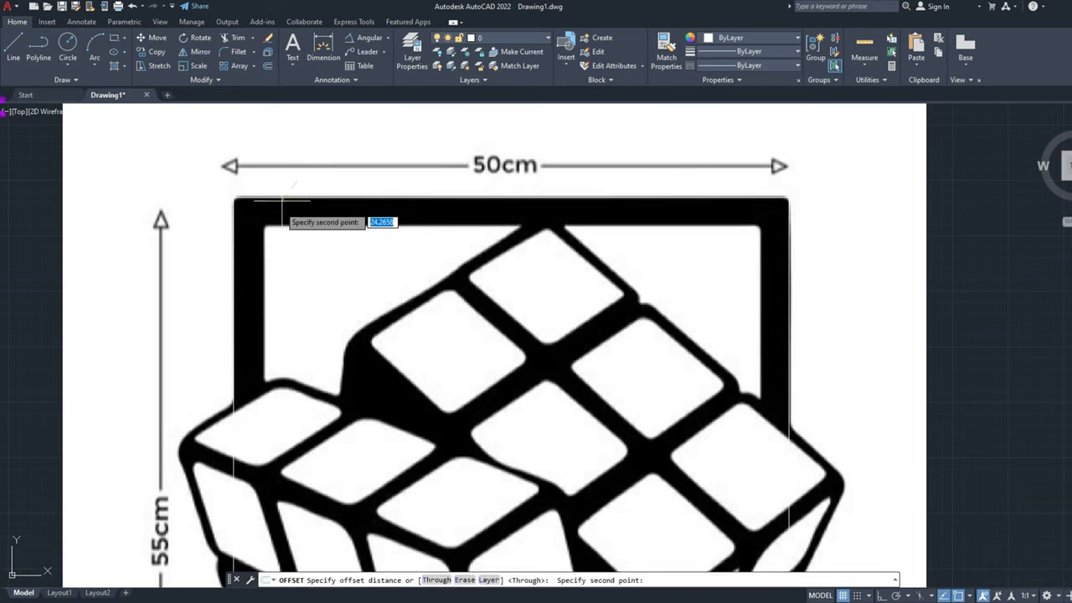
click(283, 202)
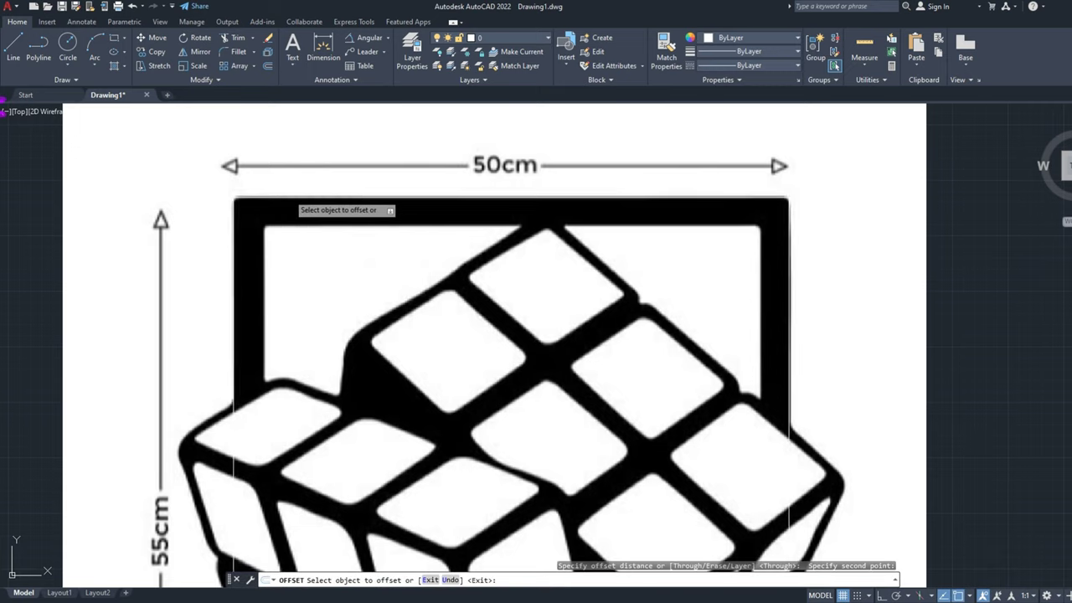
click(275, 199)
key(Escape)
click(268, 67)
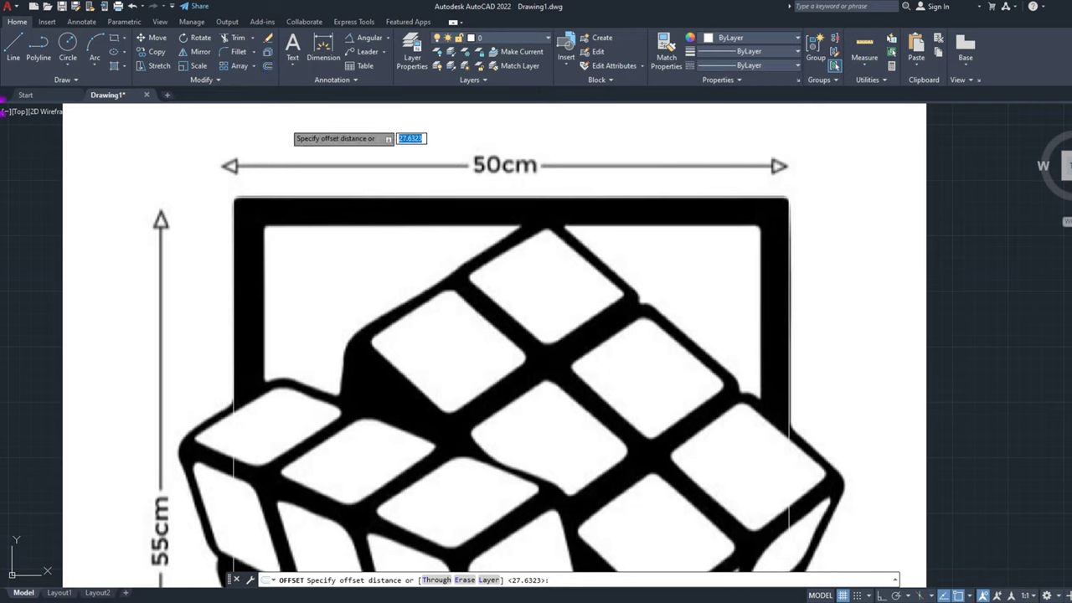
click(462, 124)
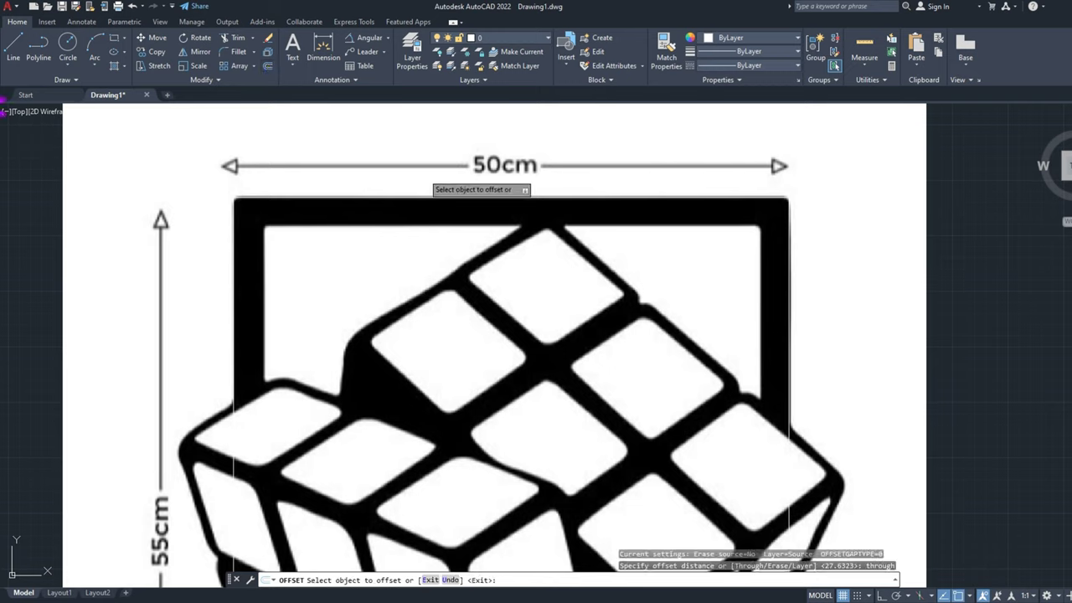
click(377, 199)
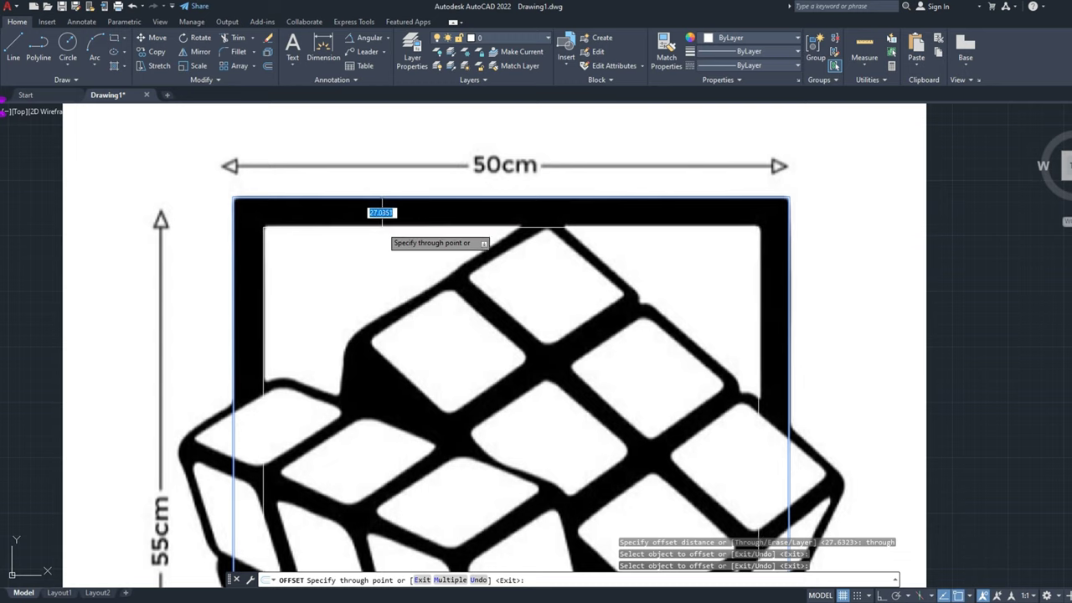
click(383, 224)
click(14, 46)
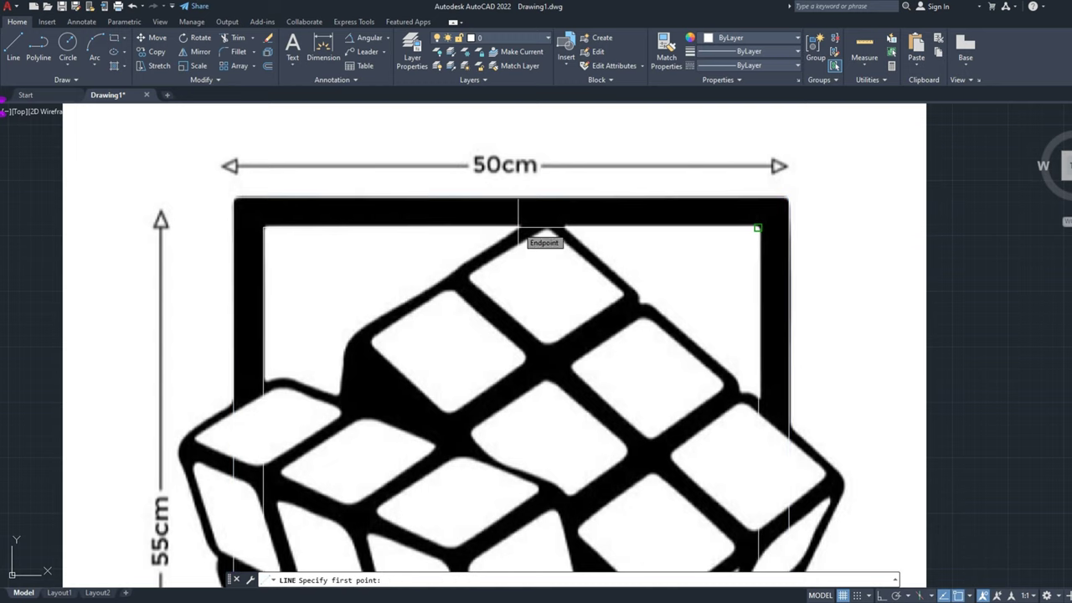
Step: Trace the green square's four corners with lines and close its outline
scroll(368, 327, up, 6)
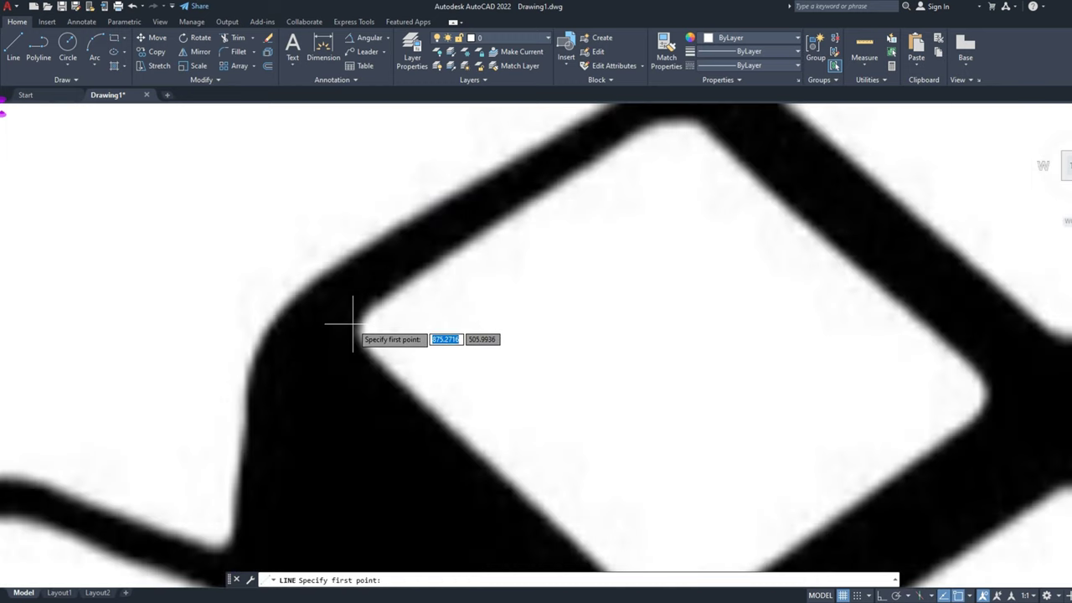
click(353, 324)
click(673, 109)
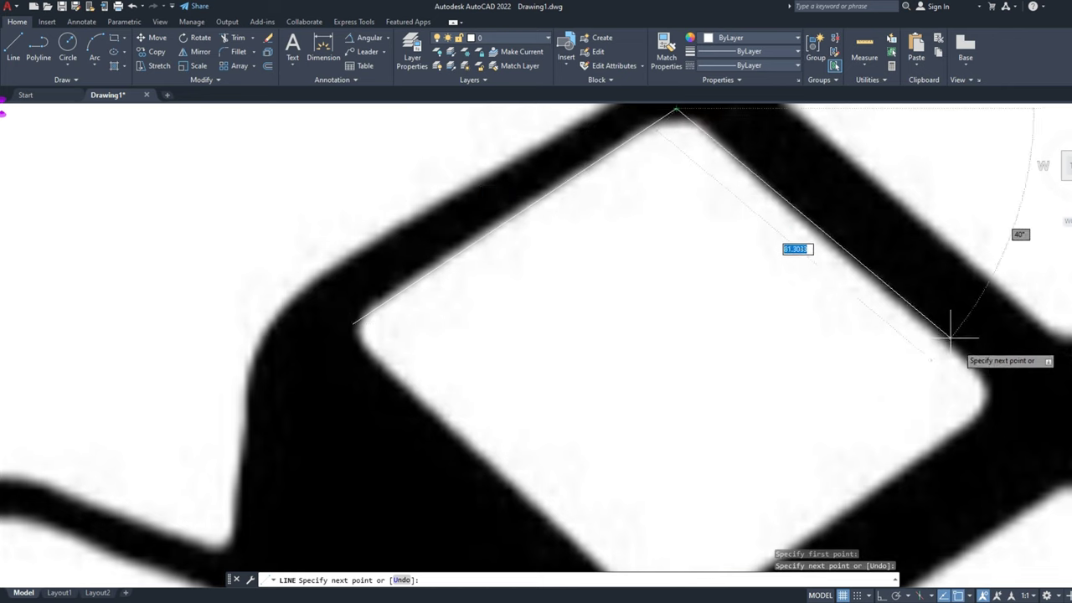
scroll(1005, 394, down, 2)
click(1006, 394)
scroll(851, 498, down, 2)
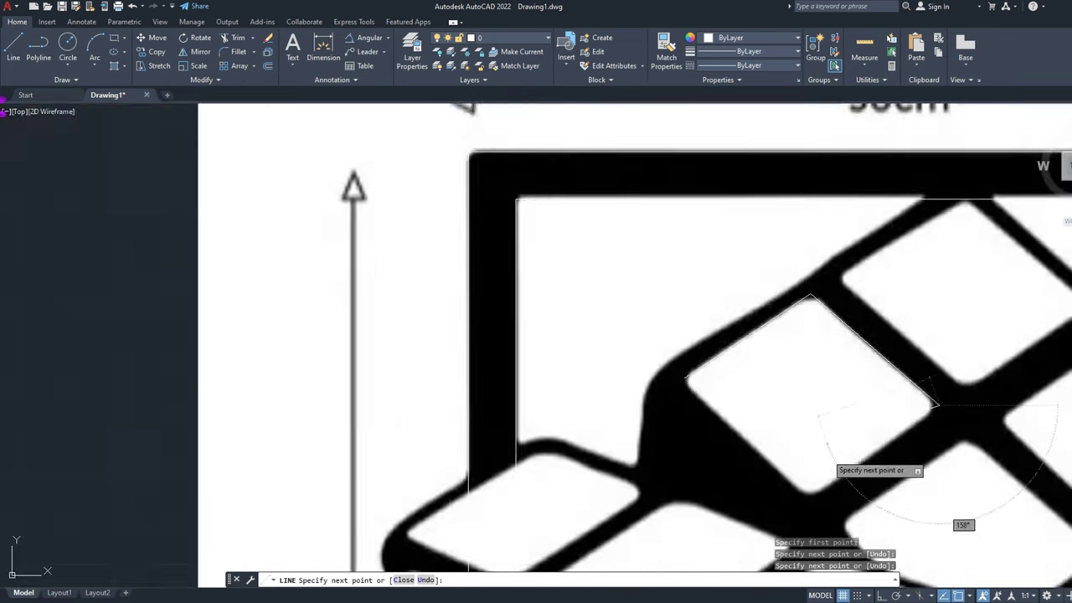
scroll(838, 477, up, 2)
click(808, 506)
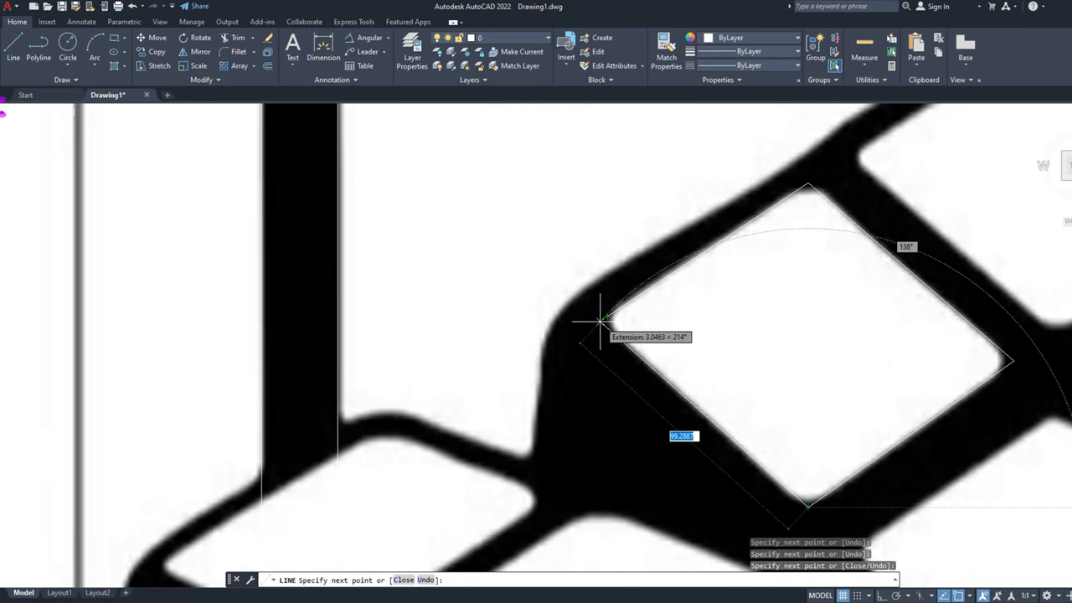
right_click(611, 323)
click(646, 383)
scroll(596, 194, down, 3)
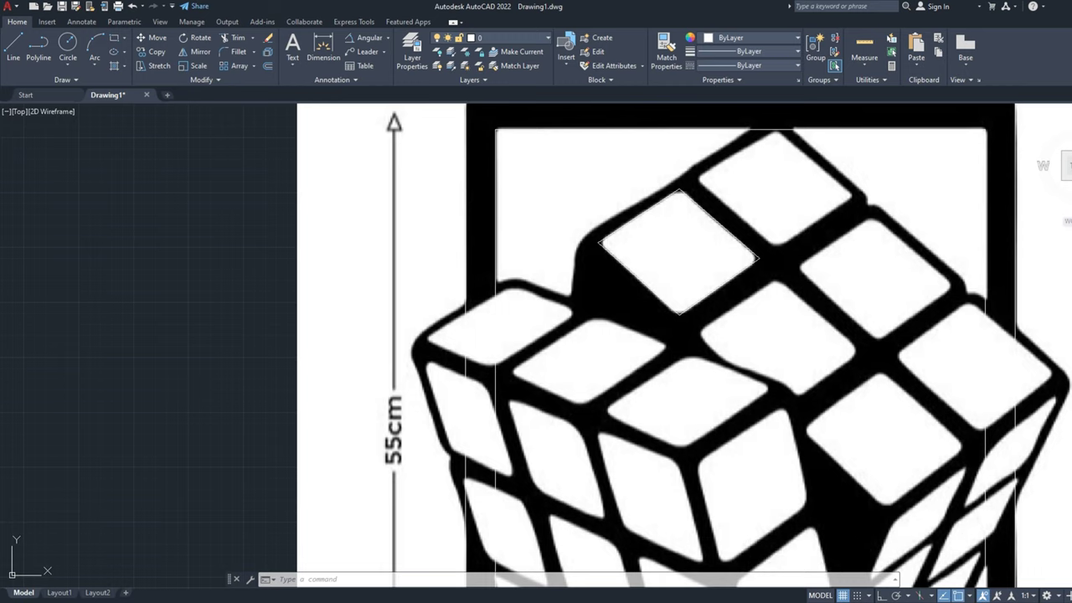
Step: Trace the red corner tile as a closed outline and select its lines
click(15, 49)
scroll(419, 335, up, 5)
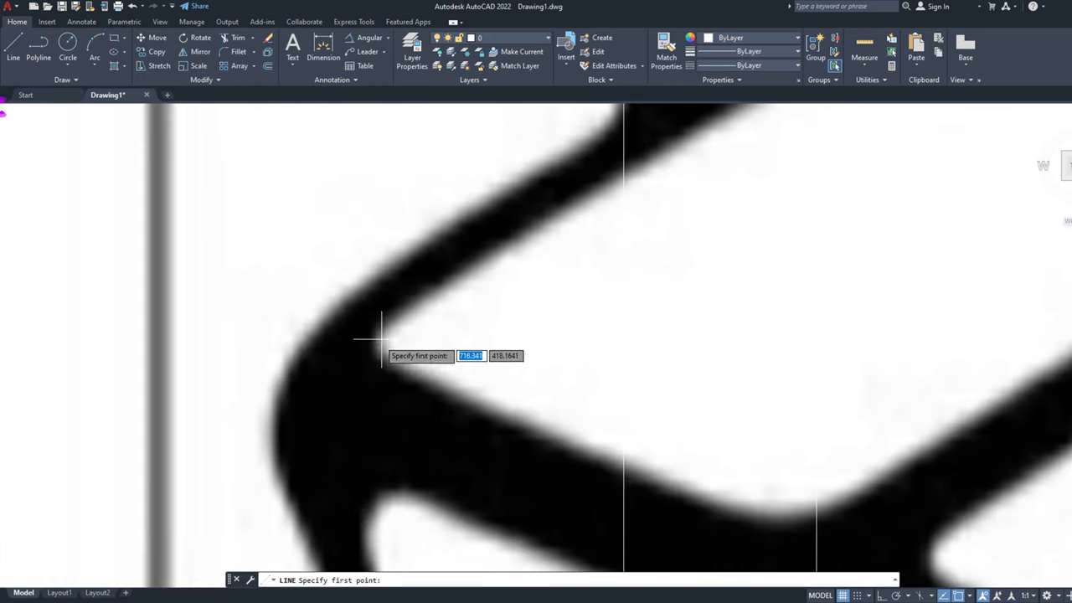
scroll(365, 349, down, 3)
scroll(586, 227, up, 2)
click(602, 174)
scroll(602, 174, down, 2)
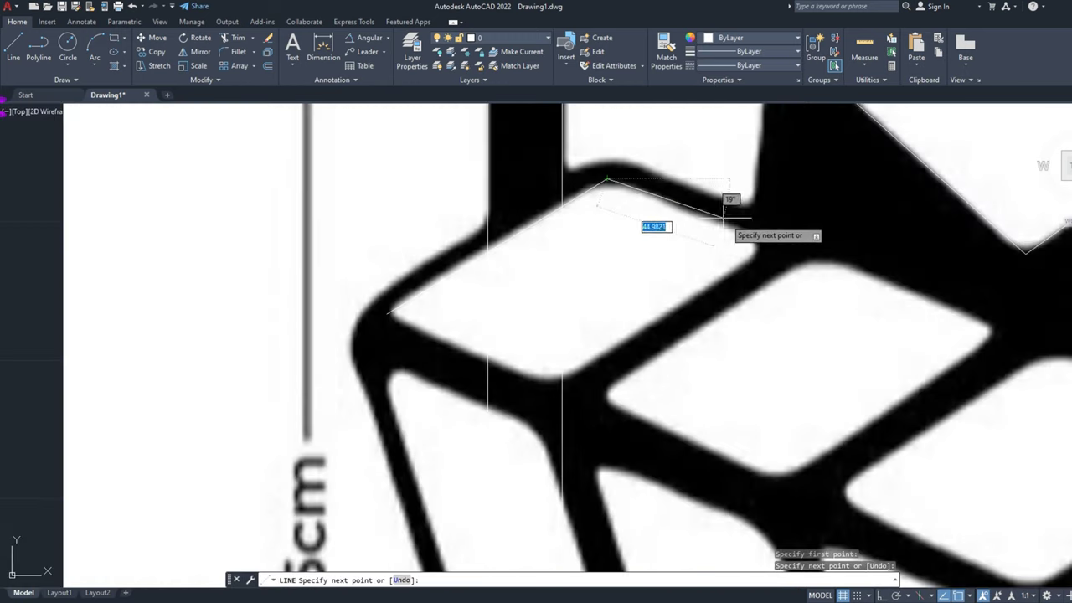
scroll(767, 240, up, 1)
click(774, 240)
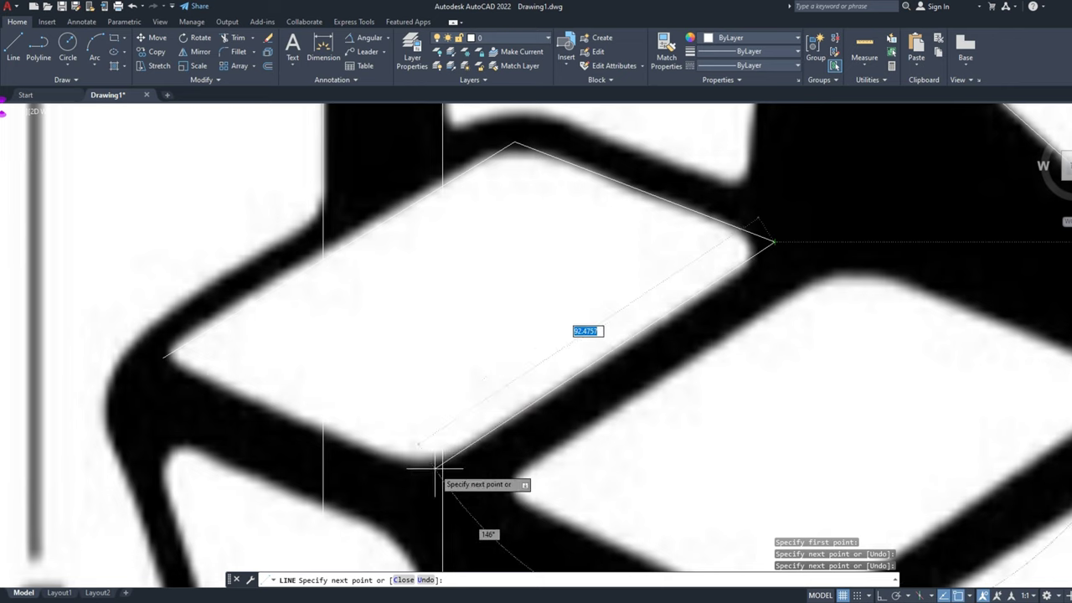
click(436, 460)
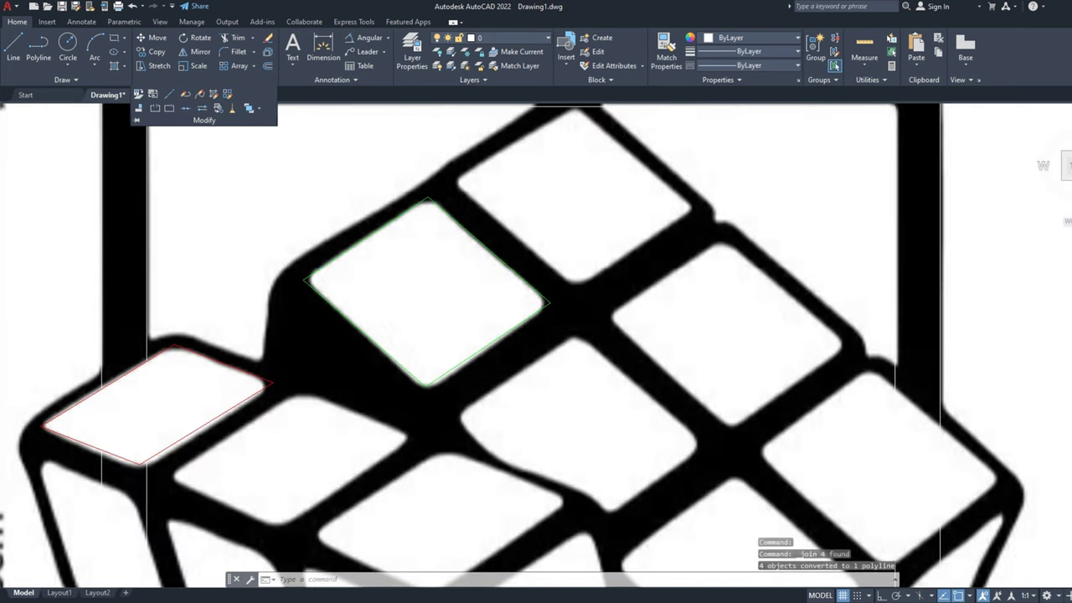
click(251, 302)
click(216, 392)
click(83, 407)
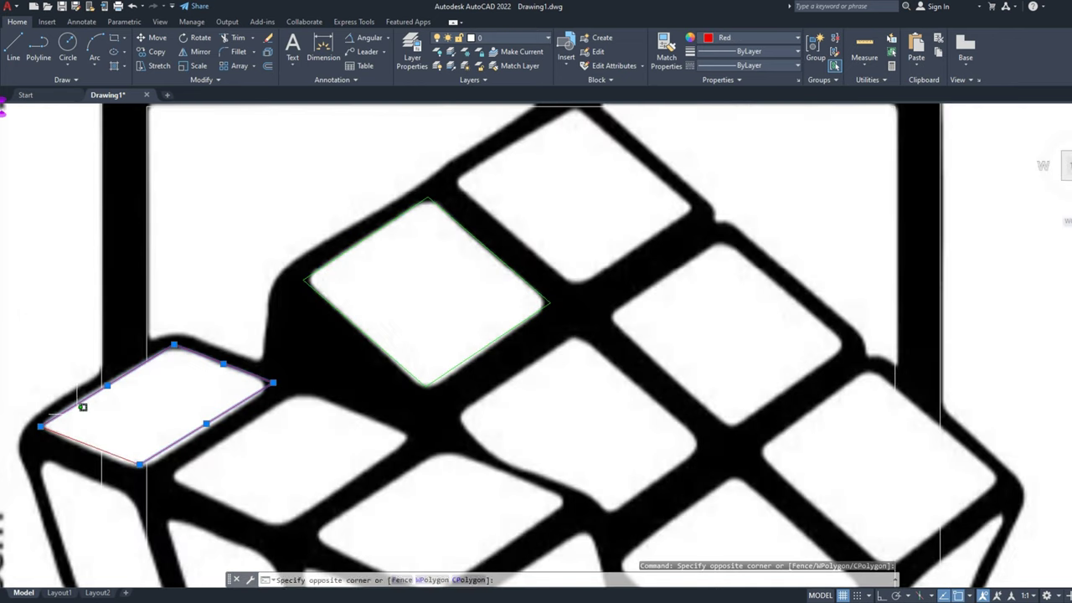
key(Escape)
Step: Offset the green square and red parallelogram outward through picked points just outside them
click(268, 66)
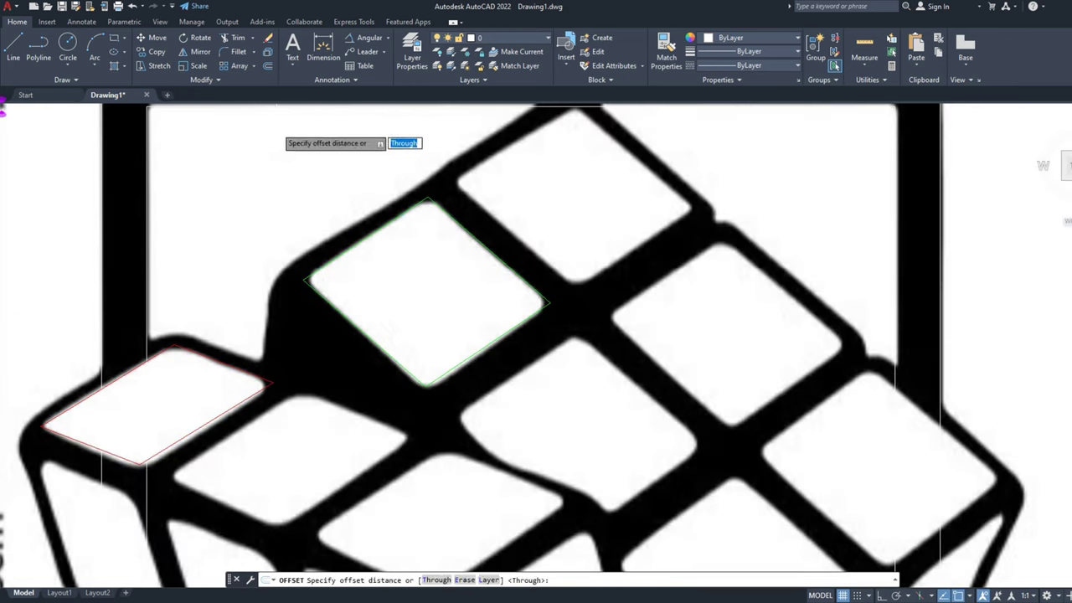
key(Return)
click(428, 198)
click(418, 188)
scroll(419, 188, down, 3)
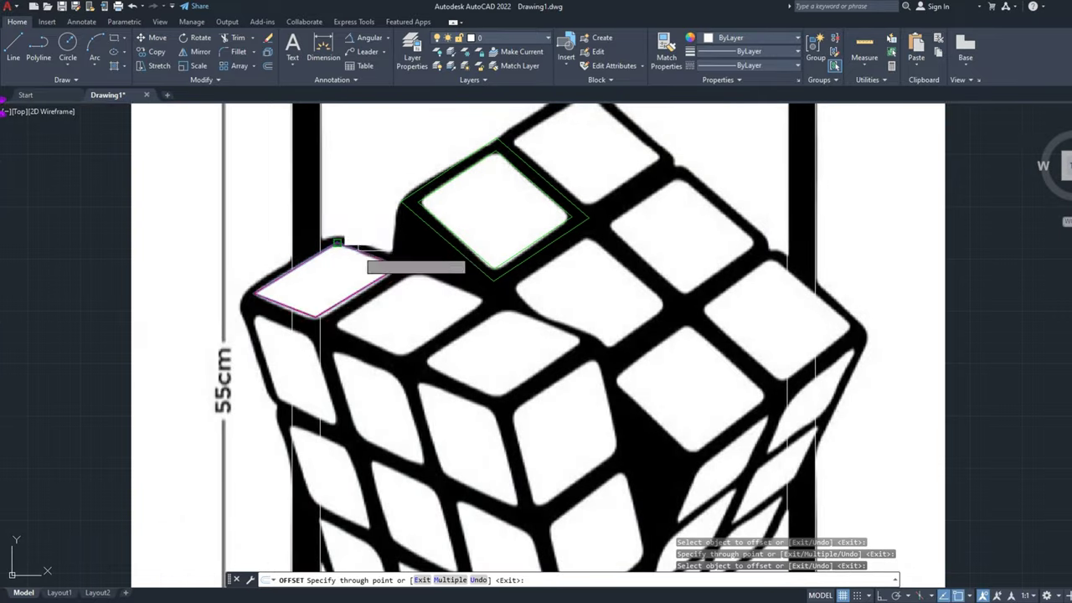
click(352, 252)
scroll(369, 247, up, 3)
click(369, 247)
key(Escape)
scroll(382, 262, up, 2)
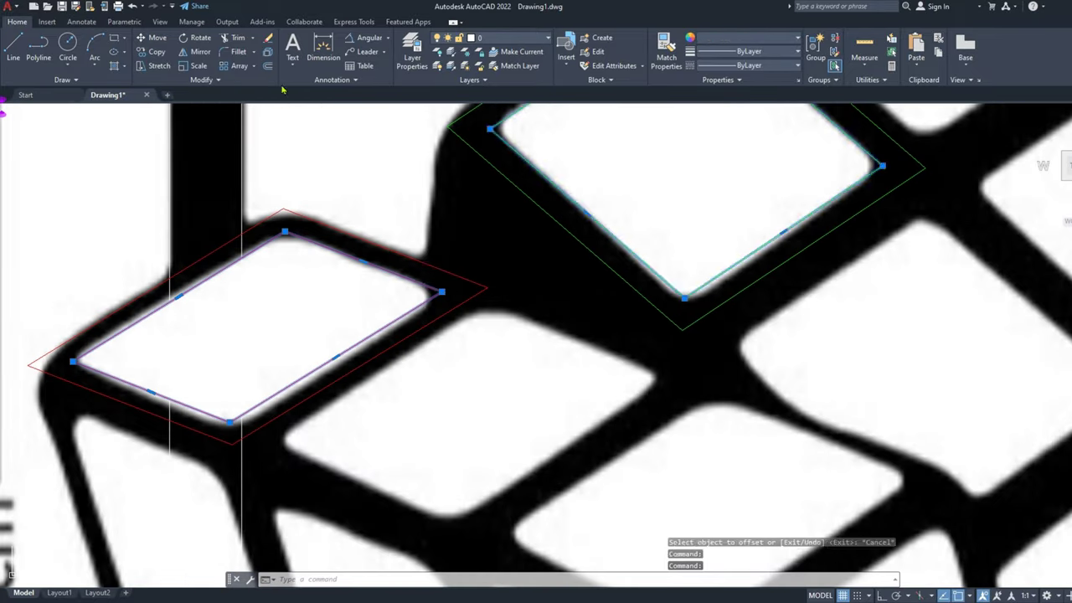
click(238, 51)
Step: Fillet the corners of the inner green square and red tile outlines with radius 5
key(Return)
click(702, 315)
scroll(702, 316, up, 3)
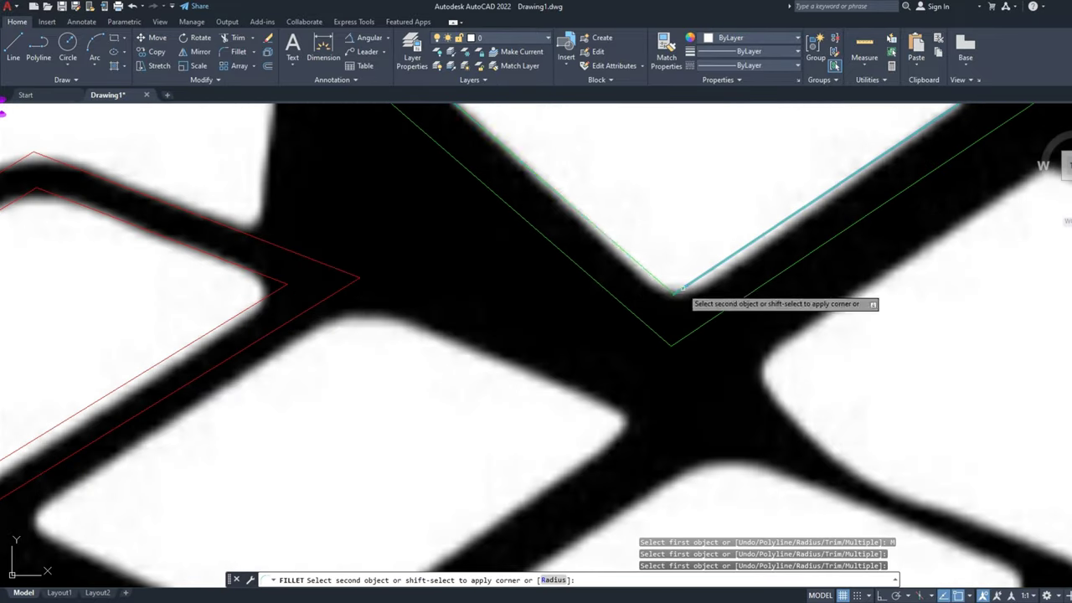
click(559, 222)
scroll(537, 242, down, 1)
scroll(537, 242, down, 1)
click(662, 172)
click(838, 322)
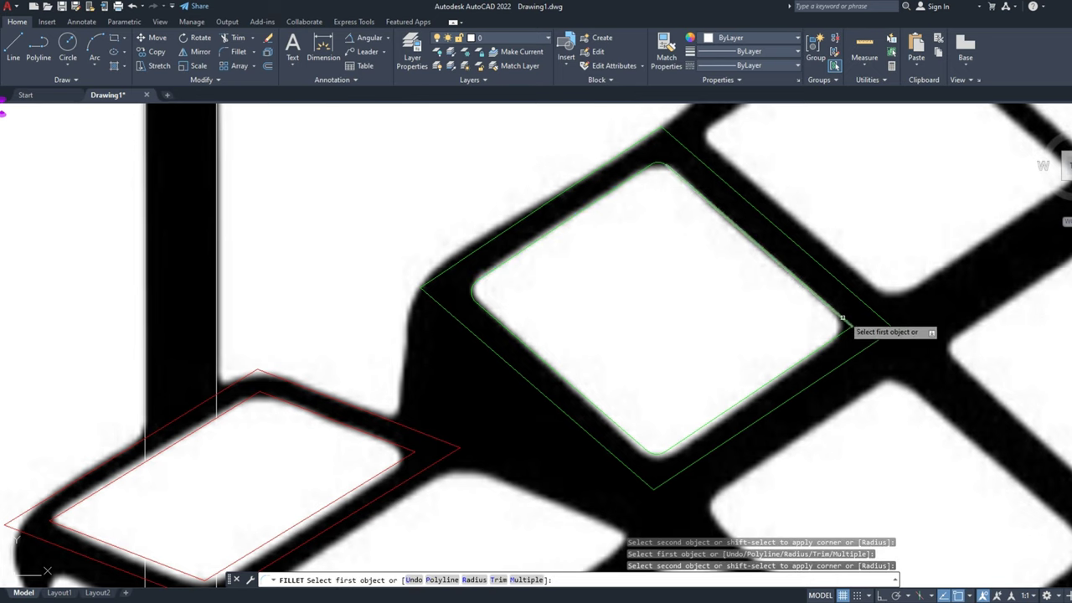
scroll(582, 402, up, 1)
scroll(416, 319, up, 3)
scroll(368, 511, down, 2)
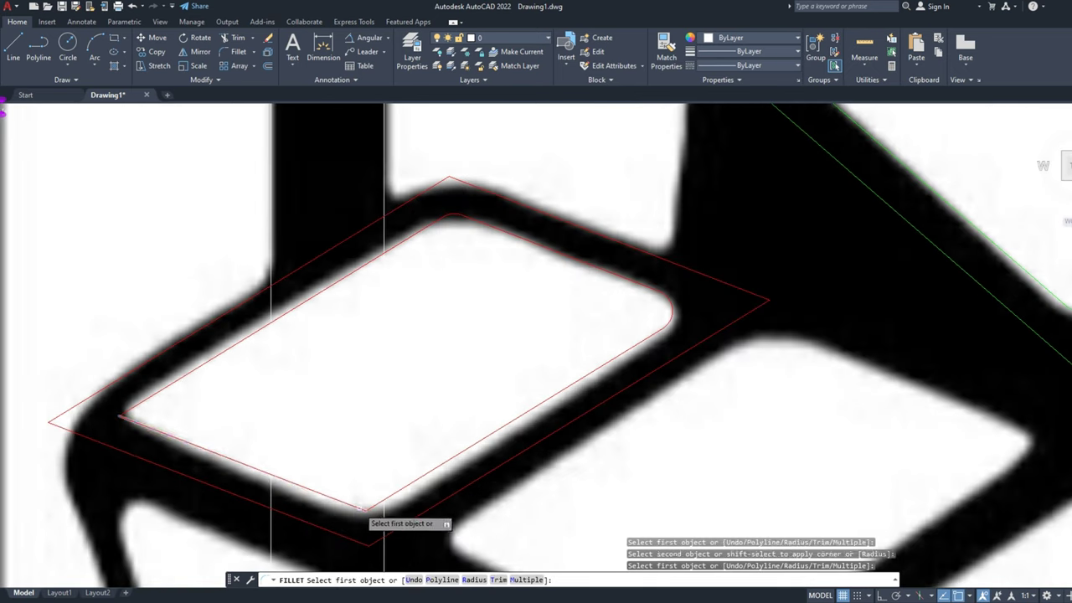
click(139, 409)
click(167, 436)
scroll(168, 436, down, 1)
key(Escape)
Step: Copy the green tile outline pair from its top corner onto the next tile position
scroll(407, 302, down, 2)
drag(430, 242, 402, 302)
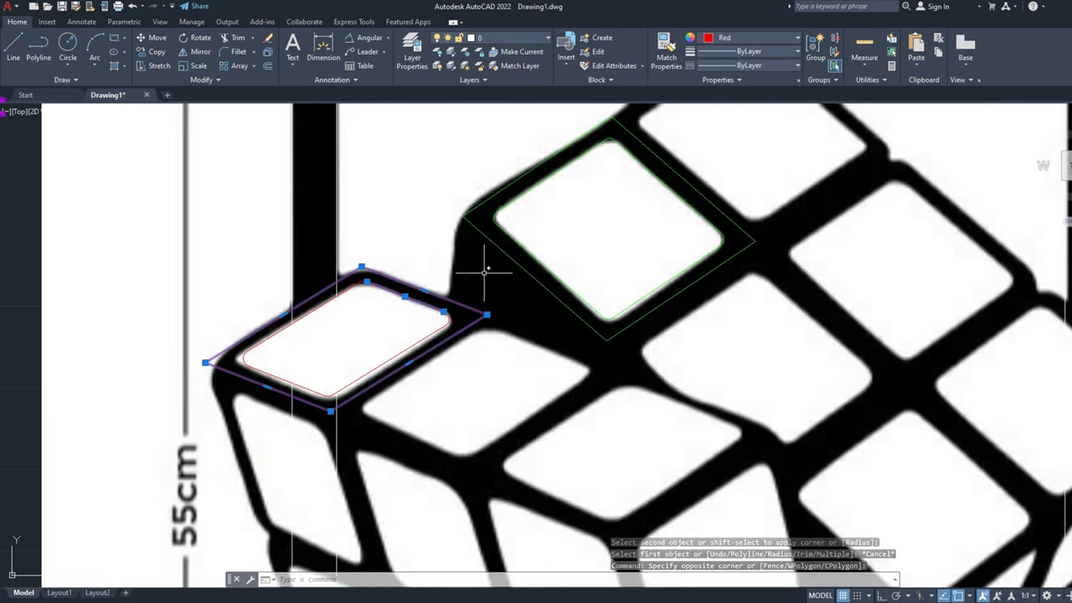
scroll(478, 270, up, 2)
scroll(335, 251, up, 1)
scroll(354, 329, down, 1)
click(790, 132)
click(725, 164)
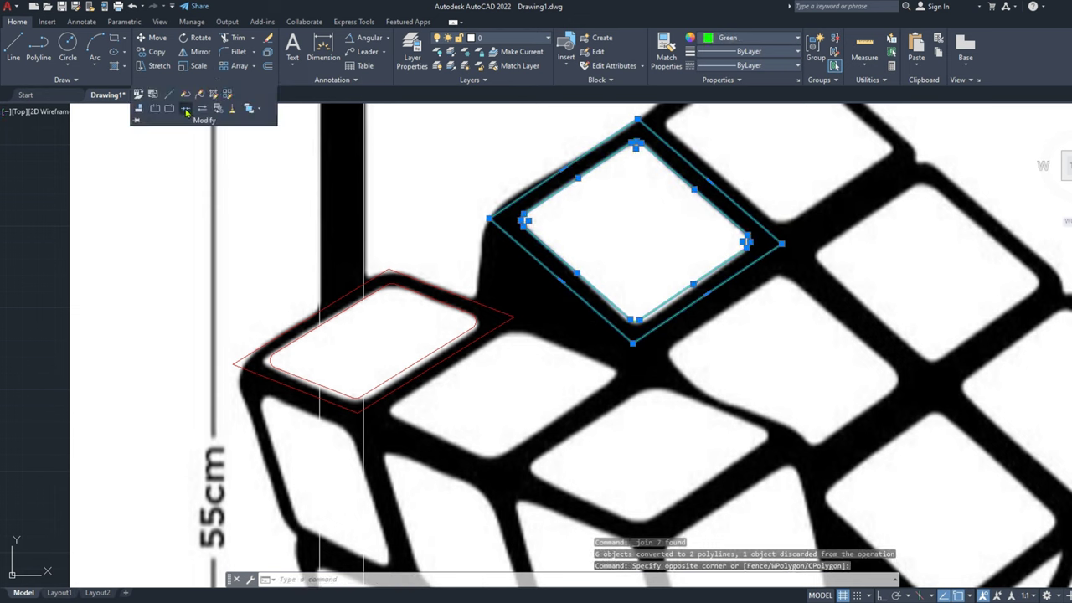
text(co)
key(Return)
click(637, 122)
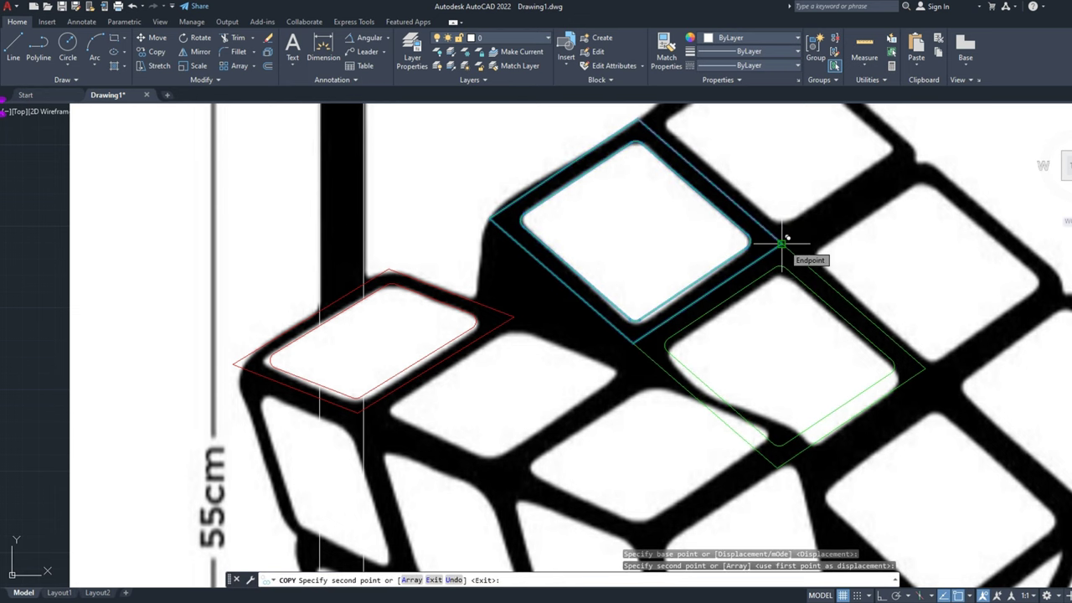
click(782, 243)
scroll(929, 372, down, 2)
right_click(929, 371)
click(942, 376)
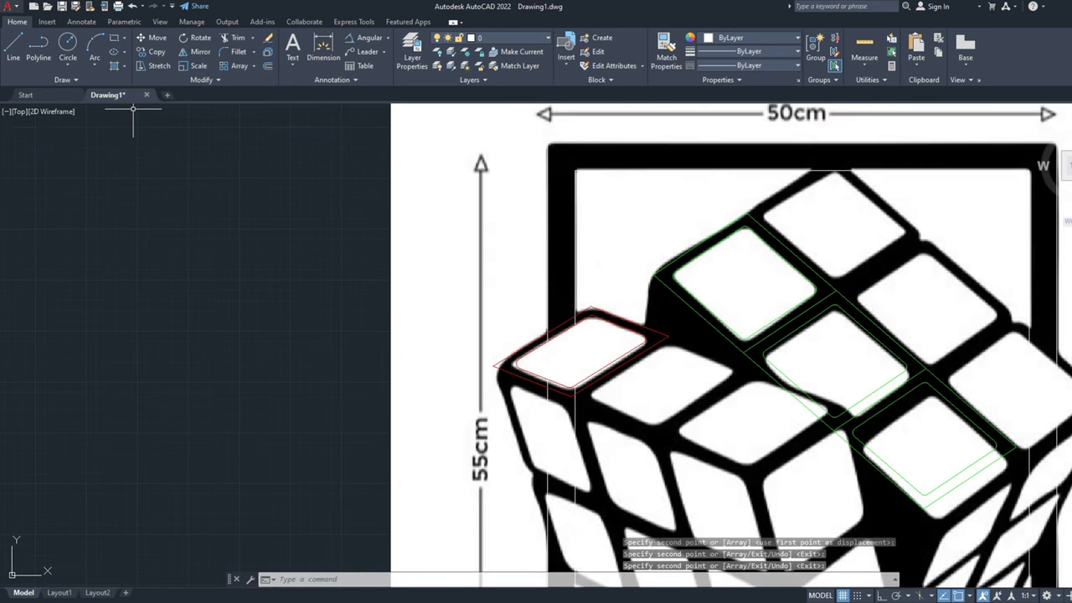
scroll(582, 335, down, 3)
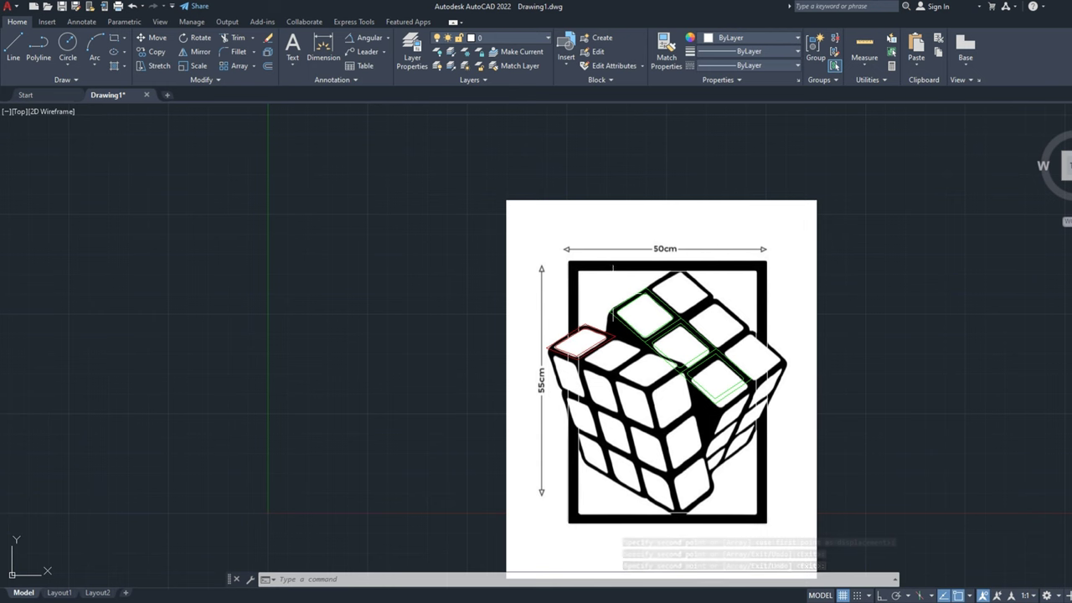
Step: Move the reference image left, using its top-right corner as the base point
click(716, 199)
click(17, 22)
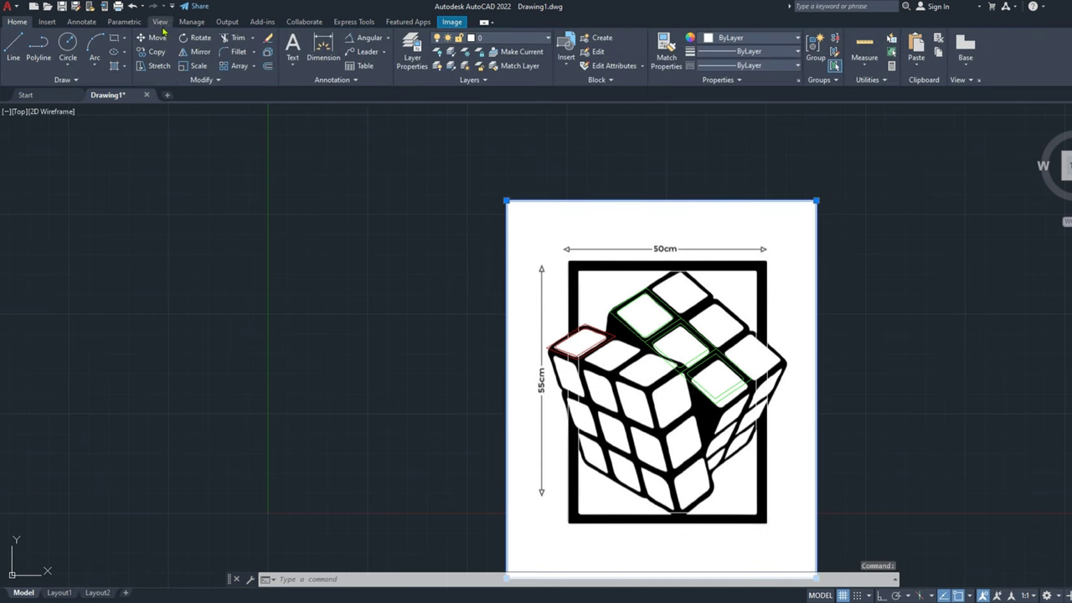
click(156, 38)
click(817, 201)
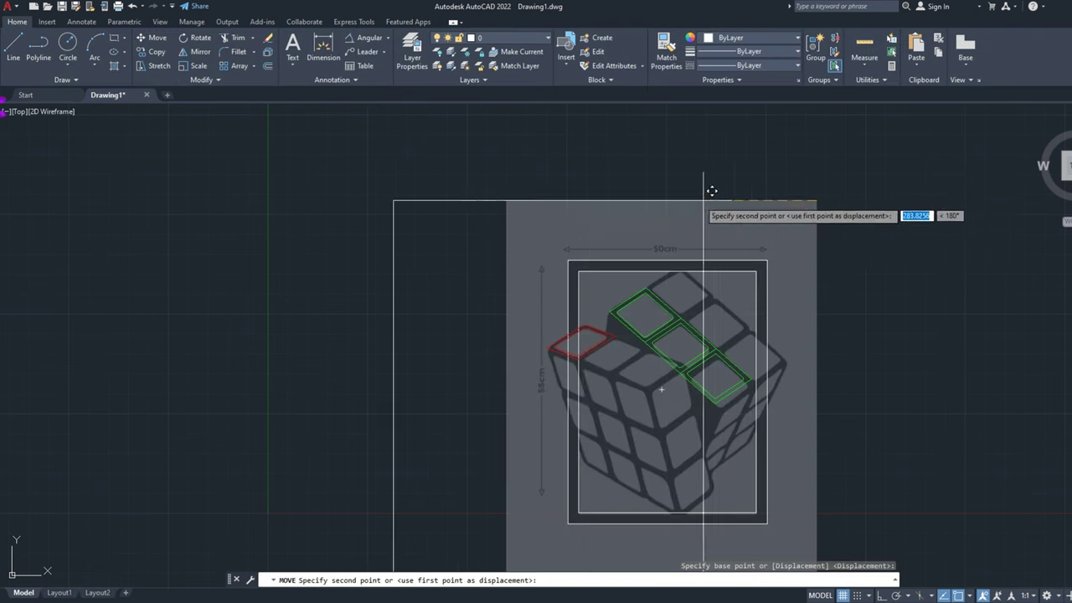
click(516, 200)
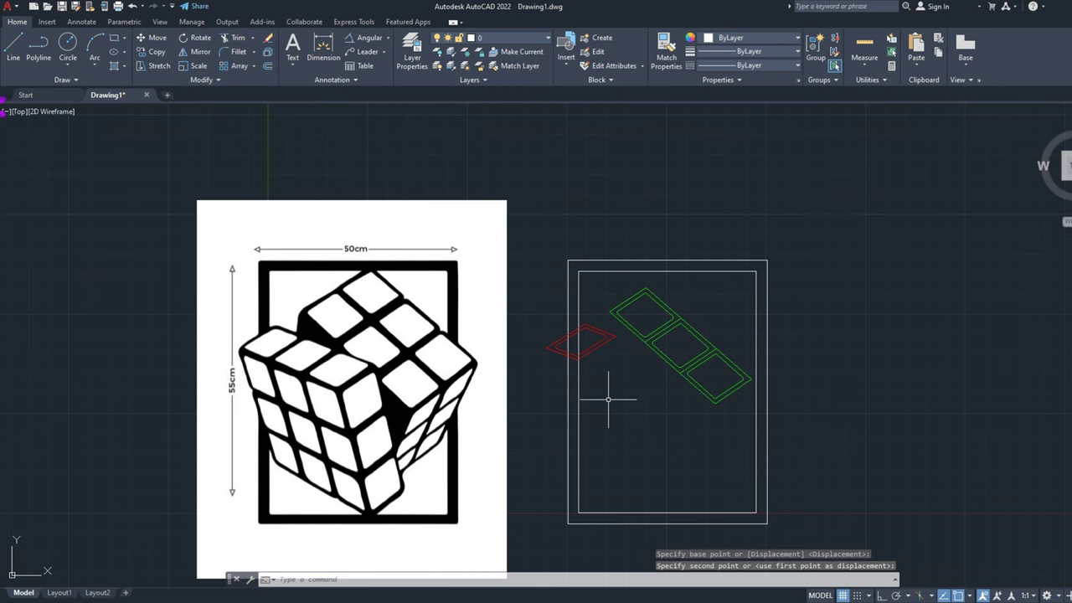
Step: Select the red tile outlines and try joining them with JOIN
scroll(587, 335, up, 3)
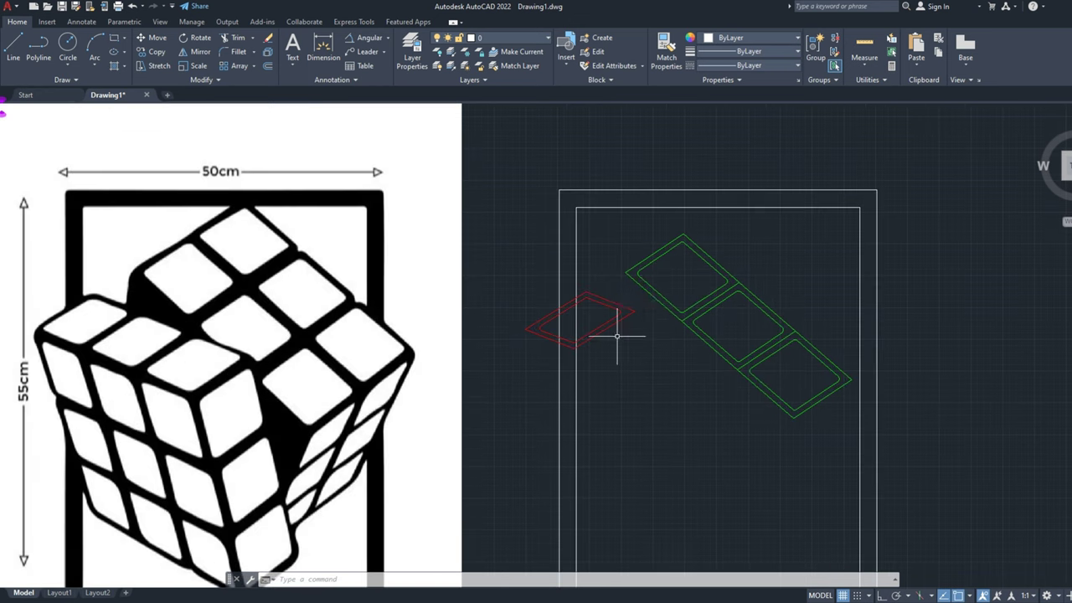
click(627, 310)
click(615, 328)
scroll(589, 307, up, 4)
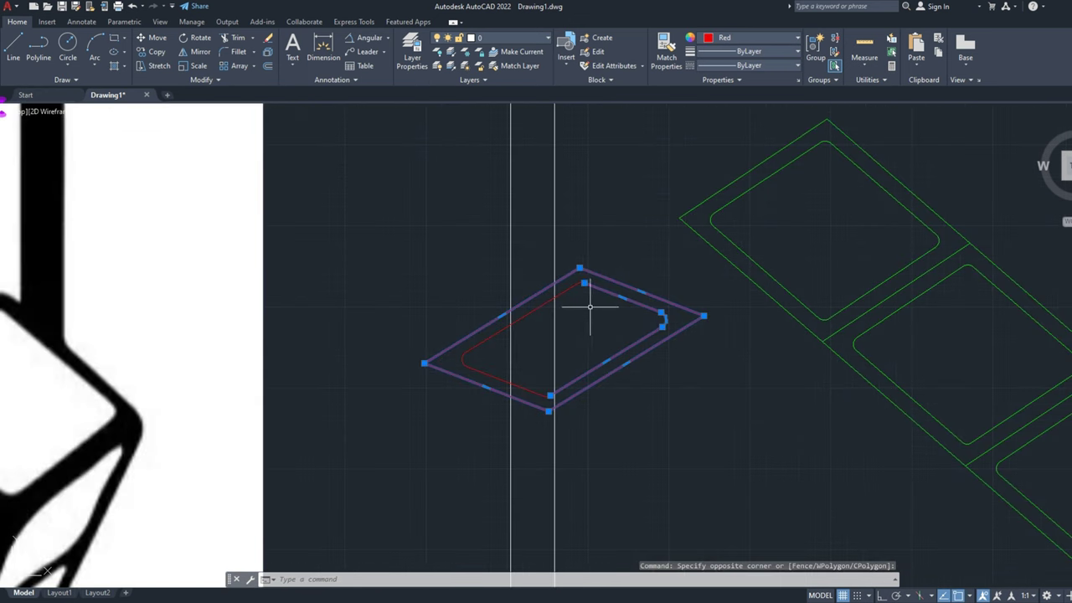
click(537, 299)
click(217, 81)
click(195, 109)
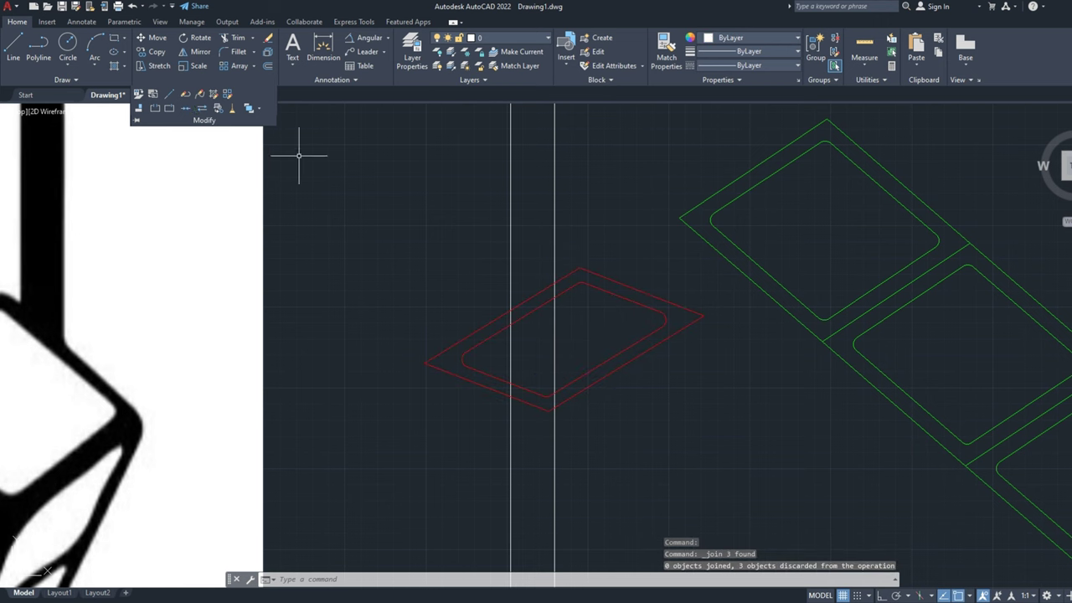
Step: Copy the red tile outline pair twice along the row from its top vertex
click(697, 278)
click(616, 363)
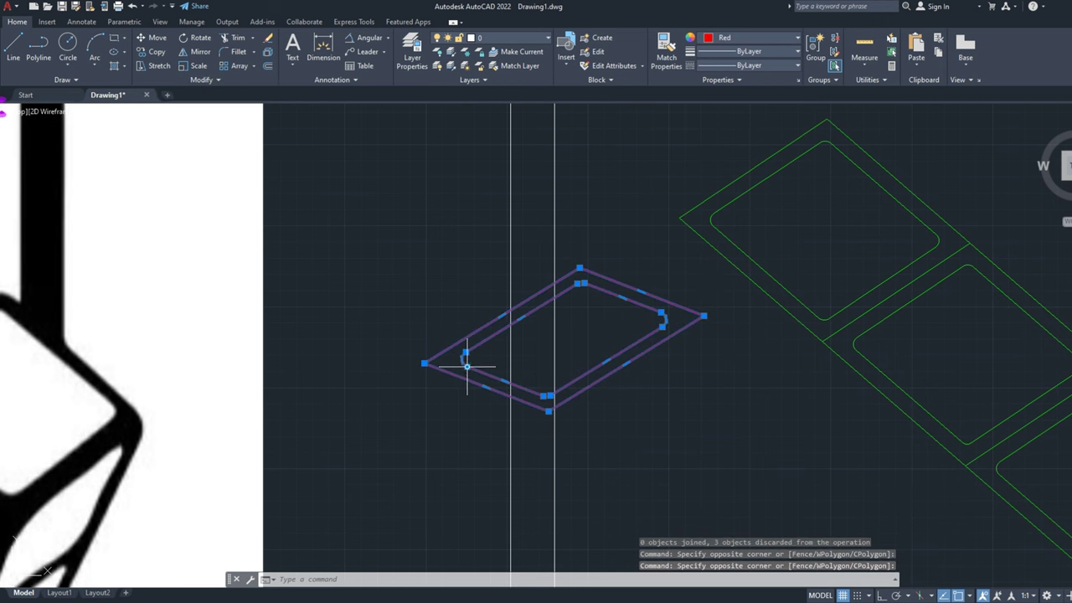
scroll(456, 299, down, 3)
click(156, 51)
scroll(557, 314, up, 2)
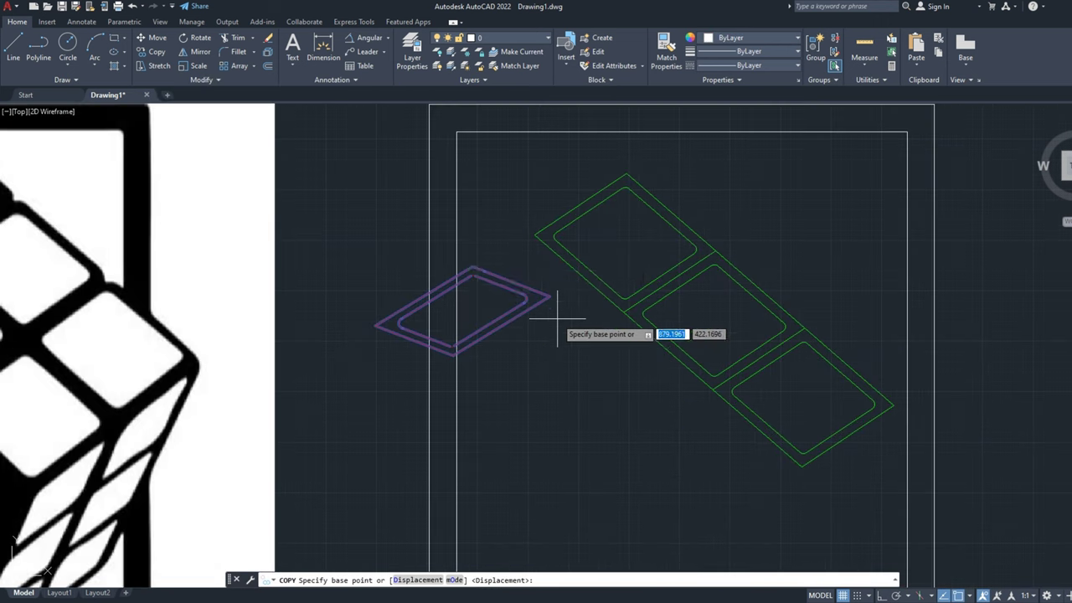
click(474, 266)
click(548, 293)
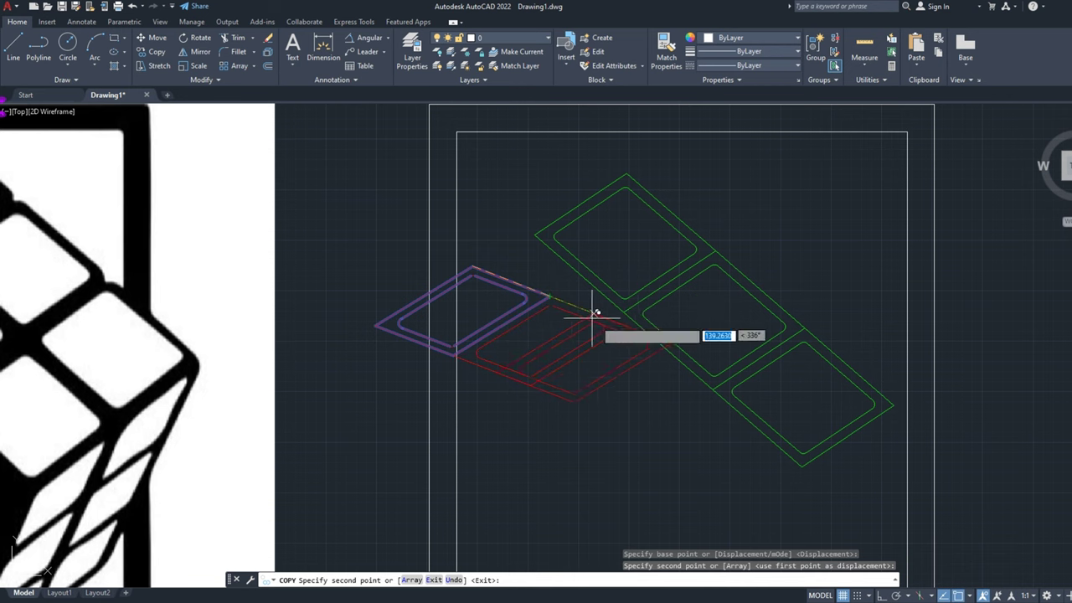
click(626, 325)
right_click(627, 328)
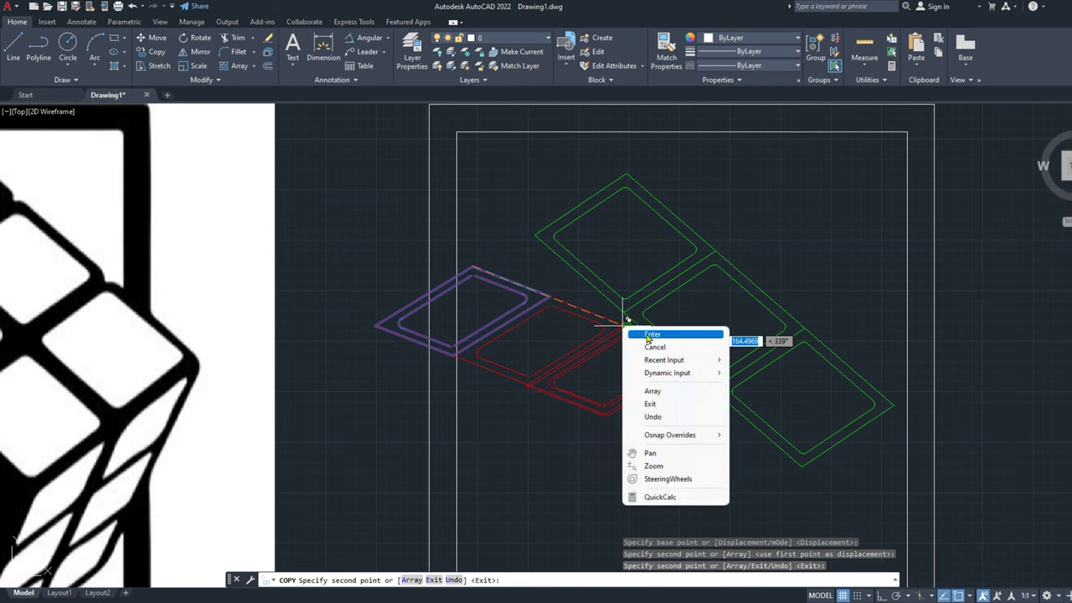
click(647, 335)
scroll(650, 333, down, 4)
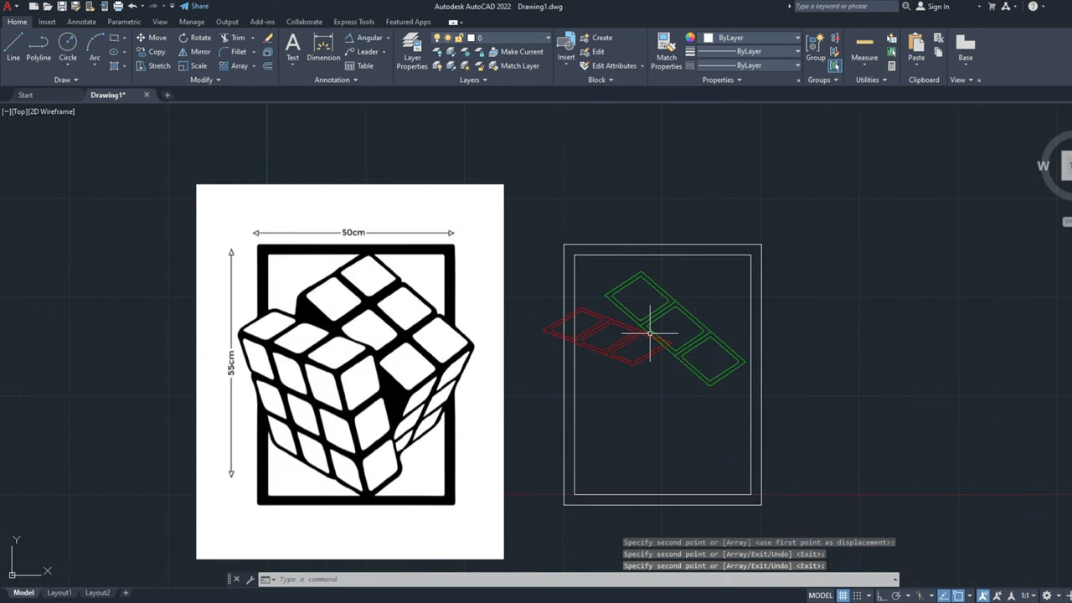
Step: Select all three green tile outlines with two selection windows
scroll(748, 326, up, 2)
click(751, 305)
click(658, 369)
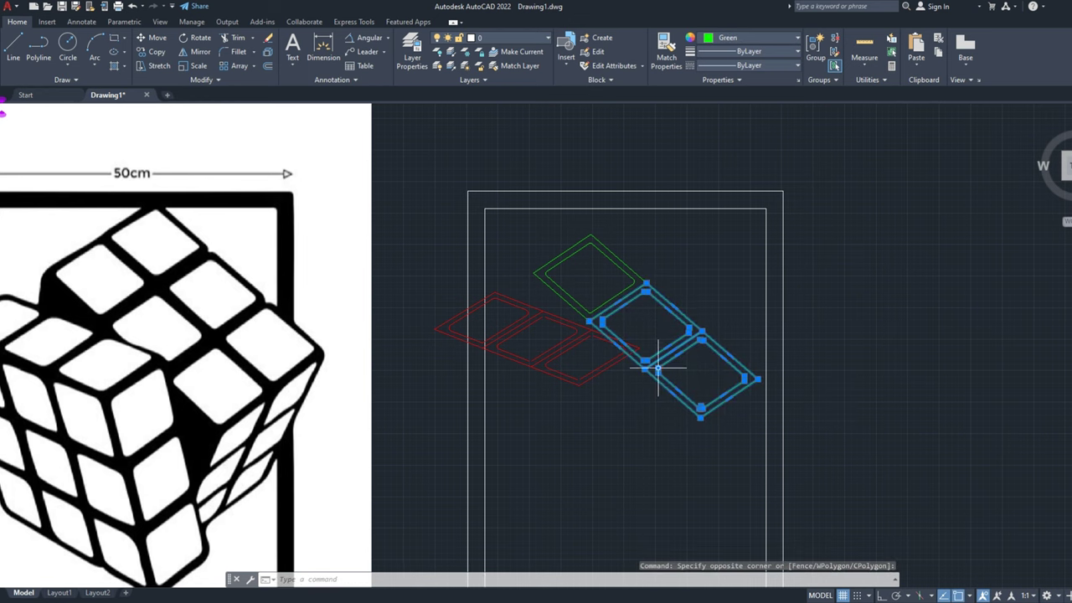
click(644, 236)
click(563, 283)
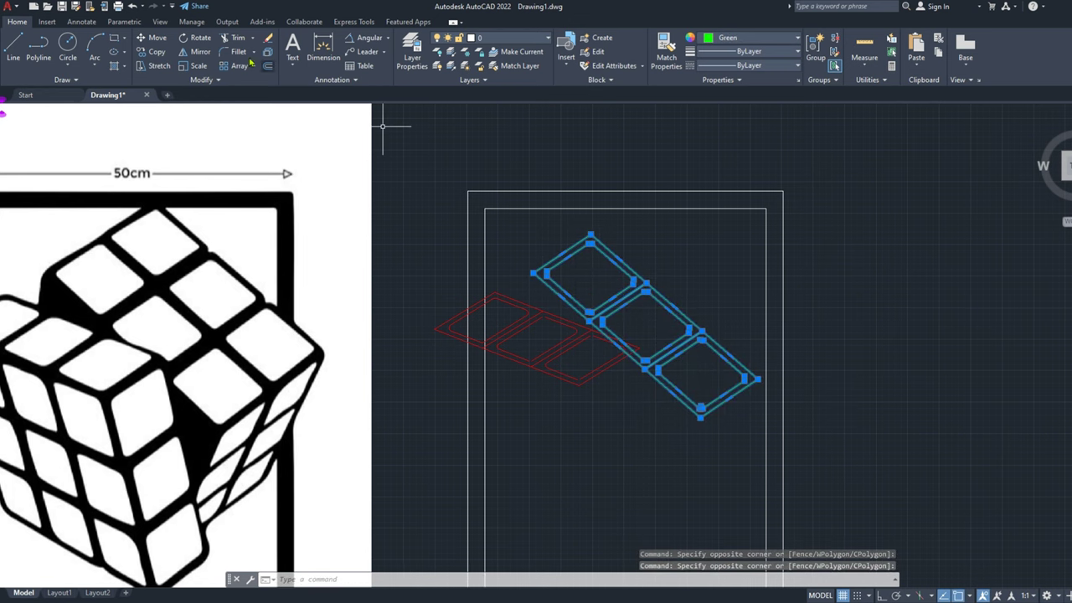
Step: Copy the green row from a tile's left vertex to sit one row over
click(156, 52)
click(533, 273)
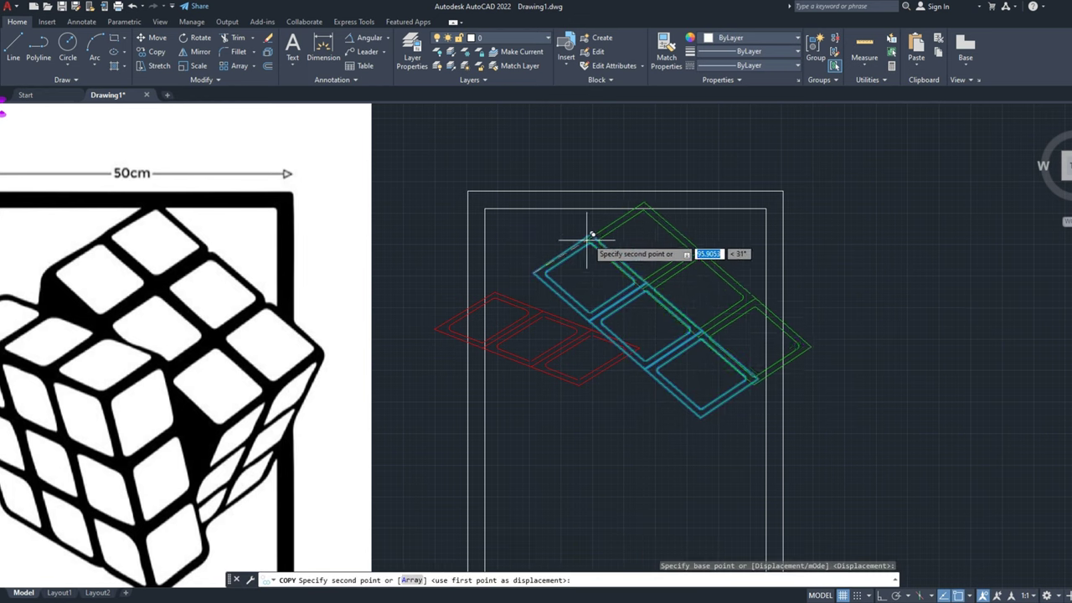
scroll(578, 234, down, 3)
scroll(578, 235, up, 6)
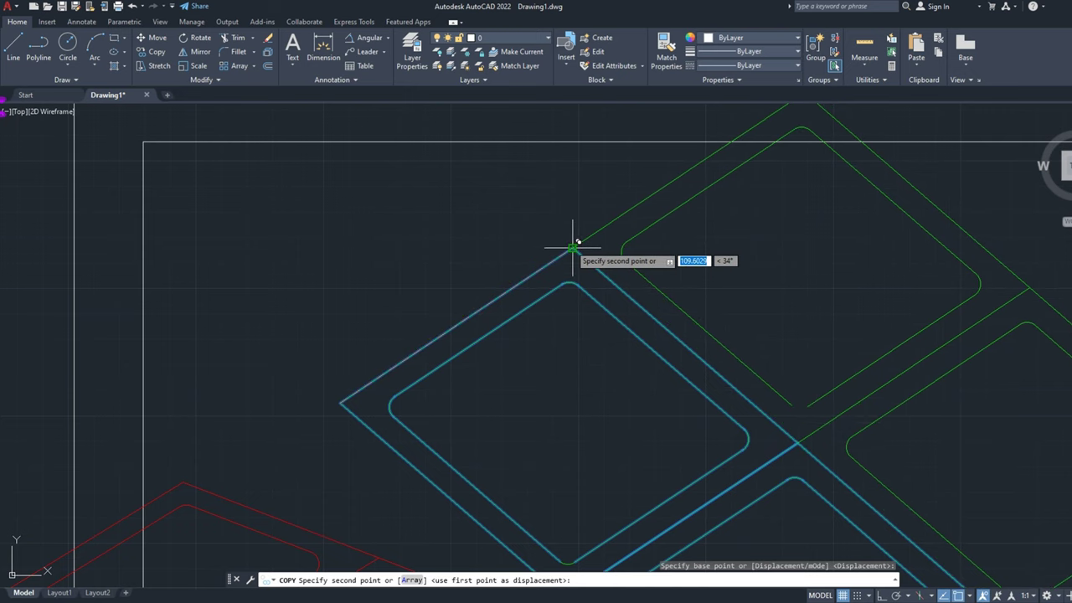
click(572, 237)
scroll(572, 243, down, 5)
scroll(572, 243, down, 2)
scroll(537, 293, up, 2)
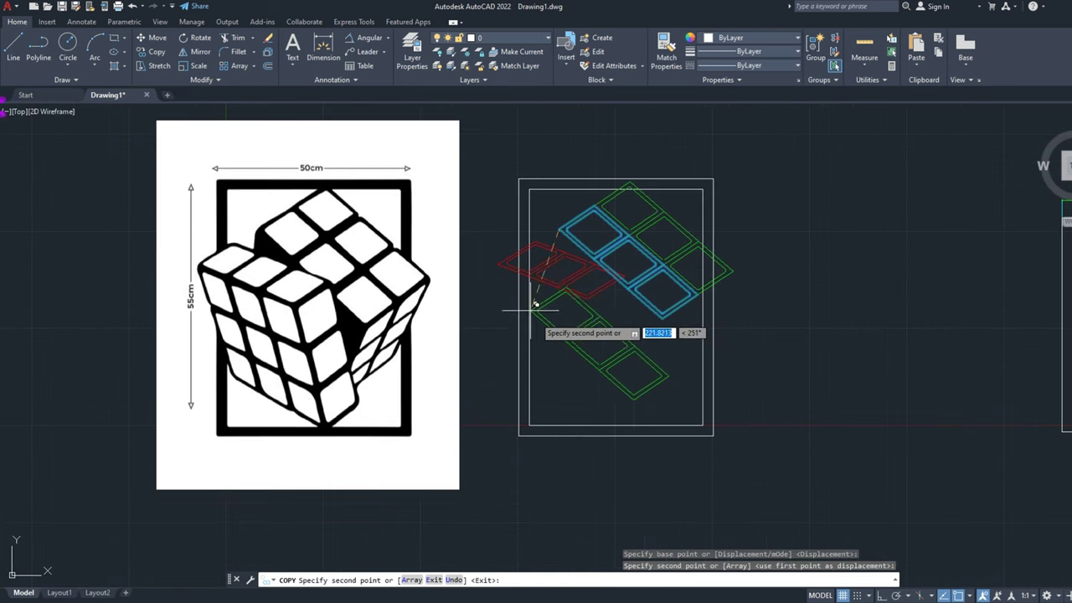
right_click(552, 339)
click(570, 346)
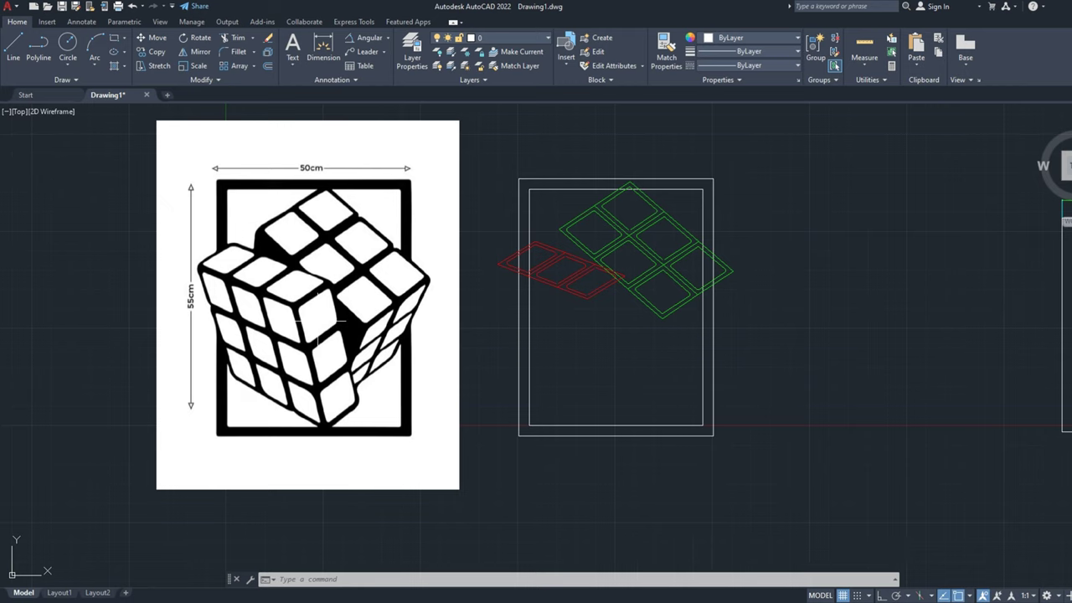
Step: Draw a line along the upper edge of the side-face sticker
scroll(321, 323, up, 5)
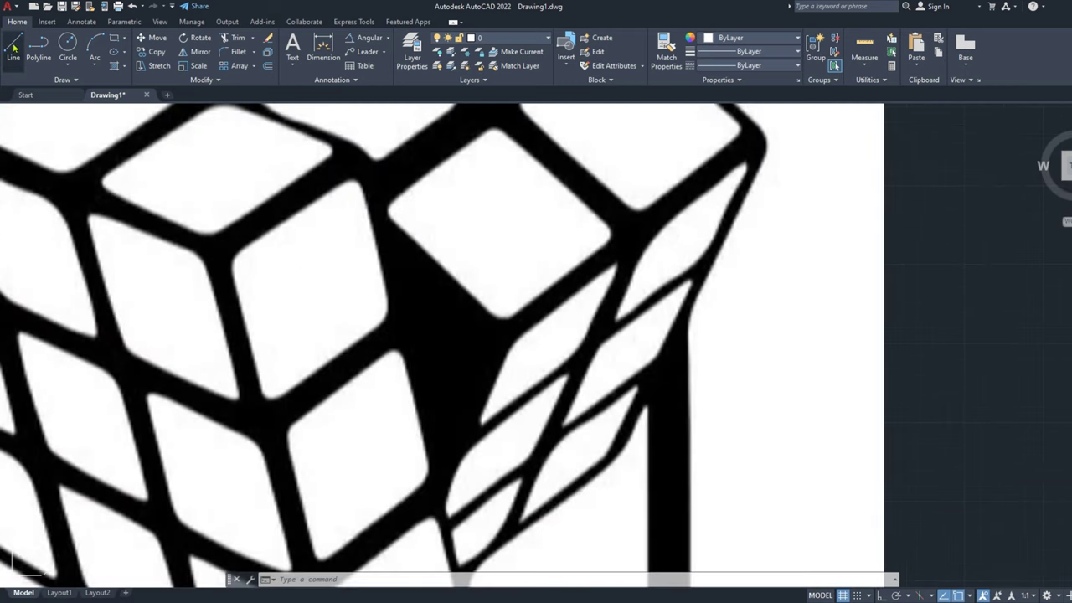
scroll(238, 244, up, 2)
scroll(232, 244, up, 2)
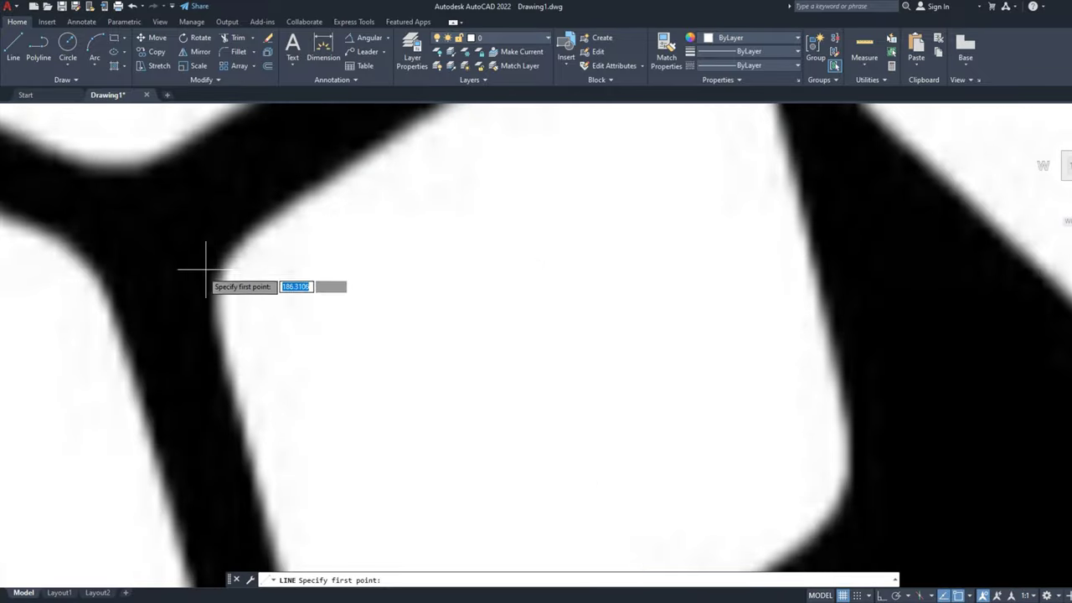
click(228, 241)
scroll(228, 242, down, 2)
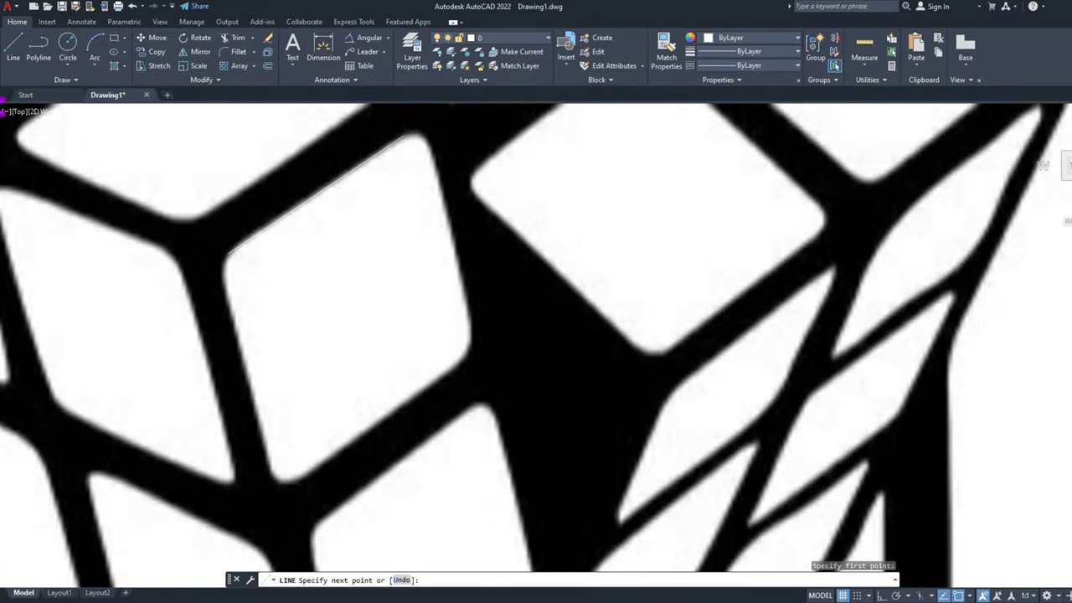
click(402, 136)
Step: Make green the current colour and draw a green line along the sticker's left edge
click(754, 38)
click(737, 109)
key(Return)
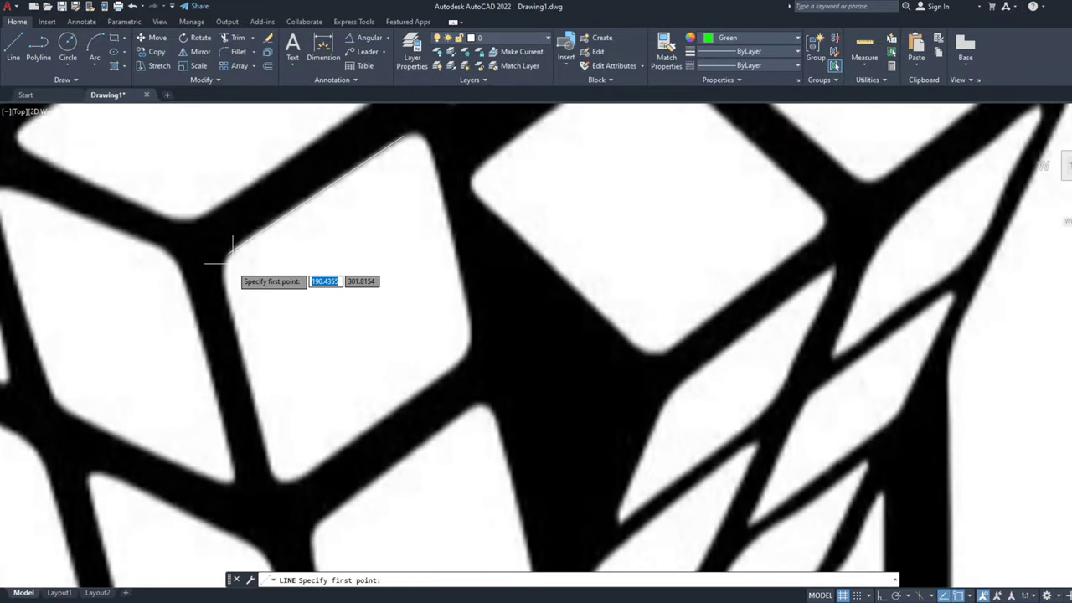
click(228, 266)
click(268, 471)
key(Return)
Step: Extend the short green left line up to the sticker's top edge
click(252, 38)
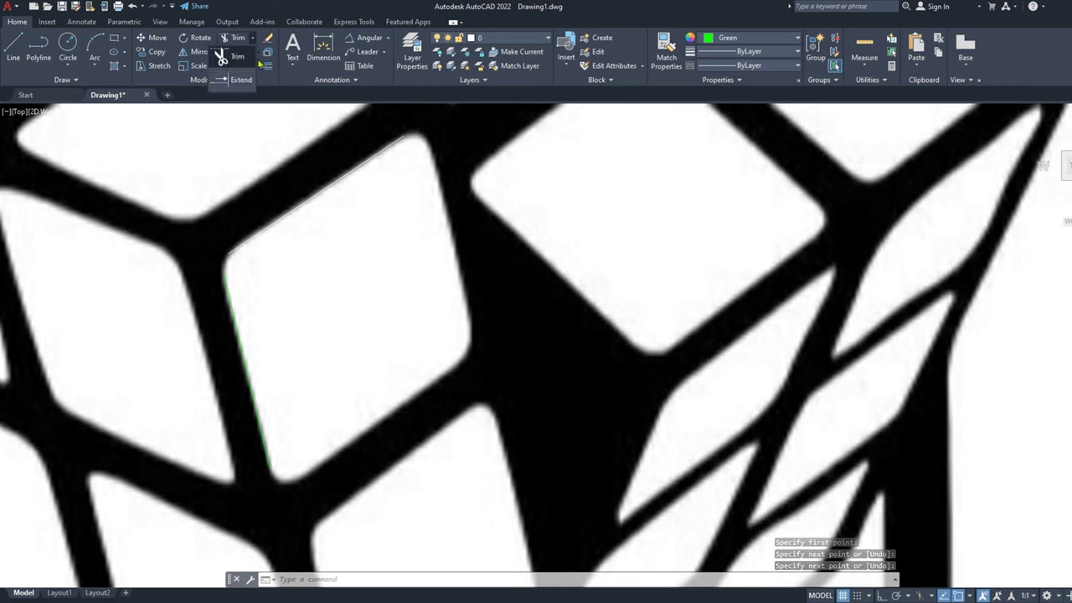
click(241, 79)
scroll(185, 277, up, 2)
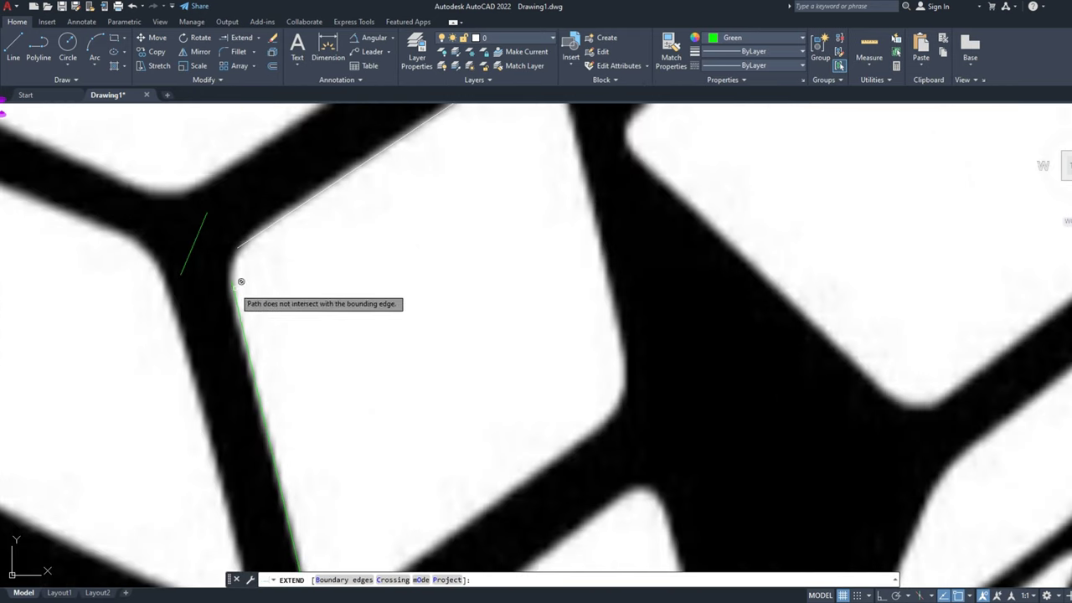
key(Escape)
text(l)
key(Return)
click(228, 167)
click(141, 294)
right_click(141, 295)
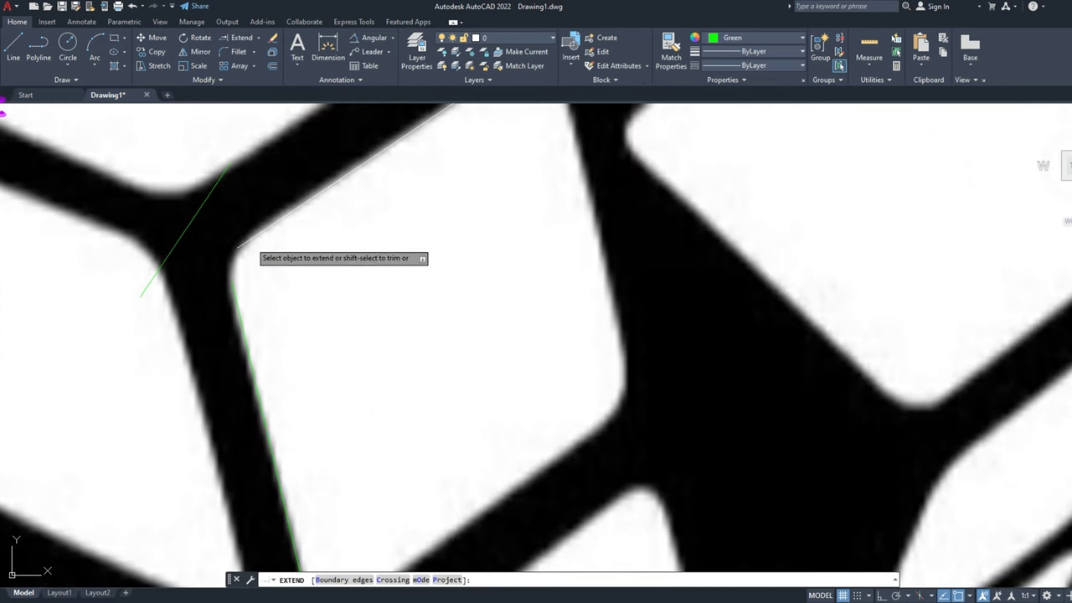
click(249, 242)
Step: Trim the overhanging piece of the upper edge line
click(260, 41)
click(203, 210)
click(240, 228)
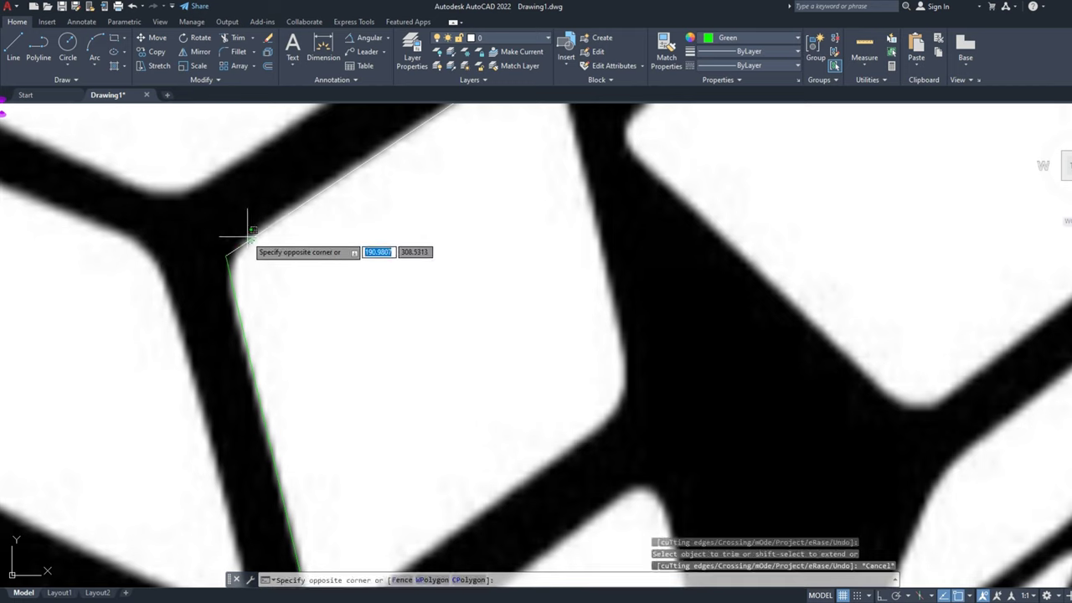
key(Escape)
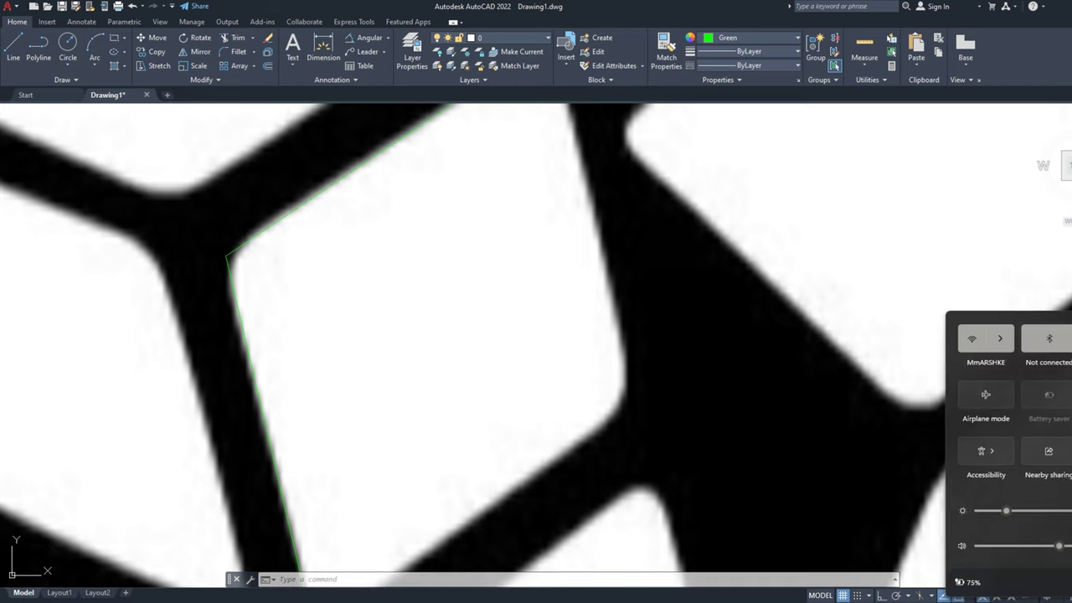
Step: Copy the edge lines from the sticker's top corner to its lower corner
click(267, 67)
key(Return)
click(157, 51)
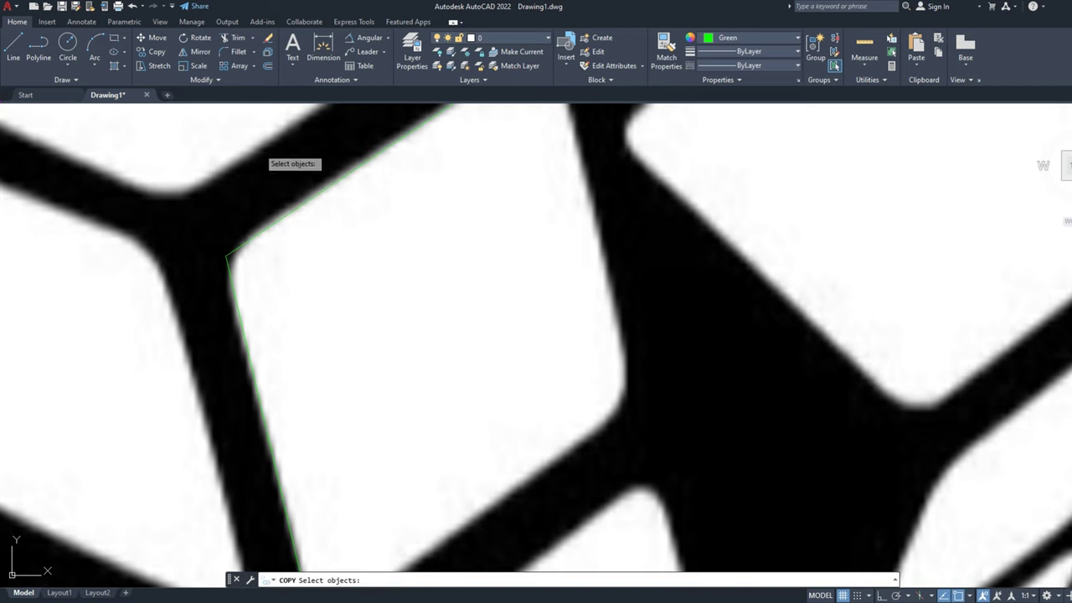
click(243, 244)
key(Return)
middle_drag(229, 235, 200, 97)
click(277, 466)
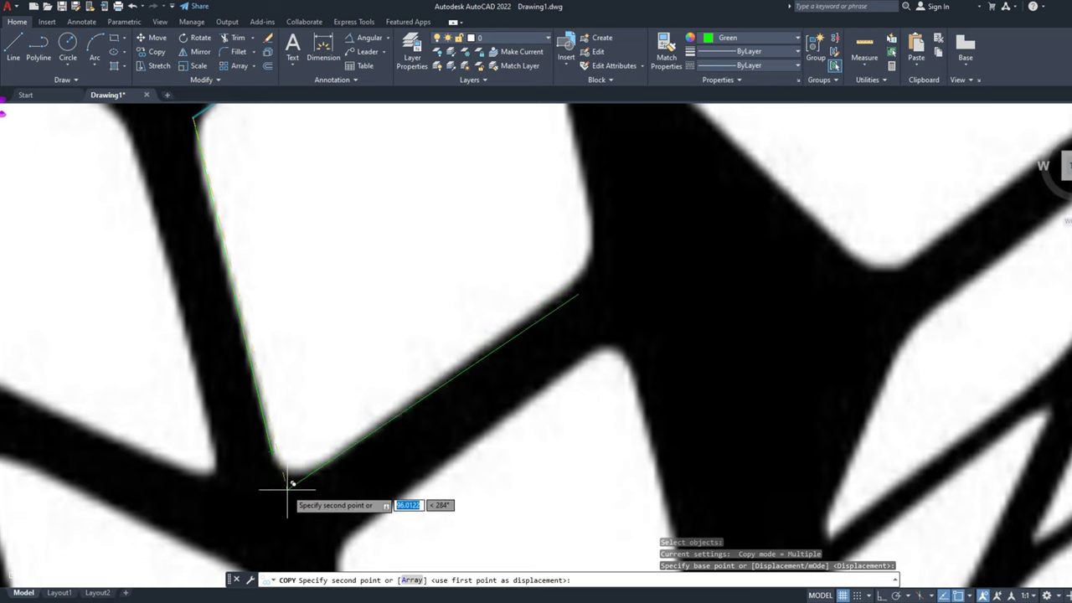
right_click(289, 484)
click(323, 347)
scroll(129, 168, up, 2)
scroll(240, 443, down, 2)
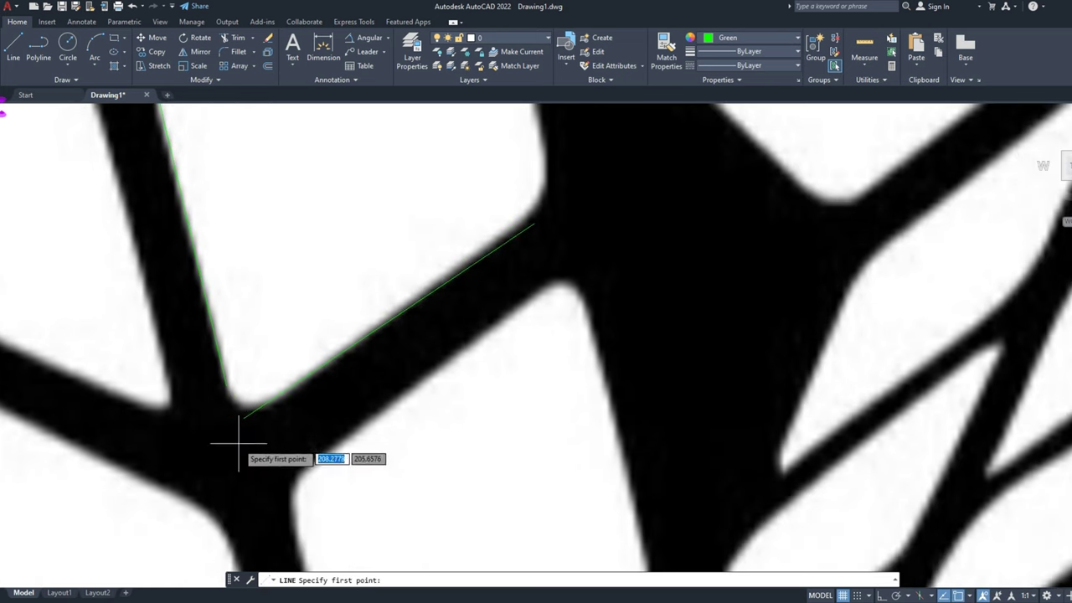
click(239, 442)
Step: Copy the remaining edge line to the sticker's opposite side
click(234, 38)
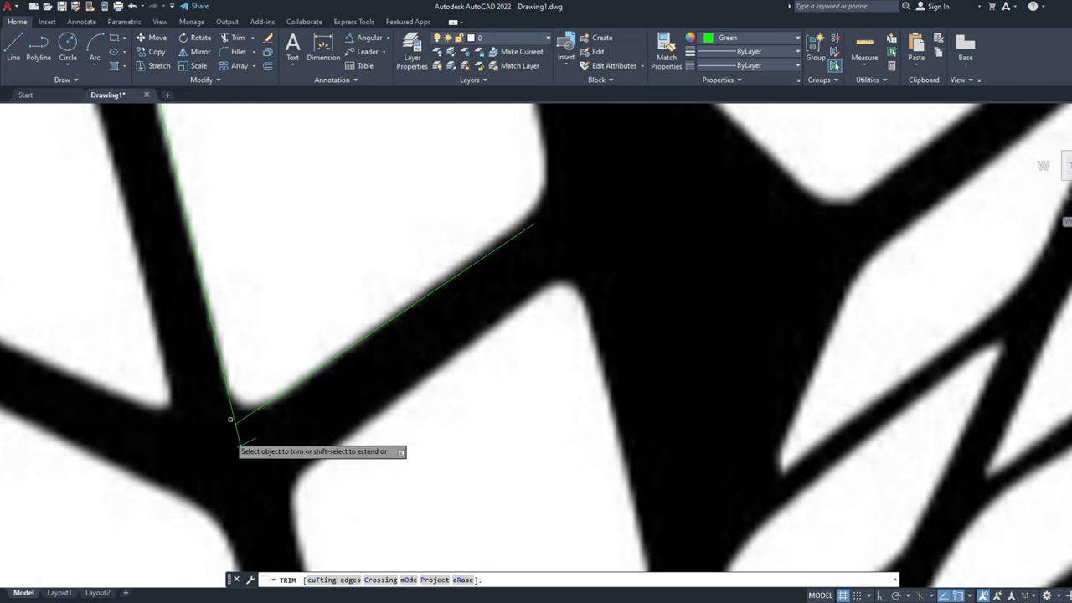
scroll(231, 436, up, 3)
scroll(231, 437, down, 3)
key(Escape)
click(156, 52)
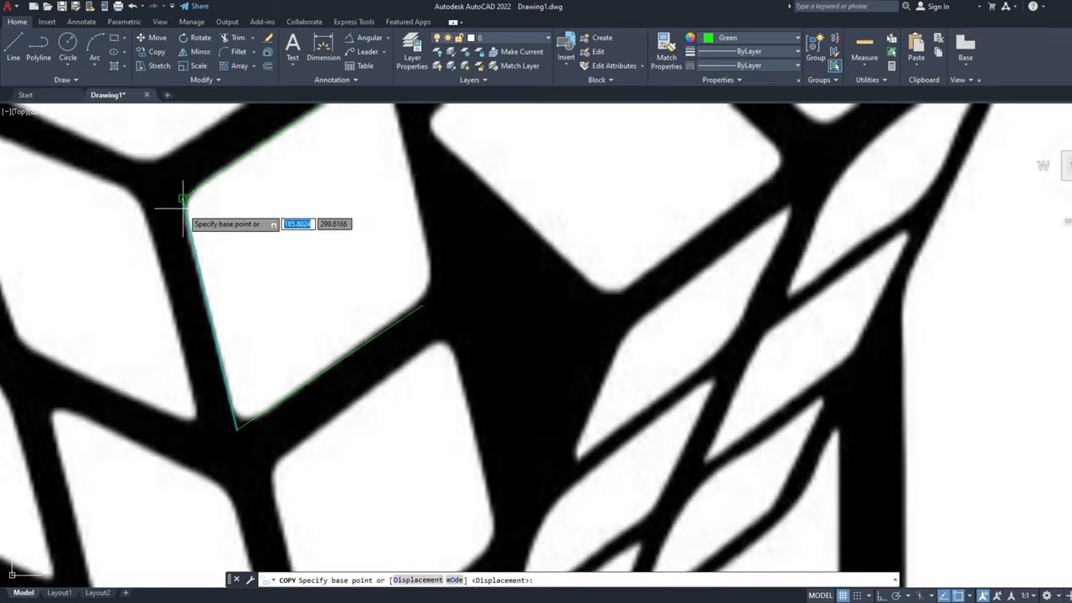
click(173, 210)
scroll(257, 140, up, 2)
right_click(257, 141)
click(269, 154)
Step: Extend both green lines so they meet at the open corner
click(251, 38)
click(241, 59)
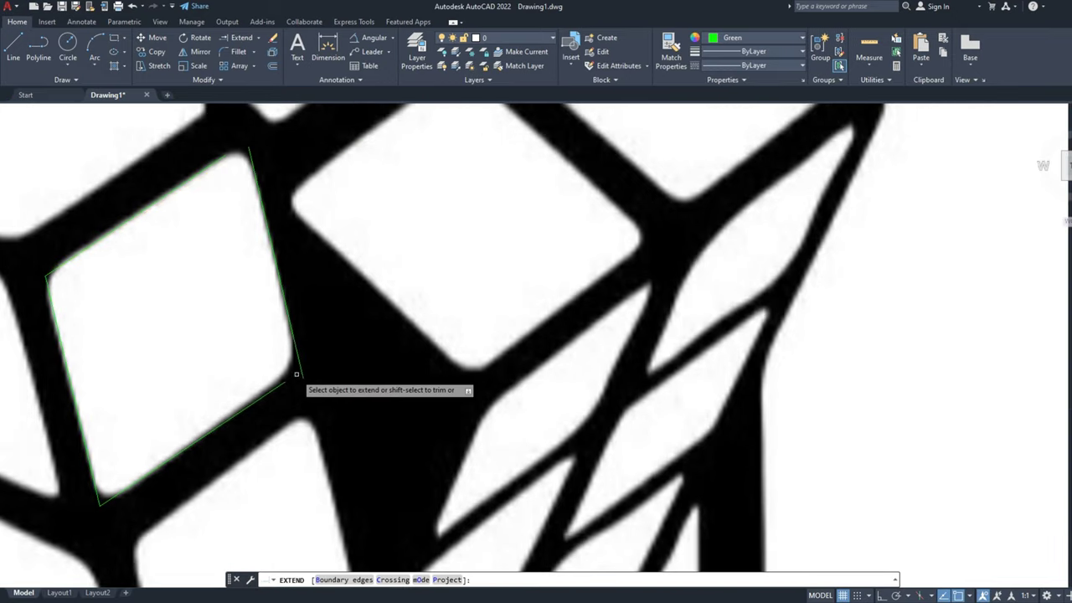
scroll(244, 127, up, 2)
click(245, 127)
click(241, 147)
key(Escape)
Step: Trim the leftover line ends so the tile outline closes cleanly
text(tr)
key(Return)
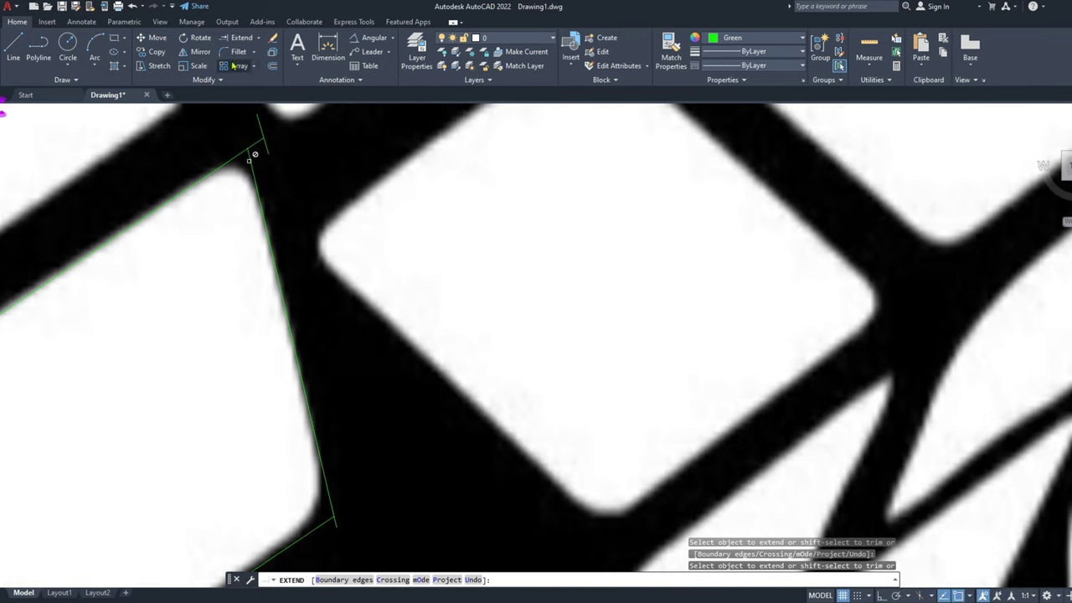
scroll(267, 289, down, 2)
scroll(289, 289, down, 3)
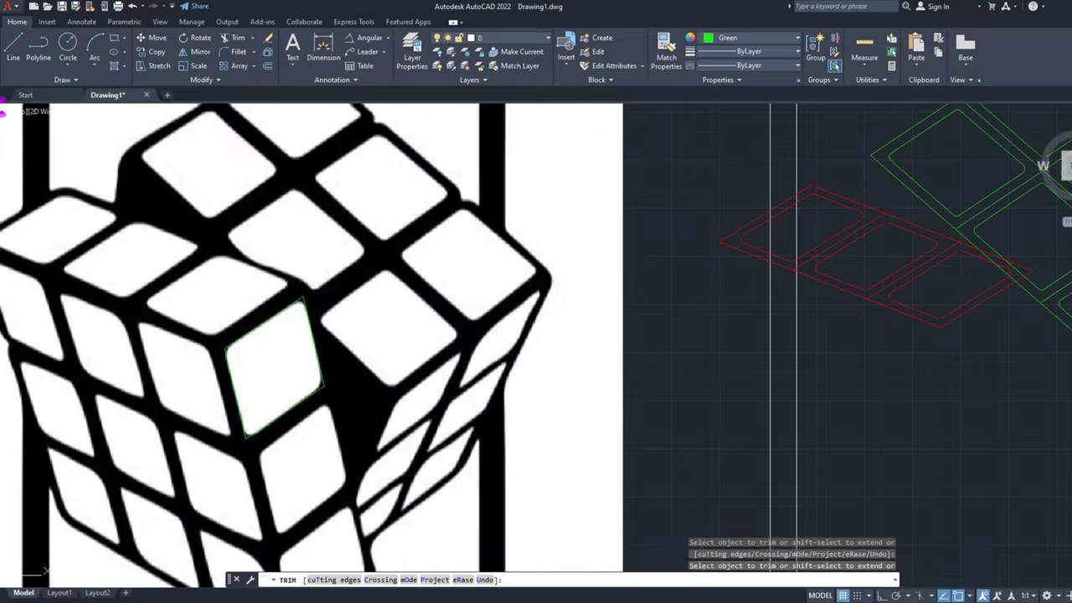
key(Escape)
text(l)
key(Return)
Step: Draw green lines along the slanted sticker's left edge and lower edge
scroll(382, 446, up, 5)
click(385, 328)
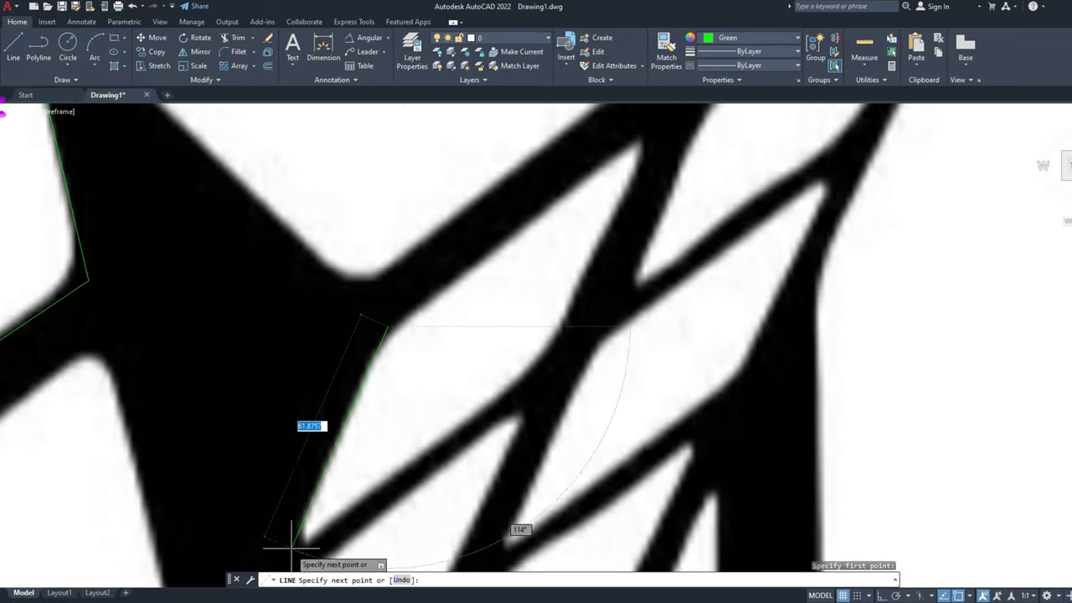
click(284, 567)
key(Return)
key(Return)
scroll(411, 368, down, 2)
scroll(521, 322, up, 2)
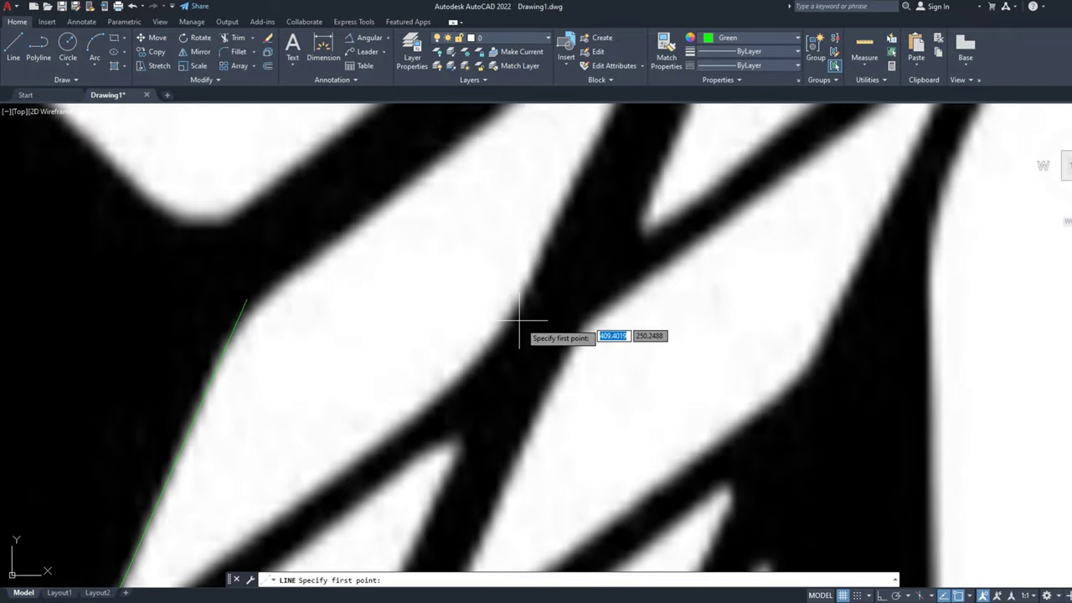
click(521, 327)
scroll(521, 331, up, 3)
scroll(521, 331, down, 3)
click(267, 526)
right_click(253, 515)
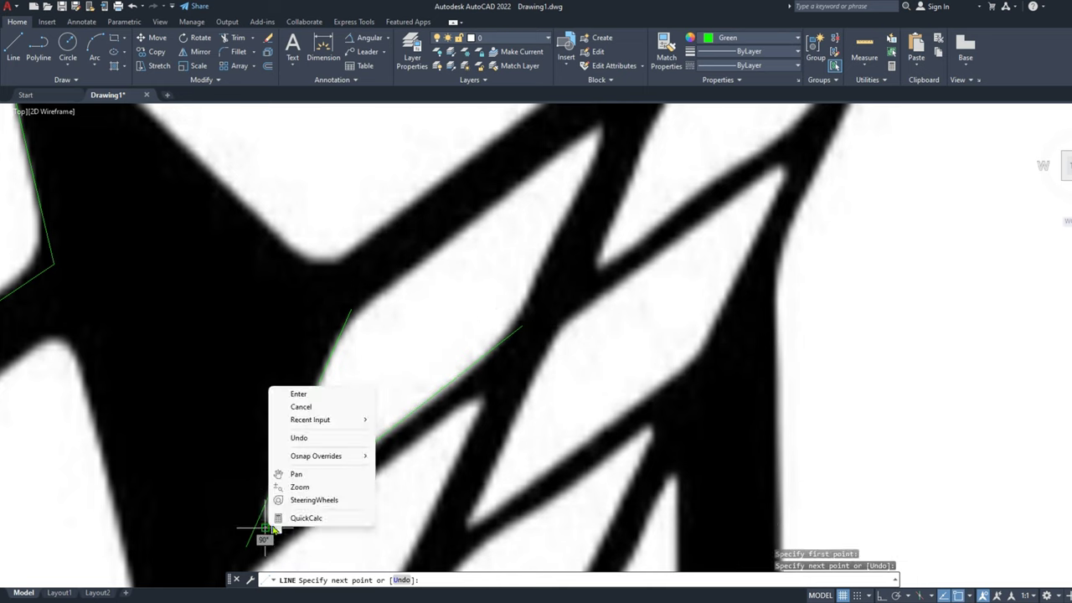
click(283, 394)
Step: Copy the left edge line to the sticker's far corner
text(ex)
key(Return)
scroll(274, 501, up, 2)
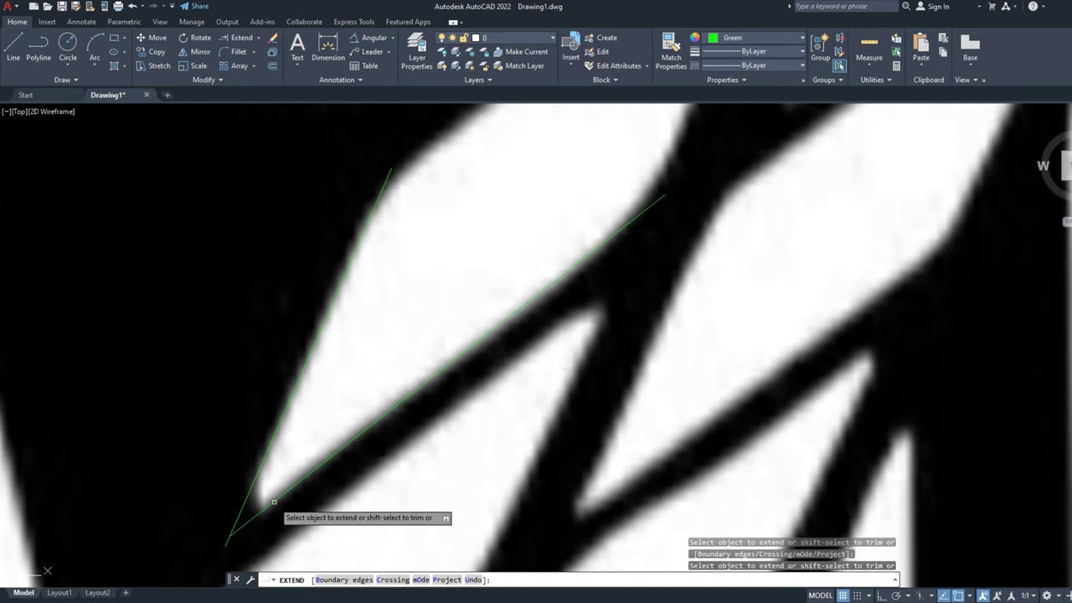
key(Return)
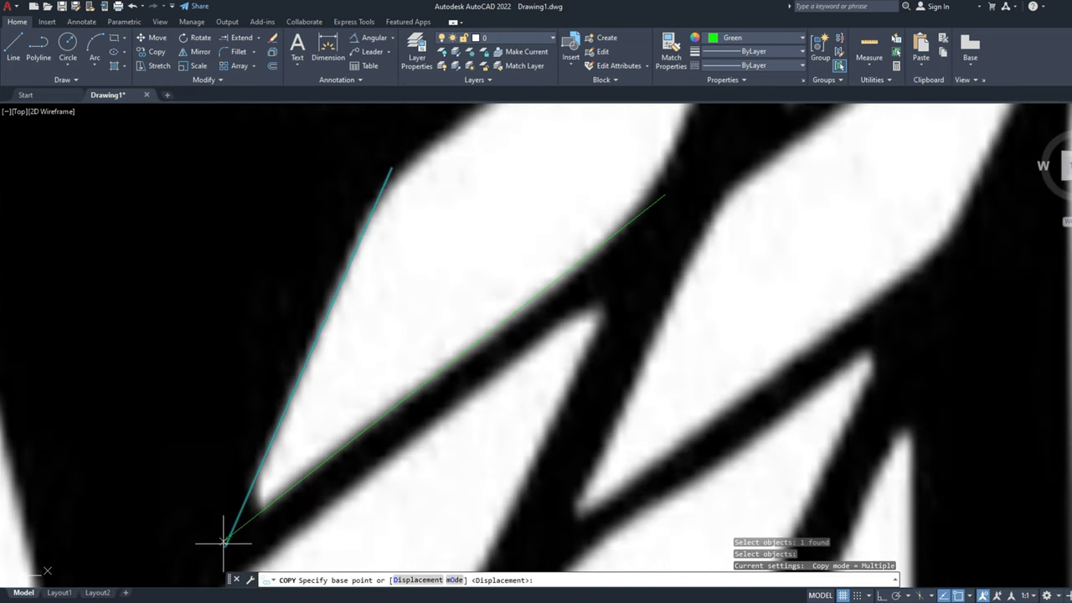
click(228, 542)
scroll(448, 382, down, 2)
click(578, 283)
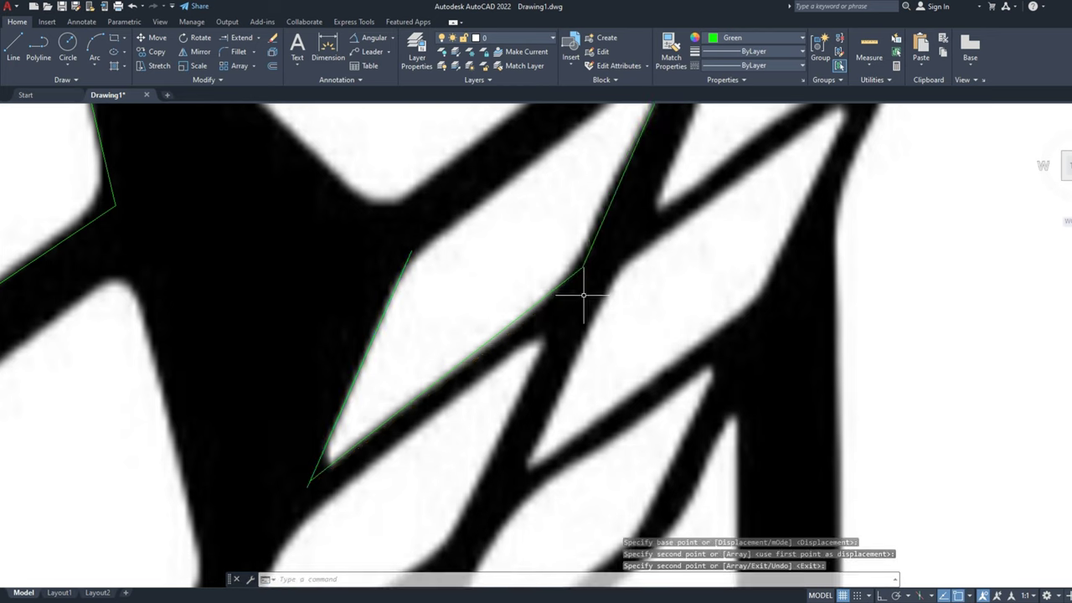
scroll(587, 292, down, 2)
Step: Copy the lower edge line to the sticker's opposite edge
key(Return)
key(Return)
click(414, 400)
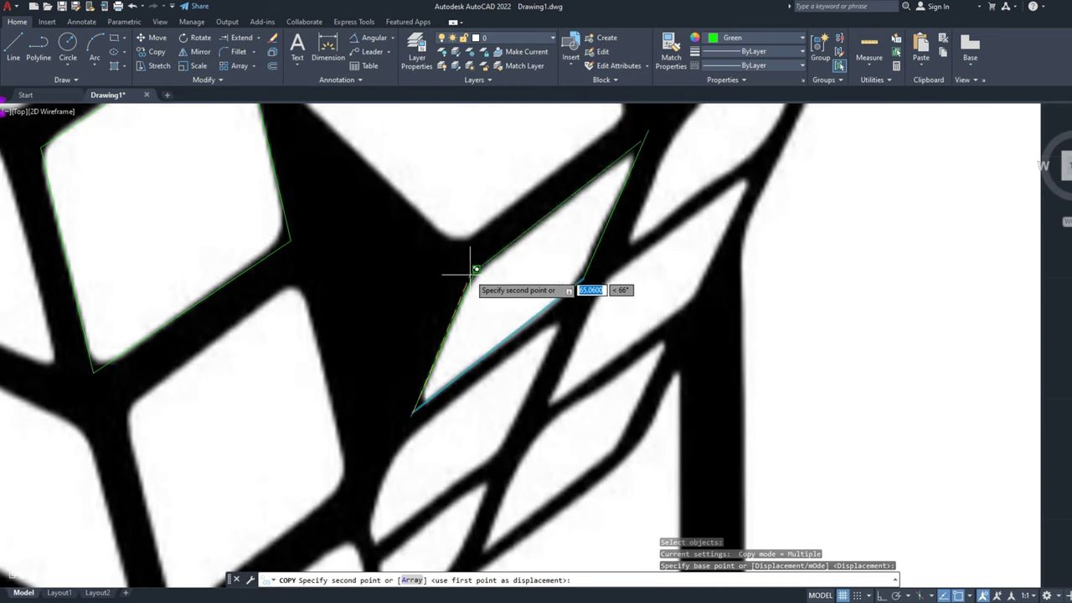
click(471, 263)
right_click(472, 278)
click(490, 284)
click(233, 37)
scroll(647, 150, up, 3)
Step: Set the fillet radius to 2 and round the first corner of the slanted sticker
scroll(419, 407, down, 3)
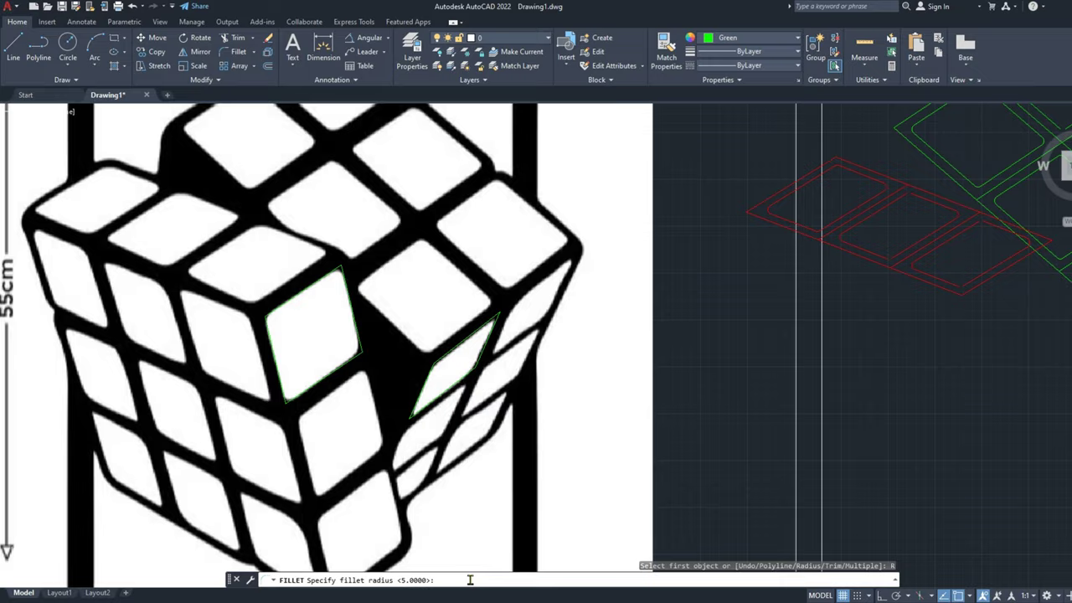
text(2)
key(Return)
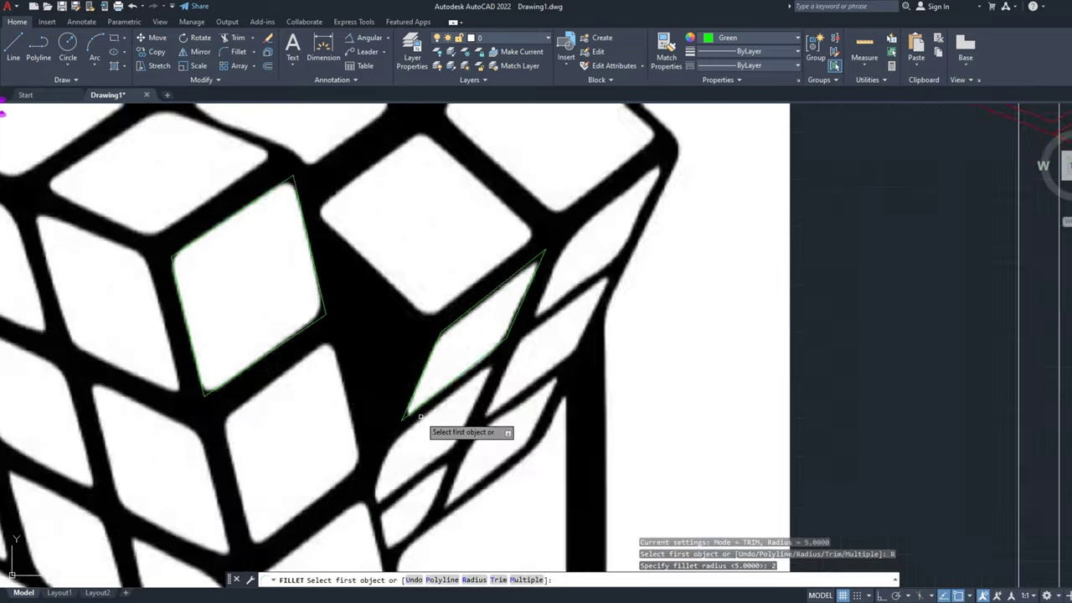
scroll(430, 419, up, 3)
click(402, 404)
click(378, 383)
key(Return)
Step: Round the remaining corners of the slanted sticker outline
click(469, 199)
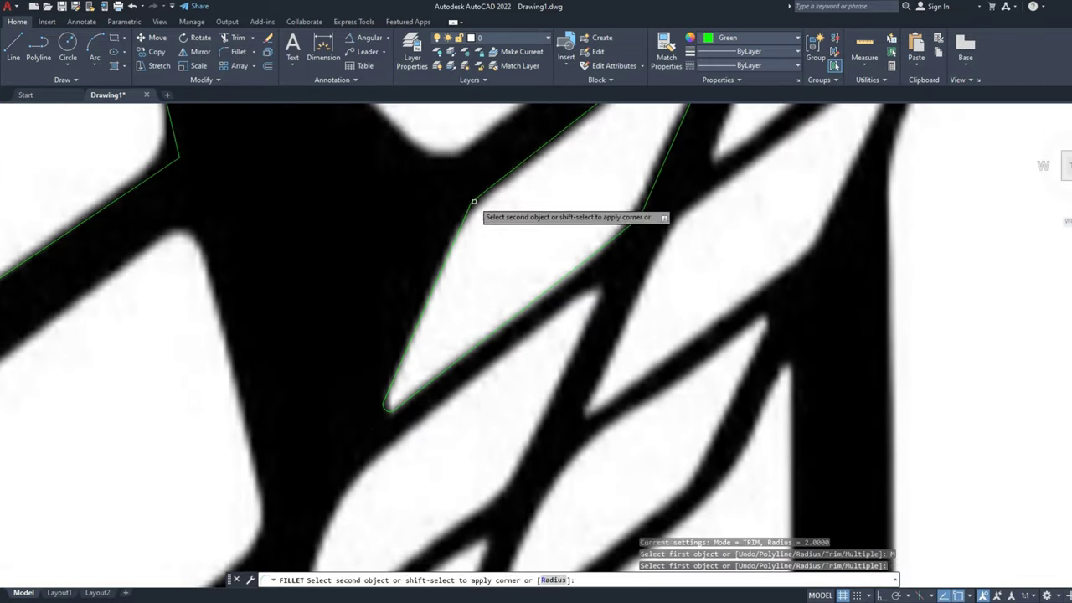
scroll(469, 199, up, 2)
click(457, 236)
click(527, 264)
scroll(553, 218, down, 2)
click(584, 179)
click(584, 178)
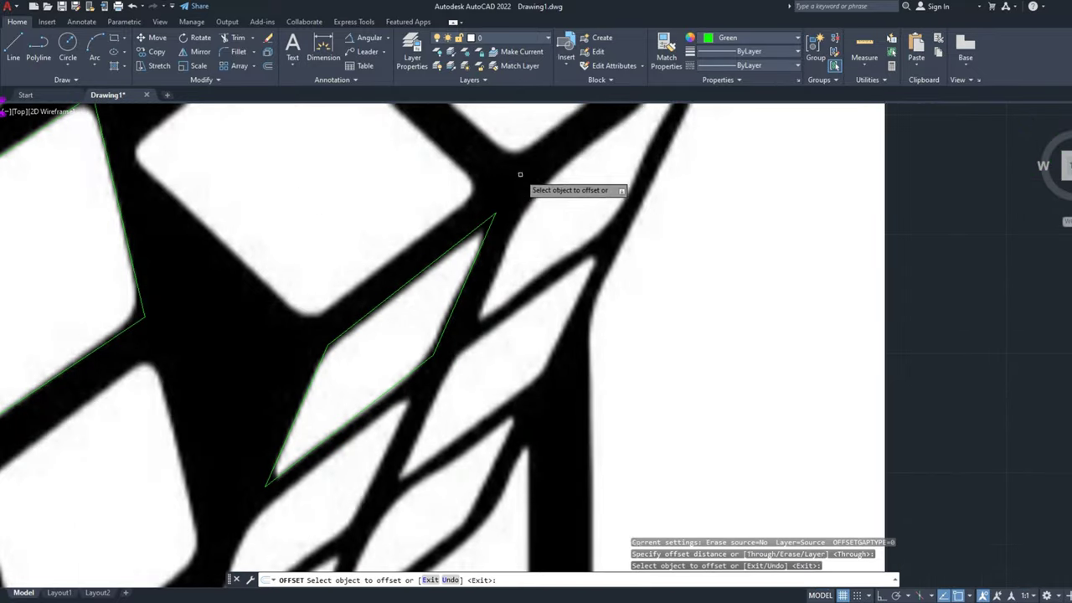
Step: Offset the slanted sticker outline outward, then select the left quad's outline
key(Escape)
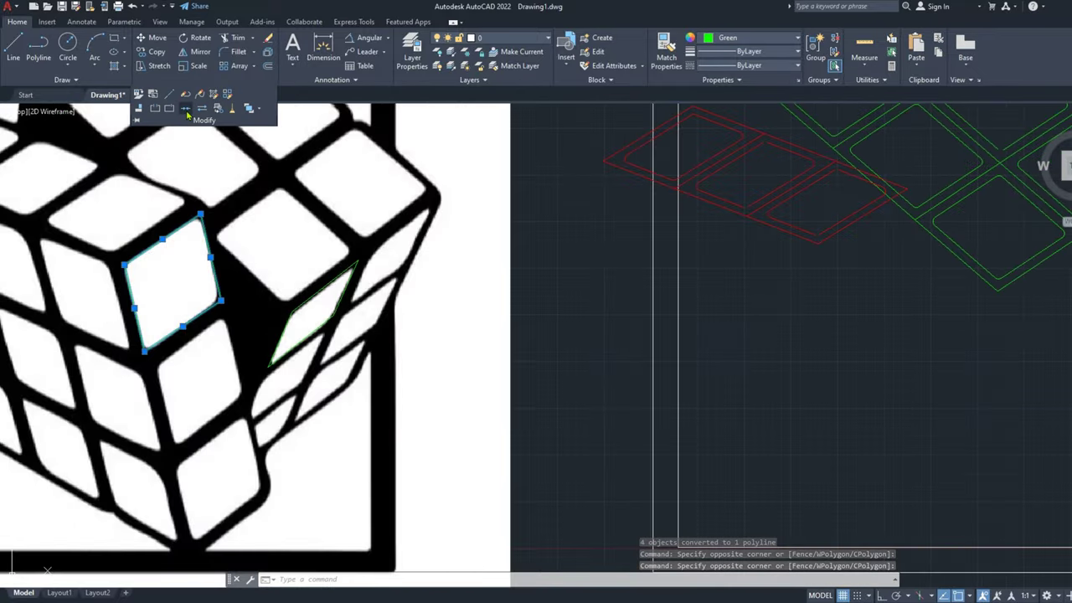
click(187, 114)
key(Return)
scroll(326, 240, up, 5)
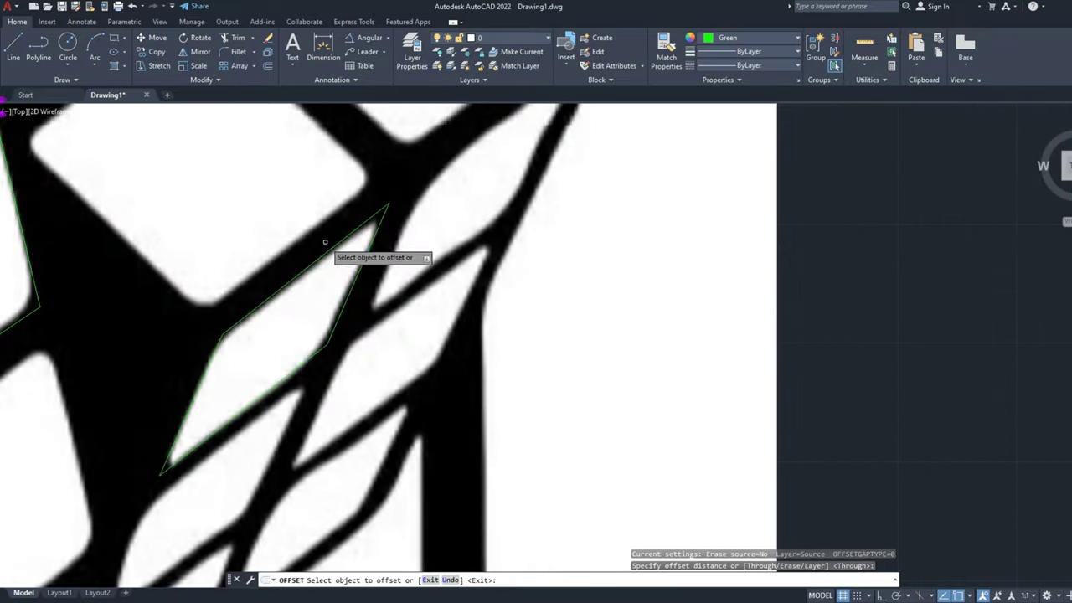
click(327, 248)
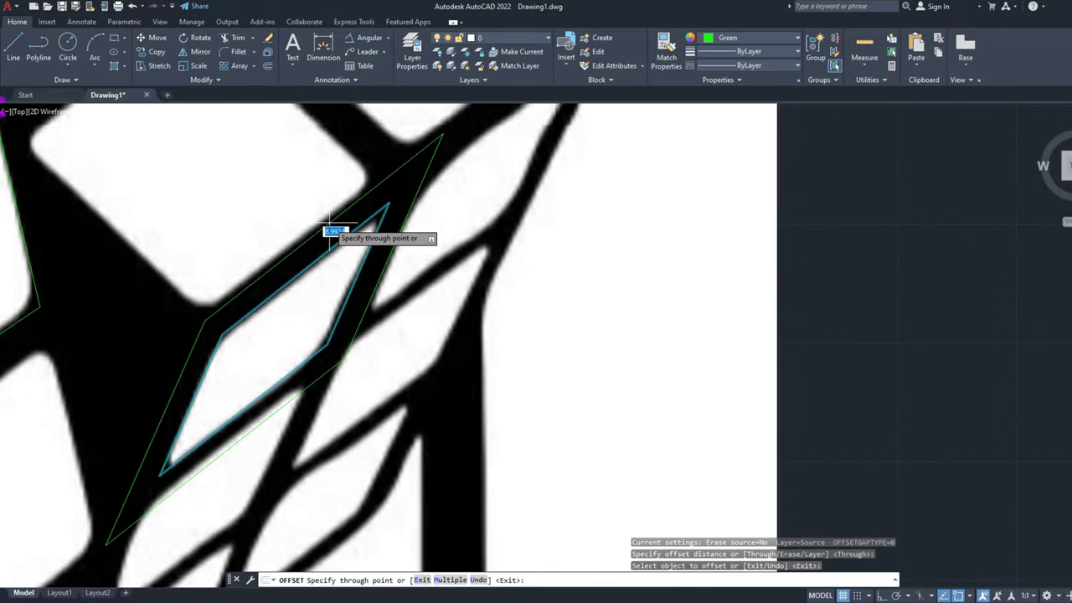
click(329, 233)
scroll(322, 237, down, 4)
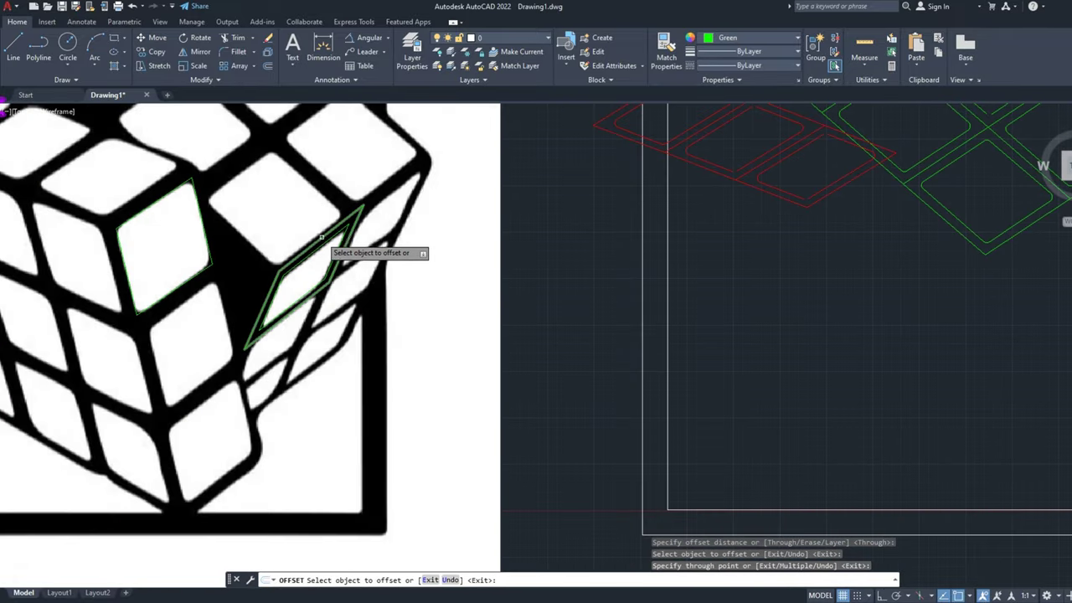
scroll(322, 237, up, 3)
click(168, 203)
Step: Place the left quad's outer offset, then fillet its first corner in Multiple mode
click(148, 186)
click(238, 51)
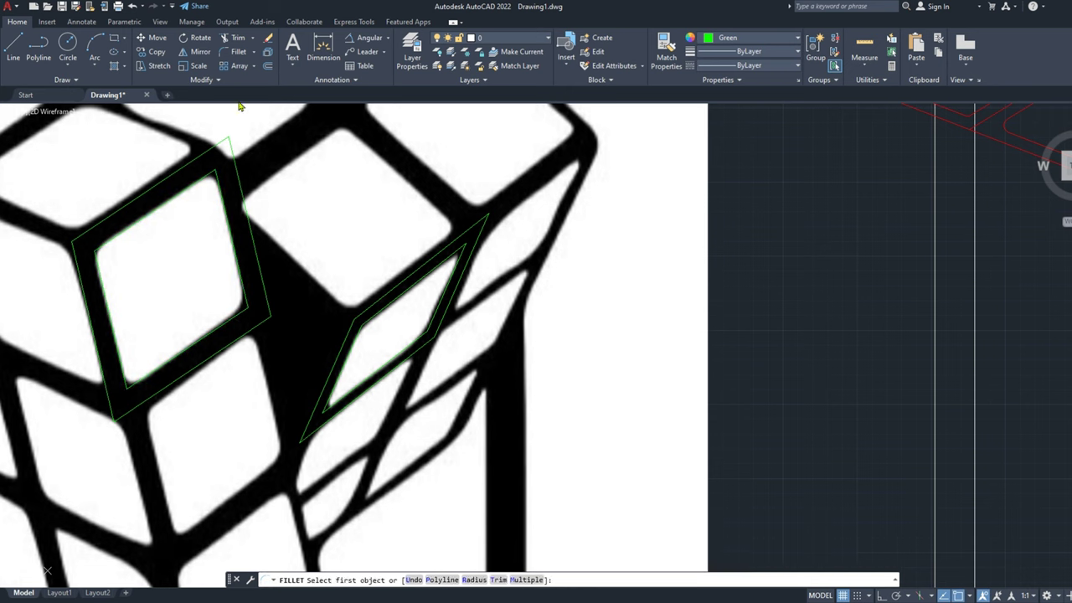
text(M)
key(Return)
scroll(120, 371, up, 2)
click(120, 371)
click(126, 369)
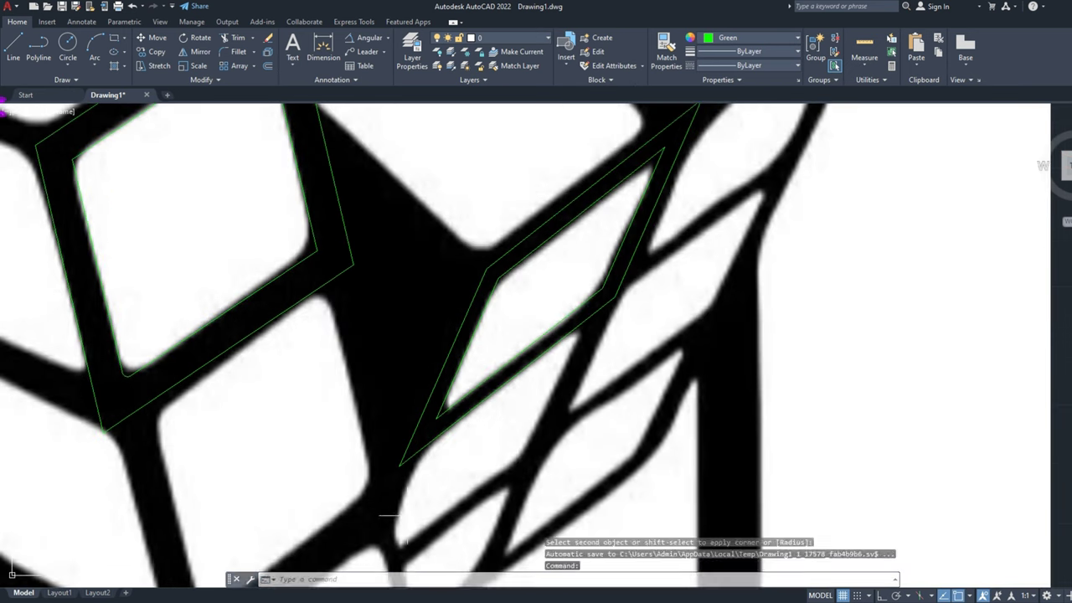
Step: Round two corners of the slanted diamond's inner outline
scroll(316, 265, down, 2)
scroll(316, 265, up, 2)
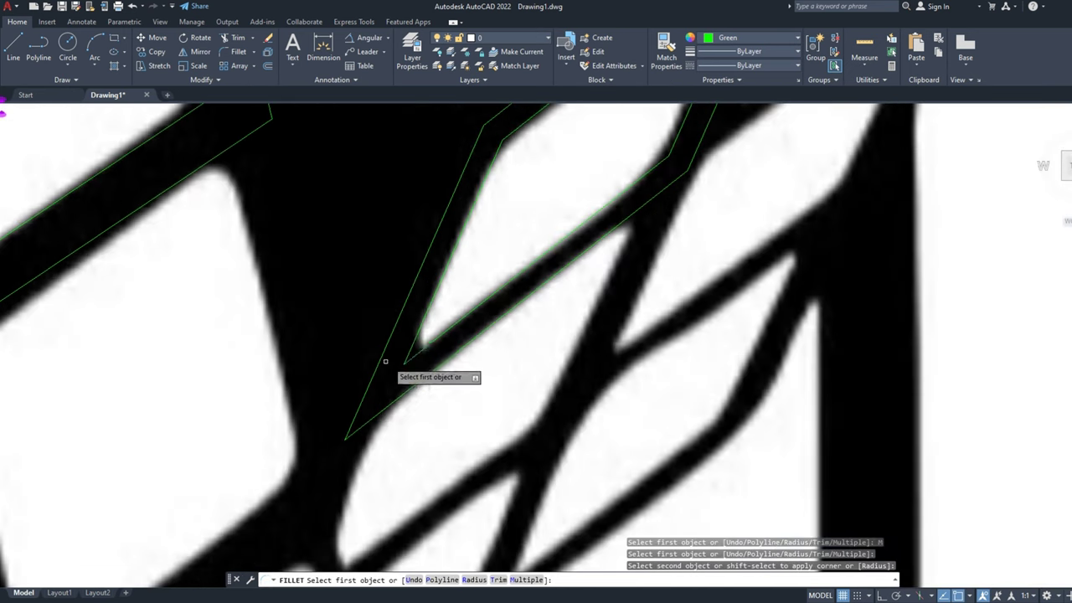
click(493, 159)
scroll(649, 170, down, 3)
scroll(683, 196, up, 3)
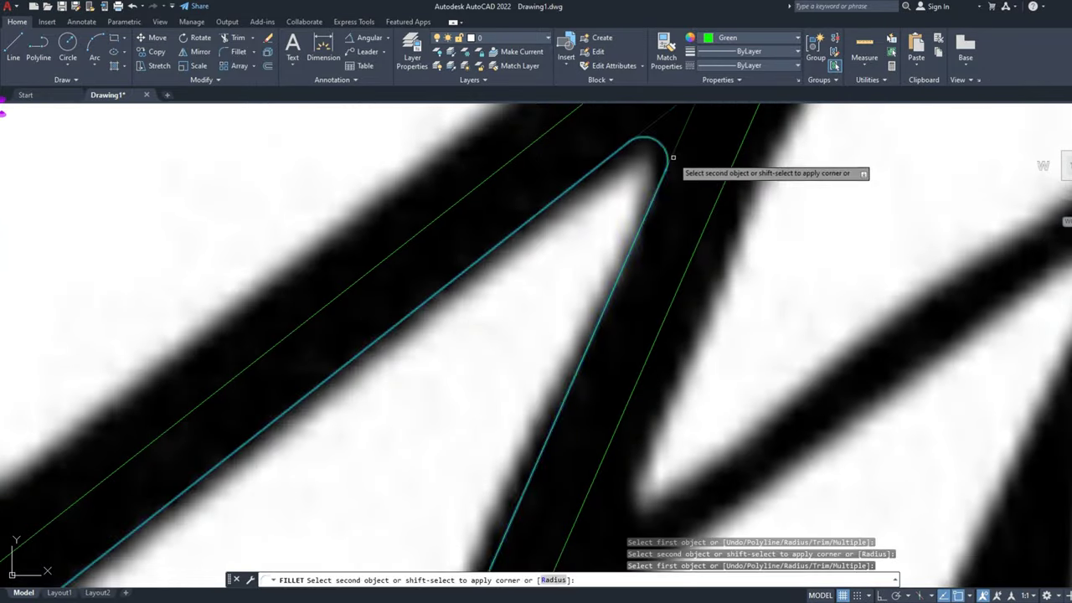
click(677, 168)
scroll(509, 295, down, 2)
scroll(411, 323, up, 2)
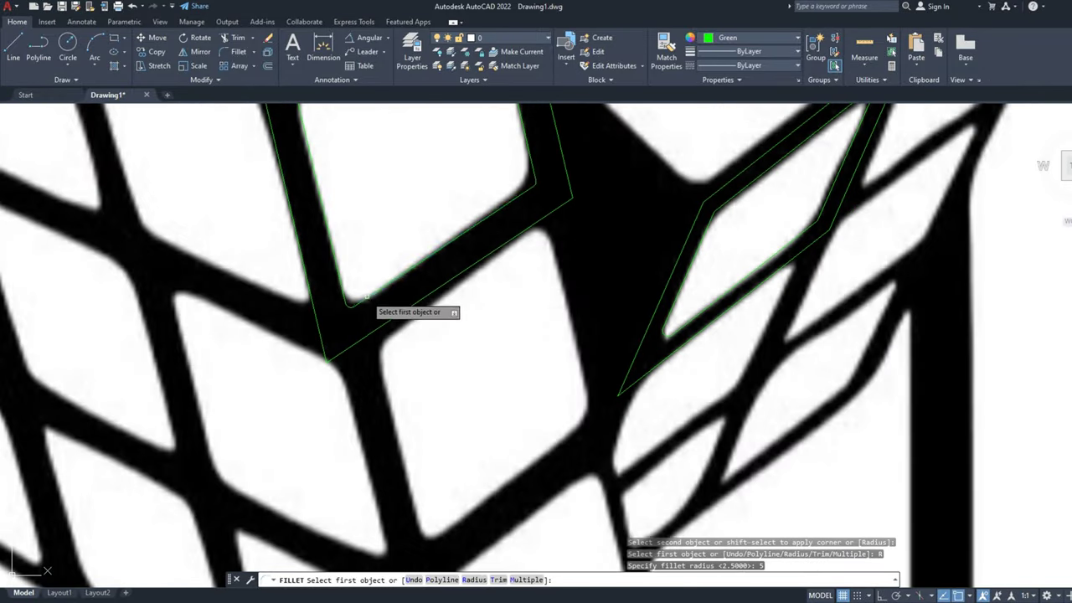
click(352, 289)
click(349, 296)
Step: Round the remaining inner corners, including the left quad's sharp corner
scroll(351, 302, down, 4)
scroll(410, 197, up, 2)
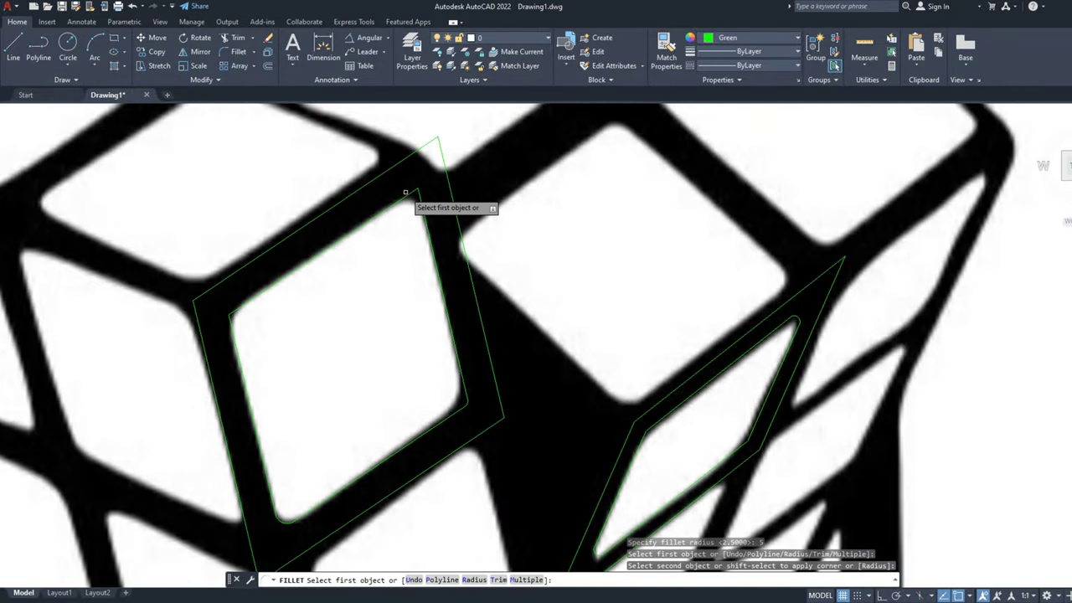
click(425, 197)
click(269, 300)
scroll(239, 307, up, 2)
click(240, 307)
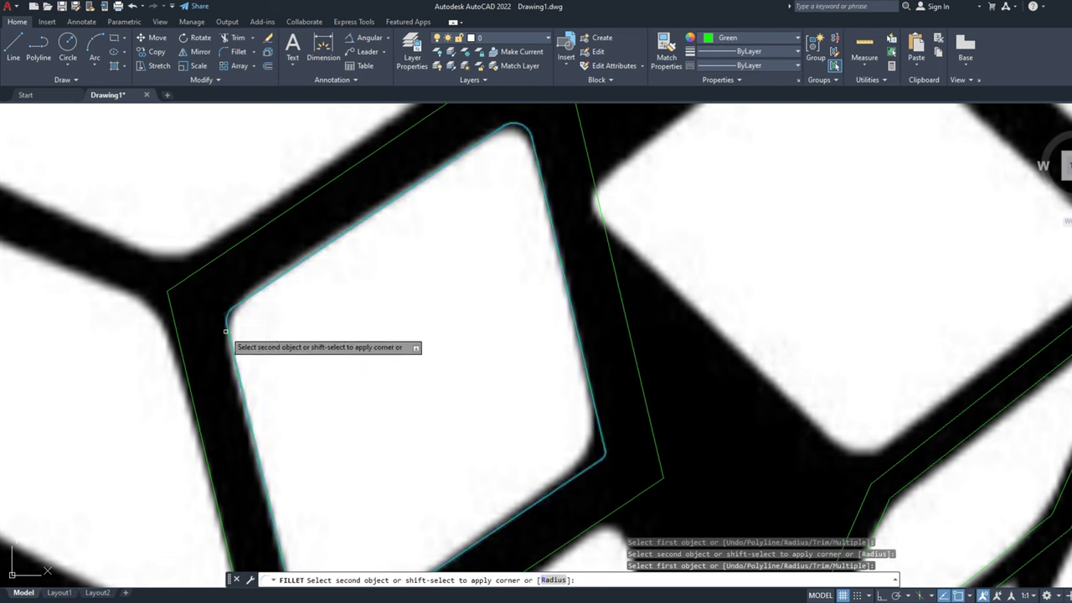
click(228, 328)
click(596, 411)
Step: Select the Rubik's cube reference image and grab it by its corner
click(598, 472)
scroll(544, 419, down, 3)
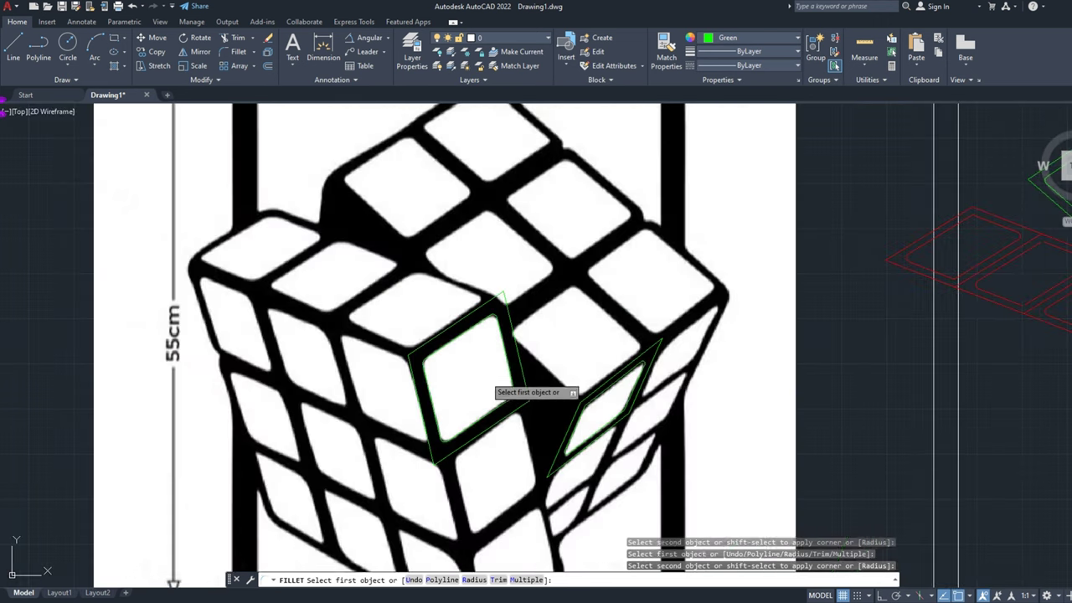
scroll(503, 368, down, 3)
key(Escape)
click(573, 254)
Step: Cancel the image stretch and move the reference image further left
key(Escape)
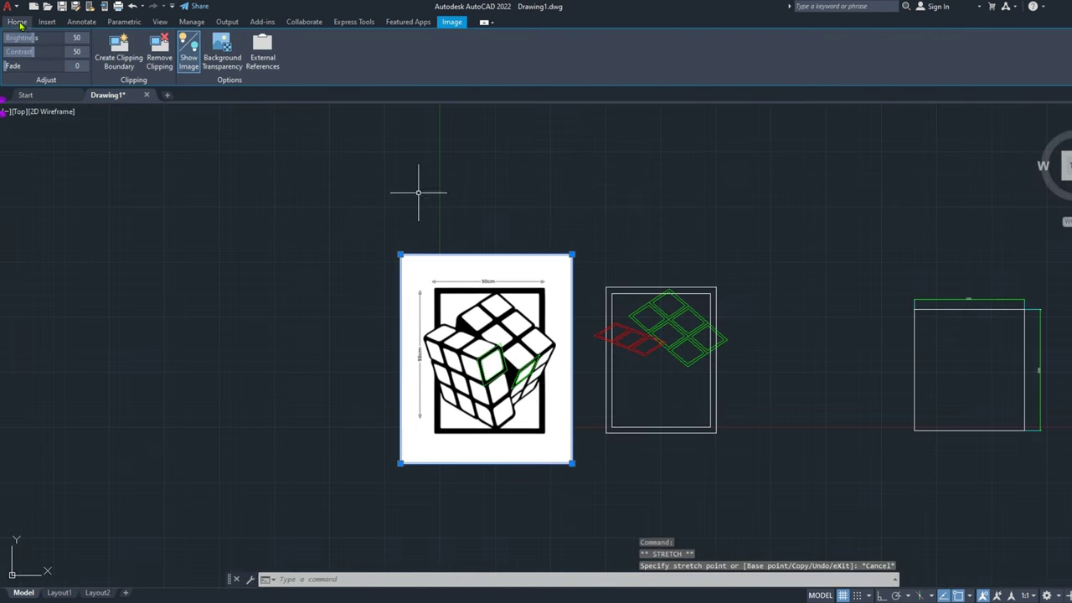
text(m)
key(Return)
click(400, 254)
click(321, 258)
Step: Select the left green quad and change its colour to Red
scroll(531, 364, up, 2)
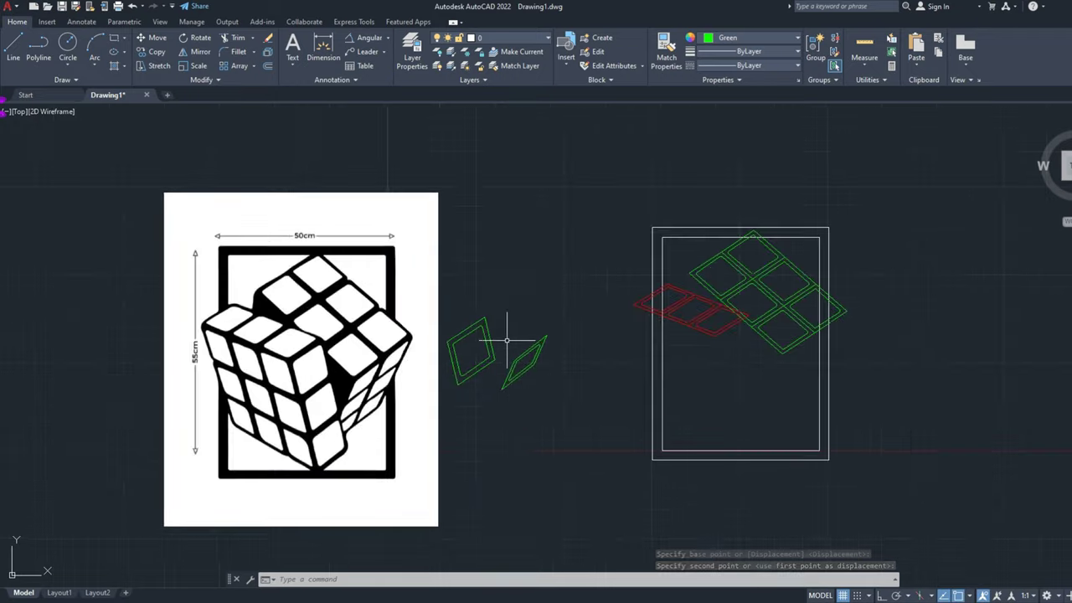
scroll(491, 360, up, 3)
drag(502, 283, 456, 361)
click(797, 38)
click(708, 84)
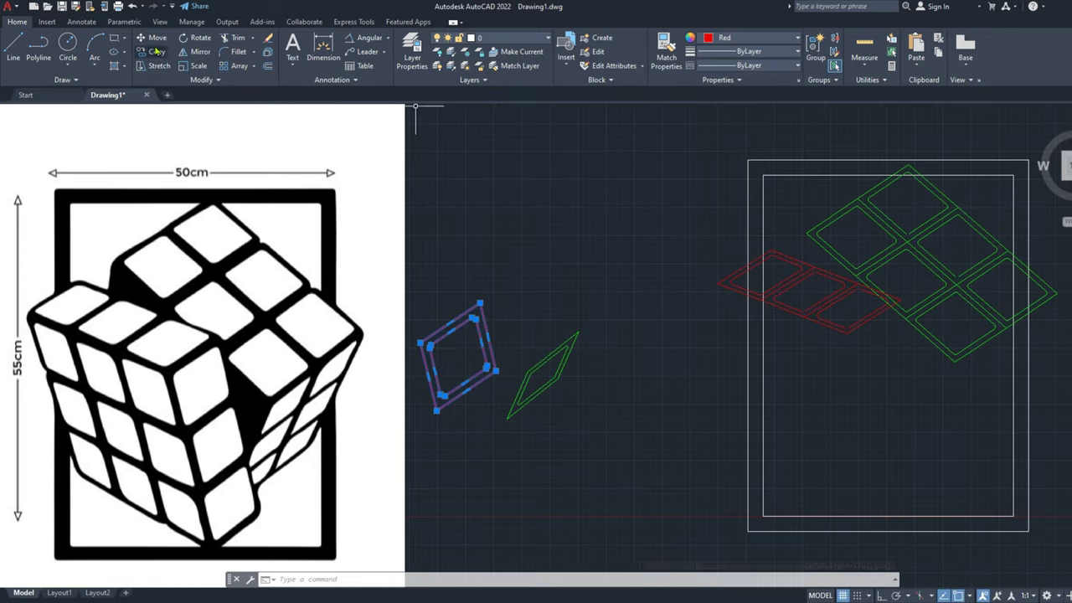
Step: Move the red quad from its top vertex to sit below the red strip
click(155, 38)
click(480, 304)
scroll(502, 277, down, 2)
scroll(569, 271, up, 3)
click(537, 237)
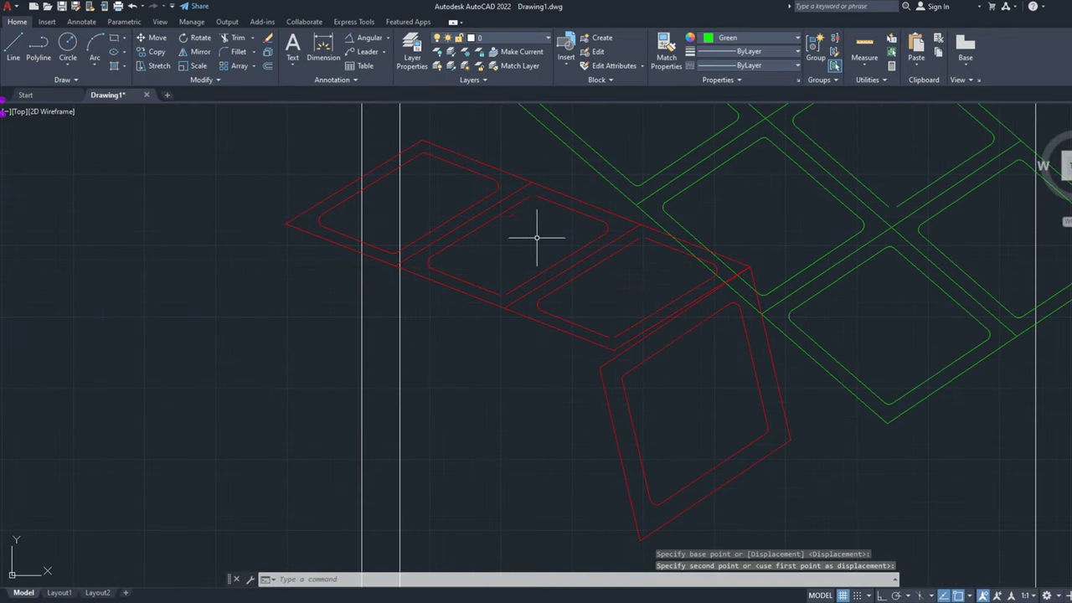
Step: Scale the red quad down from its top corner to fit the strip
click(741, 448)
click(741, 456)
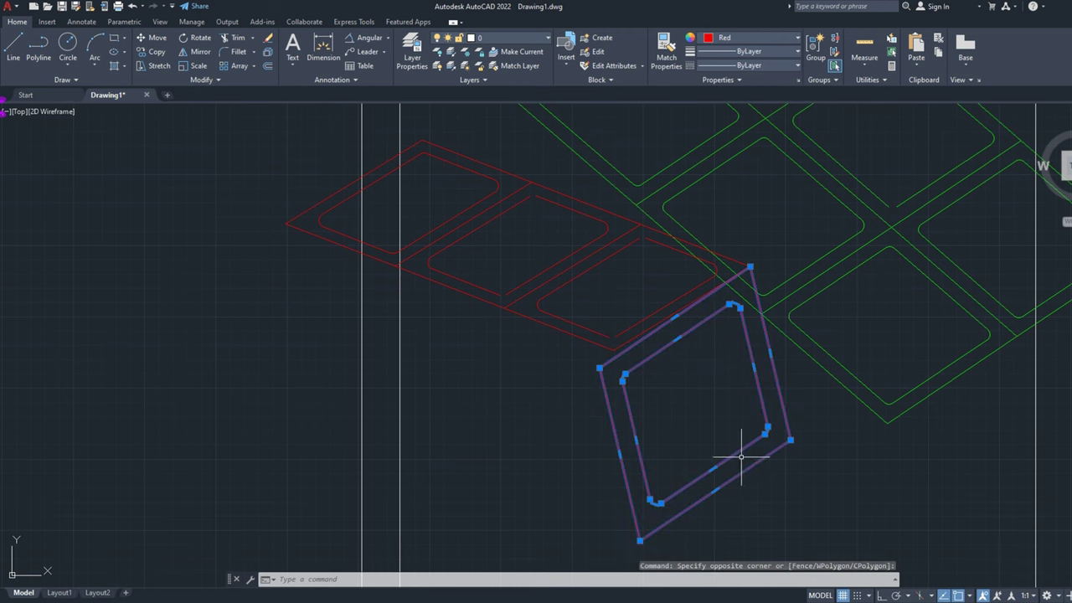
click(642, 543)
key(Escape)
key(Escape)
click(720, 419)
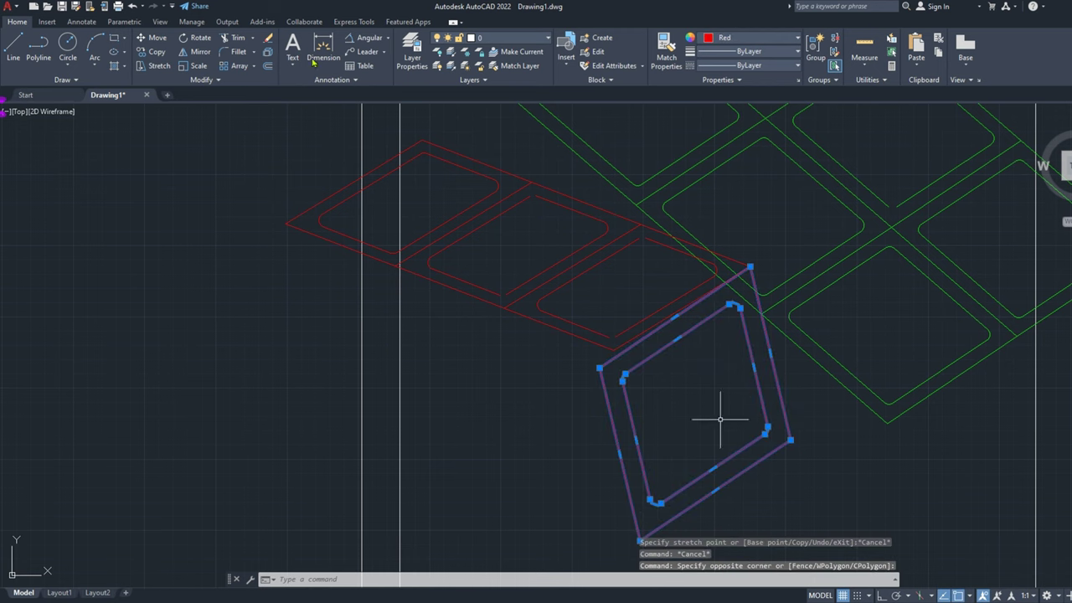
click(201, 67)
click(750, 269)
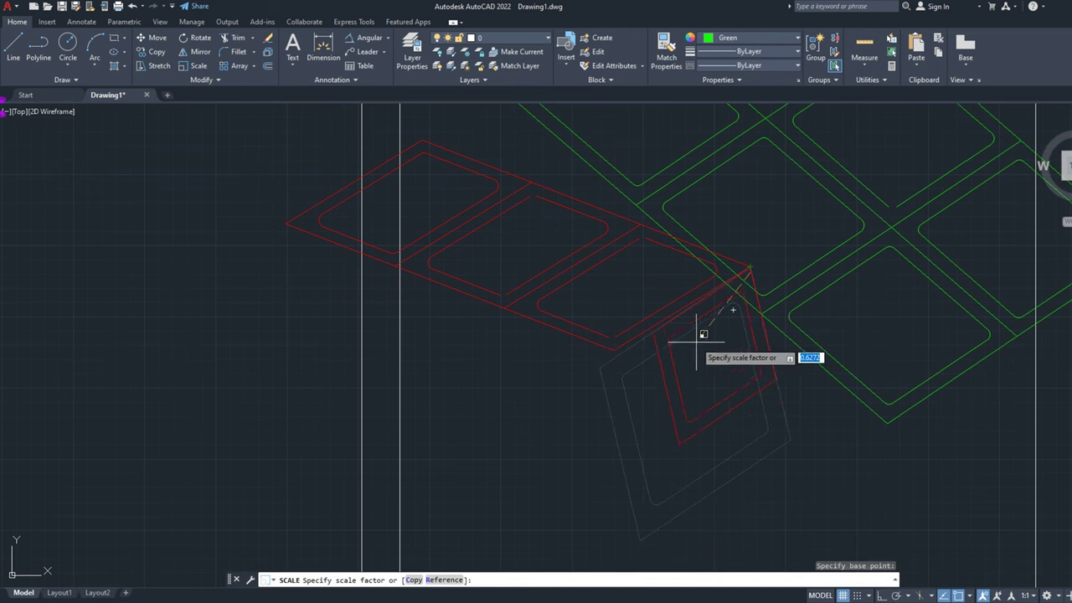
click(663, 355)
scroll(361, 317, down, 5)
Step: Copy the thin green diamond to the green grid's lower-right corner vertex
drag(361, 317, 201, 394)
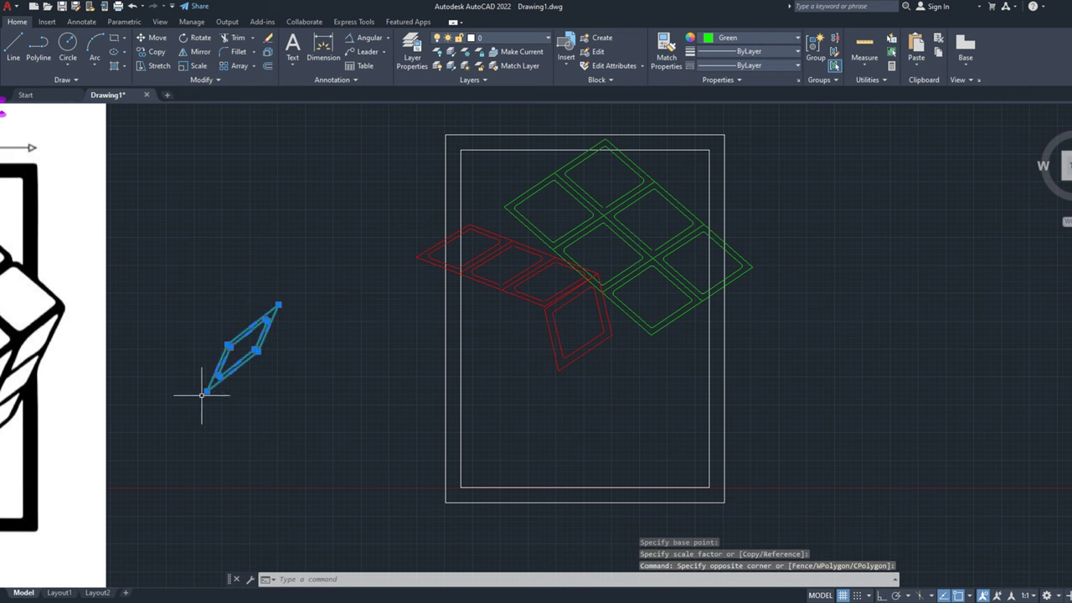
click(158, 51)
scroll(227, 355, up, 3)
click(228, 354)
scroll(503, 360, down, 3)
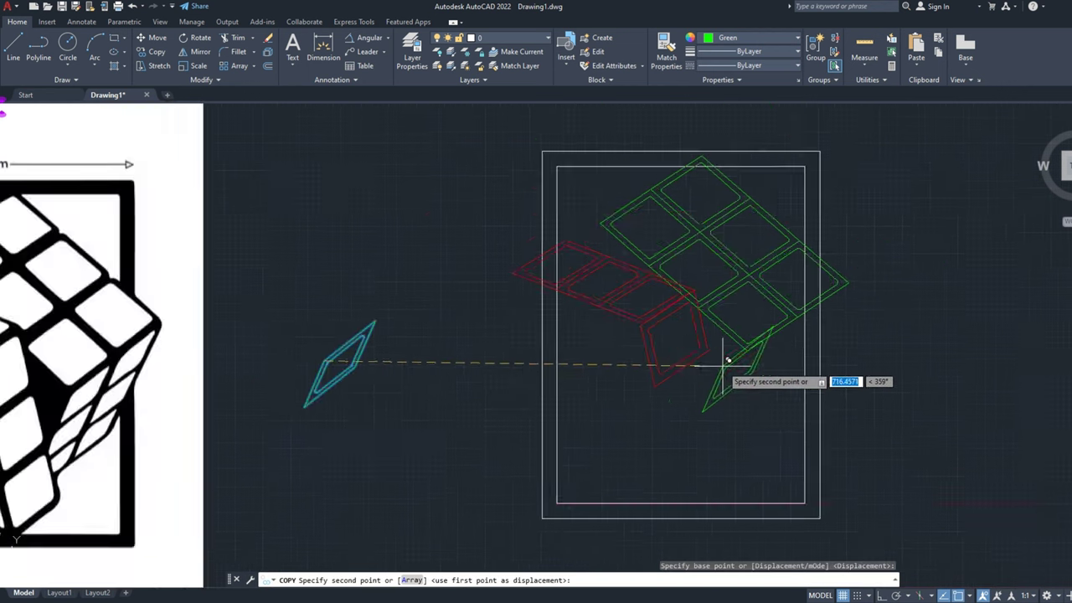
scroll(726, 364, up, 2)
scroll(768, 362, up, 4)
click(767, 293)
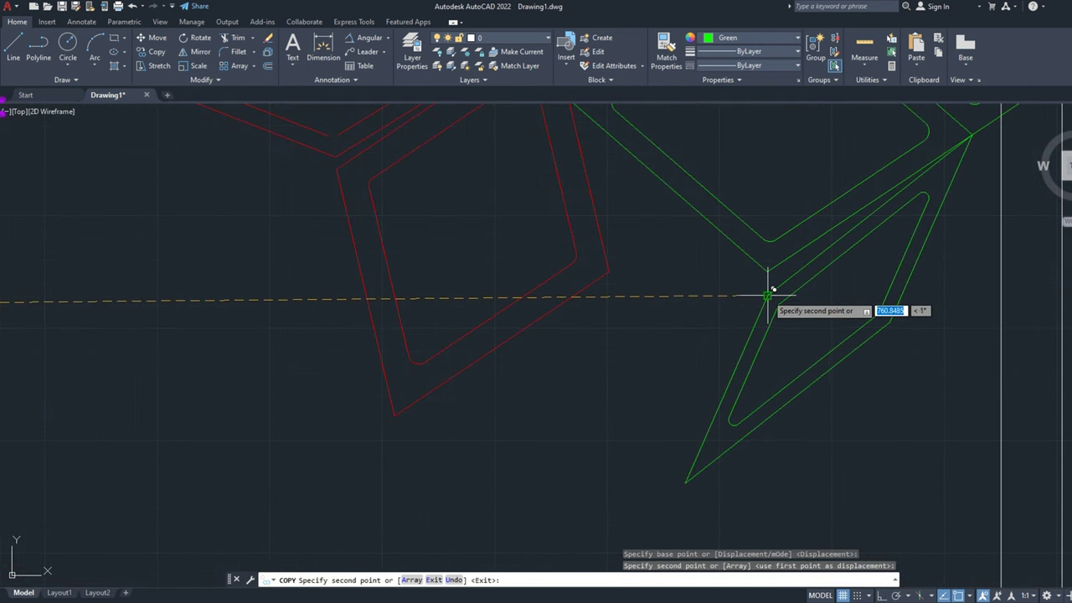
key(Return)
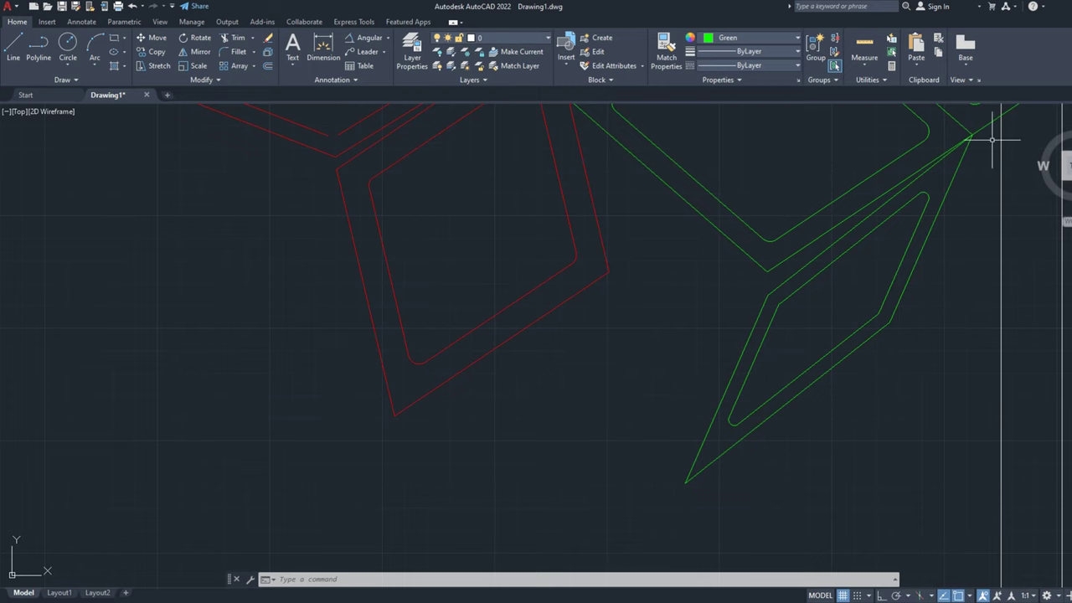
Step: Scale the copied diamond down from its top vertex to fit the green grid
scroll(993, 140, up, 2)
click(737, 226)
click(194, 66)
scroll(740, 148, up, 3)
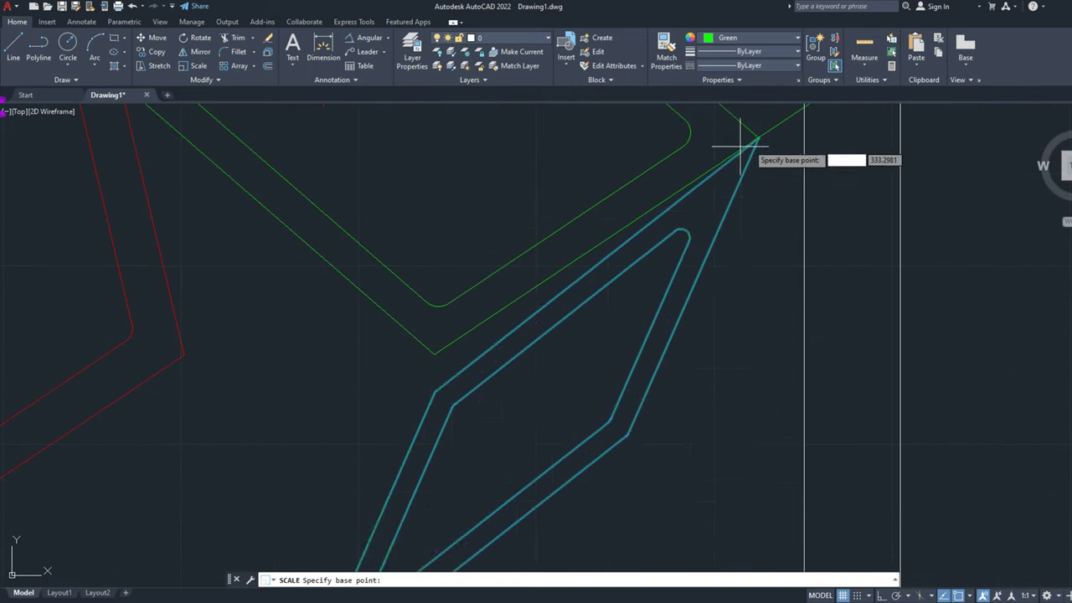
click(741, 147)
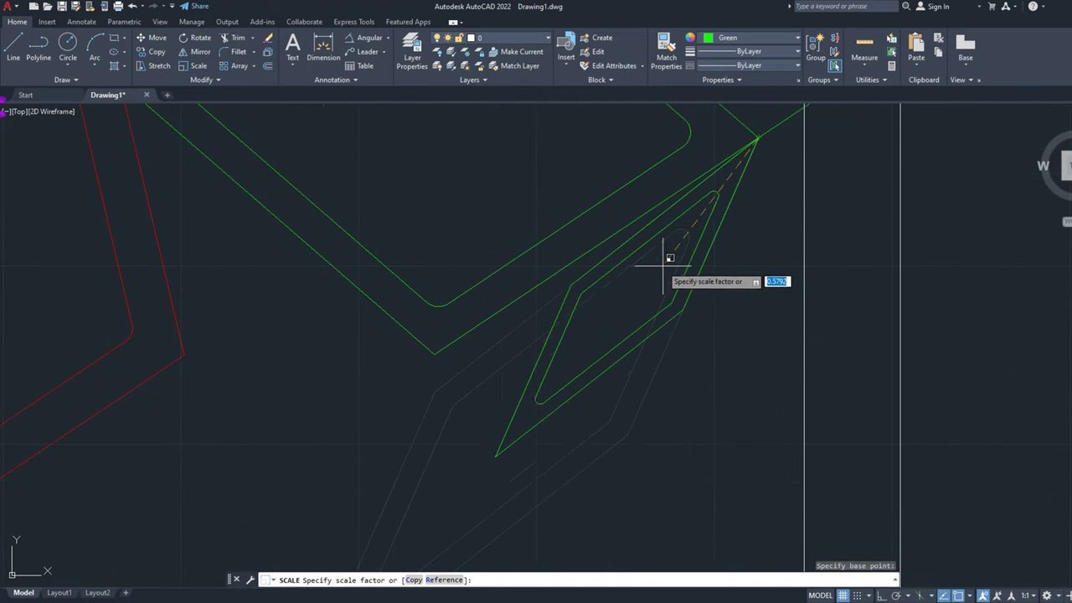
click(601, 353)
scroll(606, 337, down, 5)
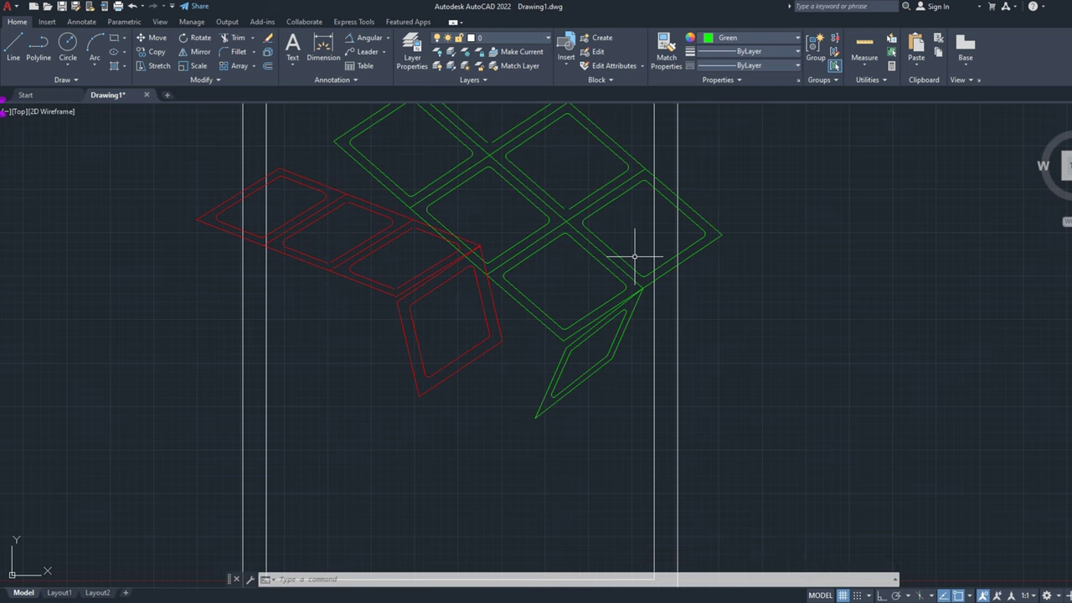
scroll(631, 253, down, 3)
scroll(256, 173, up, 3)
Step: Delete the extra green diamond
click(277, 193)
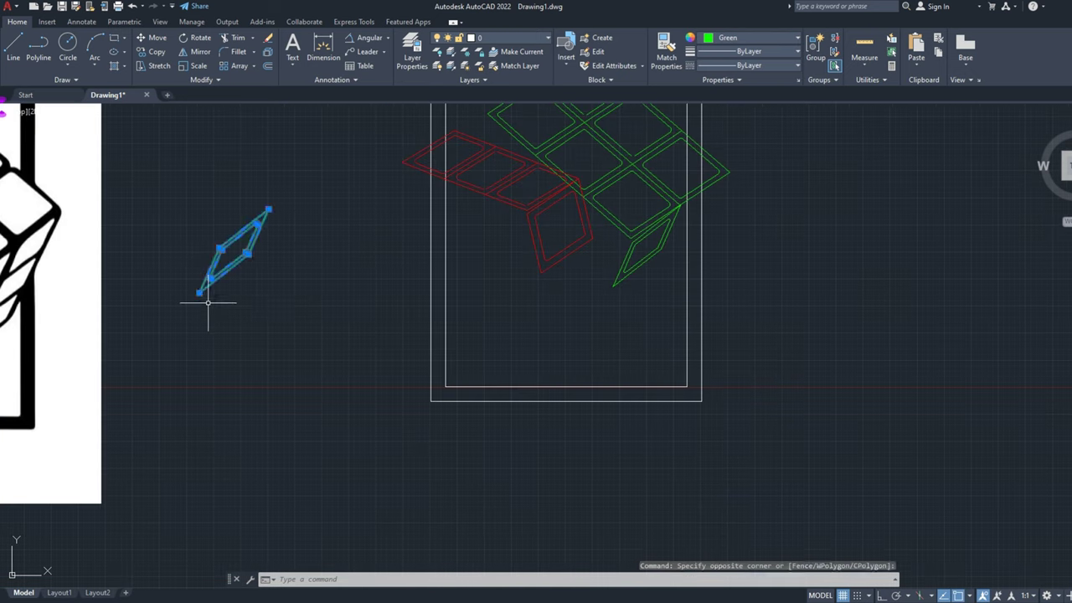
click(215, 299)
key(Delete)
scroll(286, 209, down, 2)
scroll(391, 240, up, 3)
Step: Copy the red diamond twice, stacking the copies downward beneath it
click(335, 126)
click(432, 238)
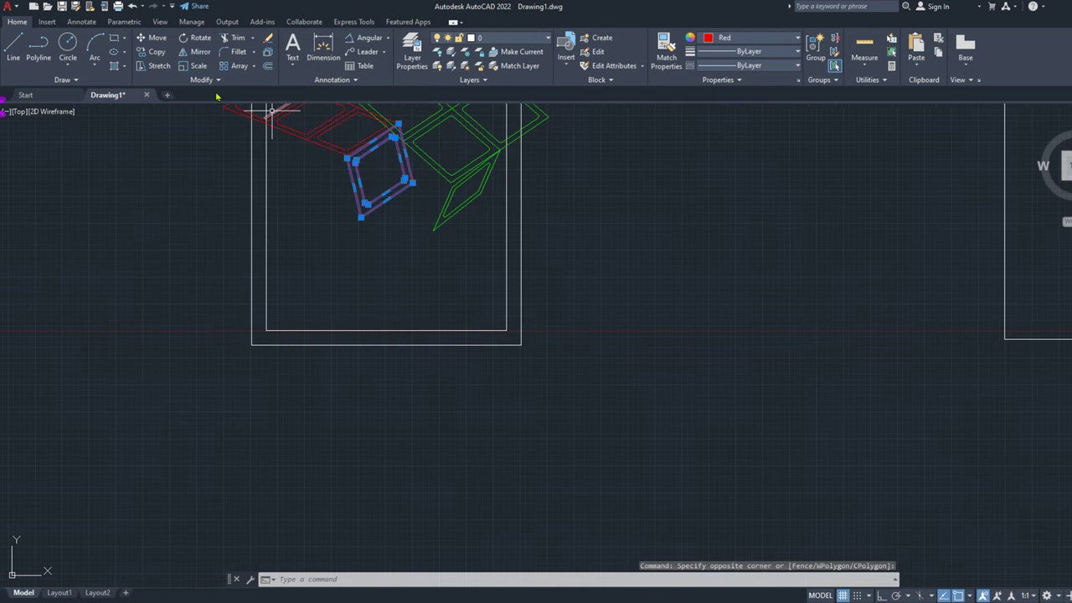
click(155, 51)
scroll(356, 162, up, 2)
click(345, 149)
click(369, 232)
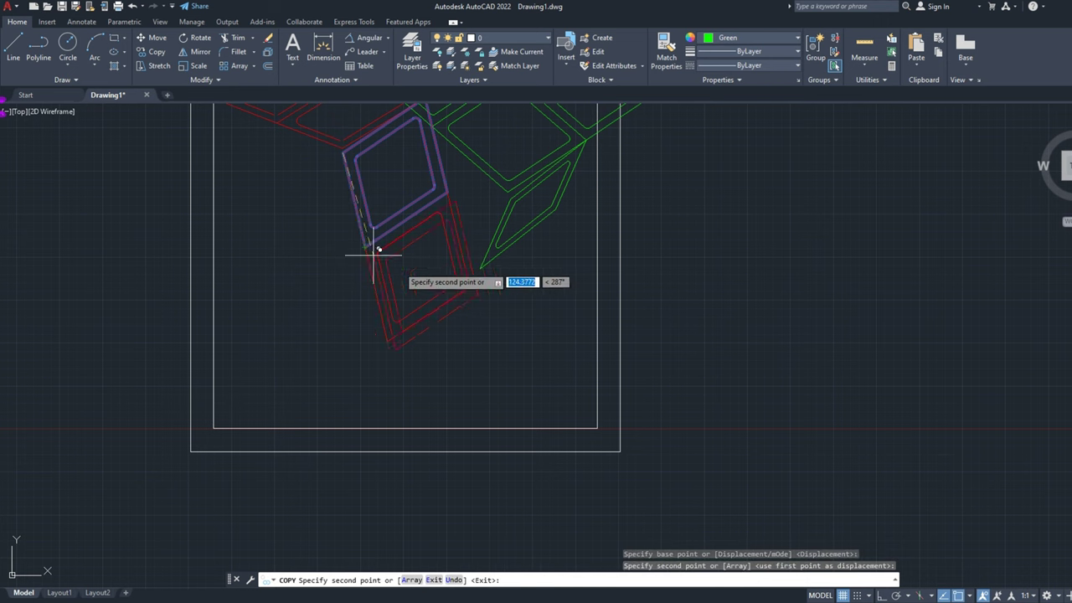
click(394, 325)
key(Return)
Step: Copy the green diamond twice below itself to fill the cube's right face
click(496, 221)
click(155, 51)
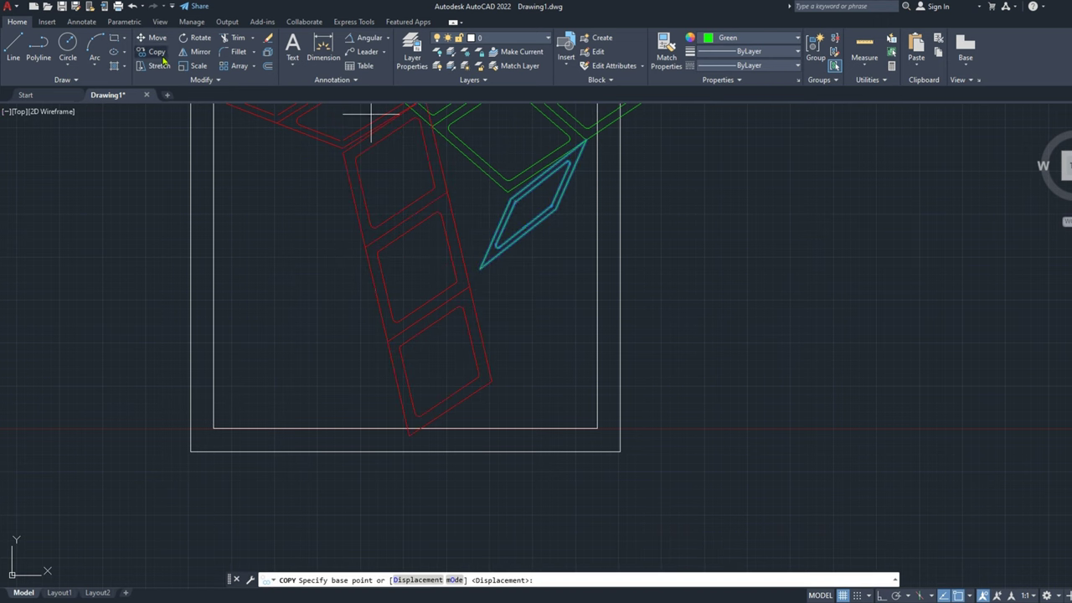
click(516, 202)
click(480, 268)
scroll(469, 310, up, 3)
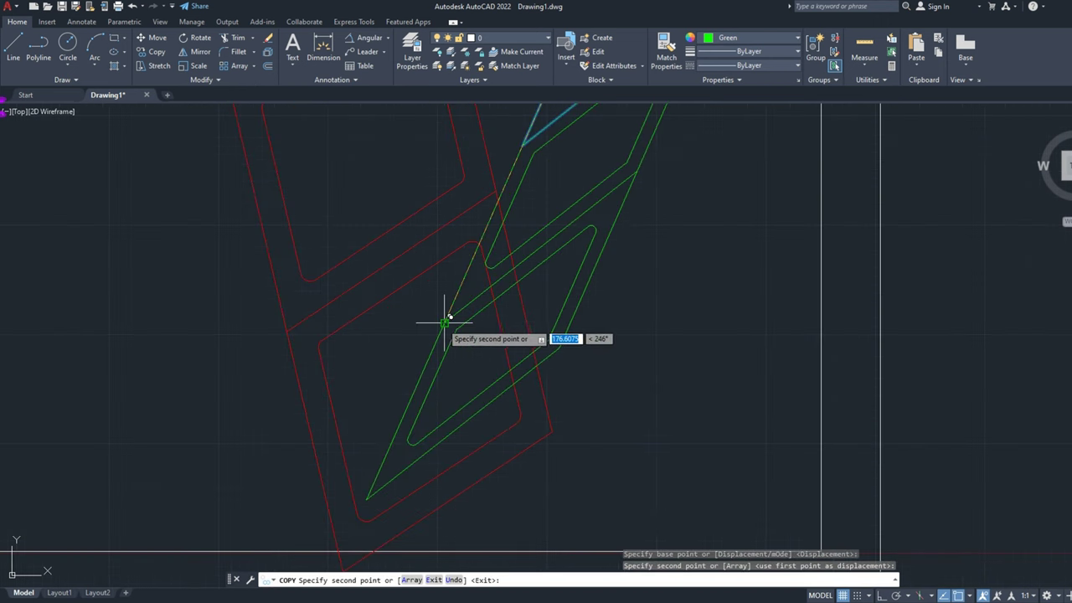
scroll(586, 144, down, 3)
scroll(578, 149, up, 3)
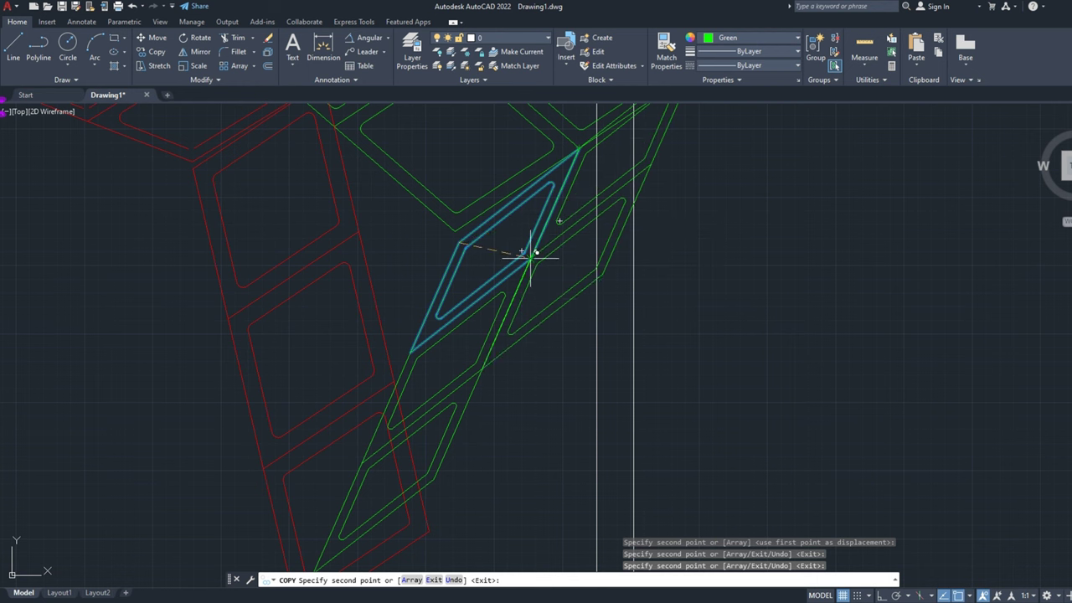
click(521, 285)
key(Return)
scroll(623, 179, down, 5)
scroll(620, 179, up, 6)
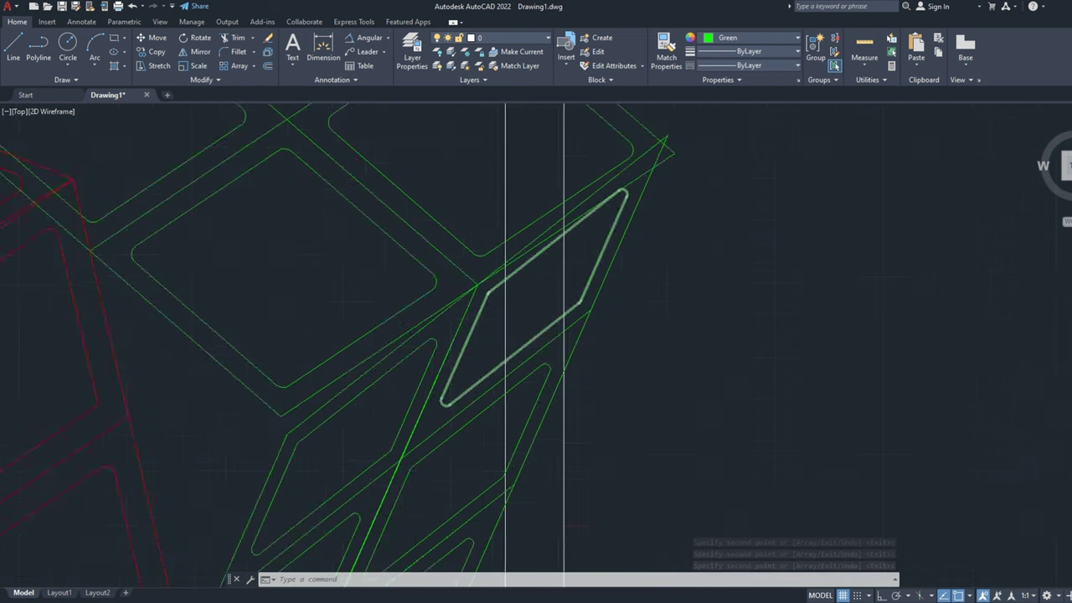
scroll(594, 204, up, 3)
scroll(621, 166, down, 3)
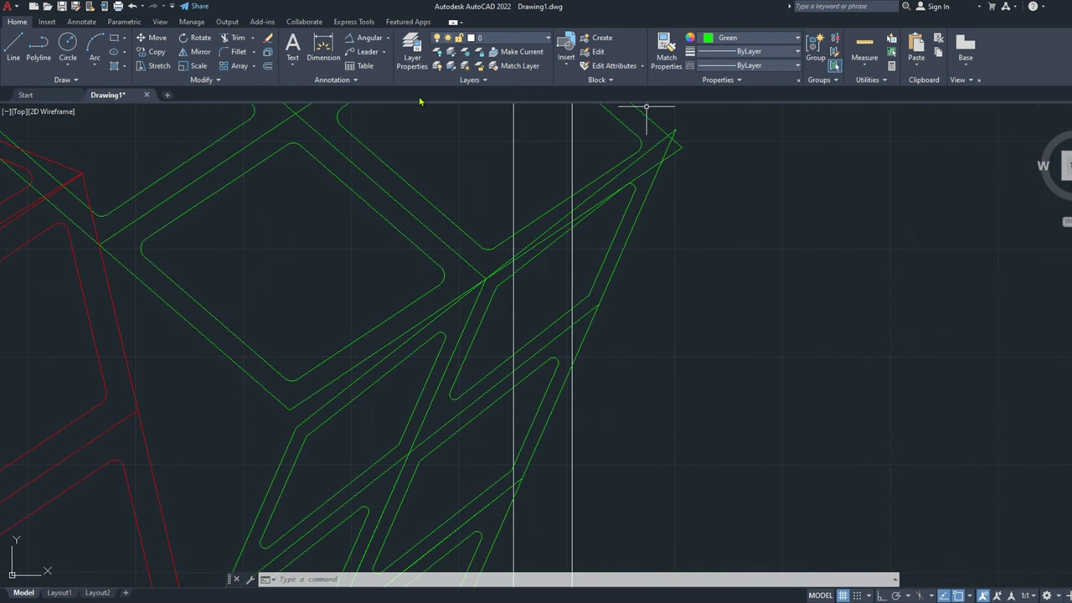
scroll(494, 210, down, 5)
scroll(424, 277, down, 3)
scroll(289, 259, up, 3)
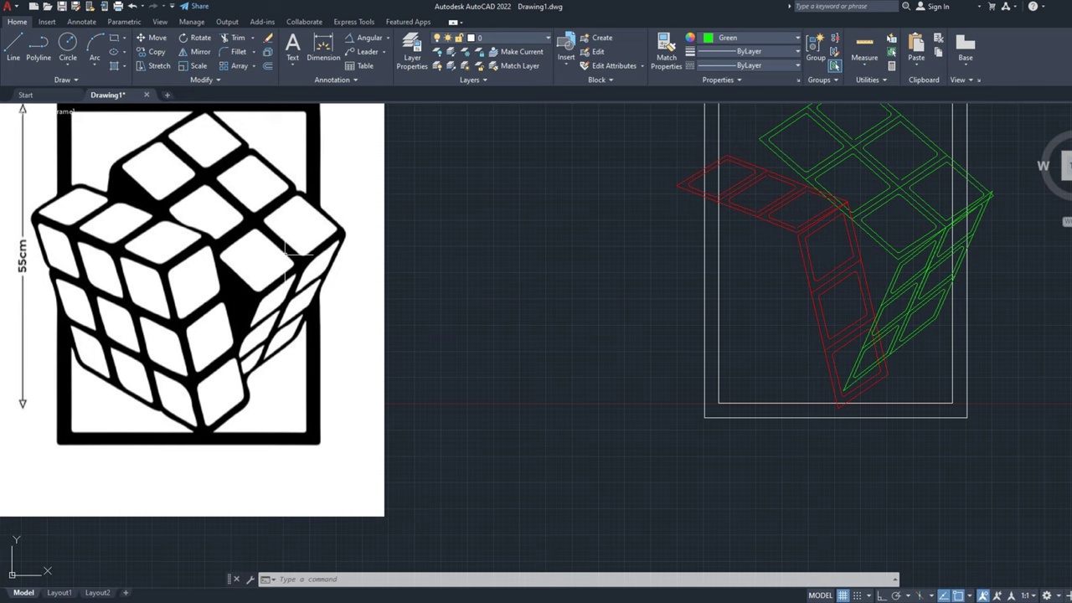
scroll(172, 262, up, 6)
Step: Draw two green lines tracing the tile's top edge and side
text(l)
key(Return)
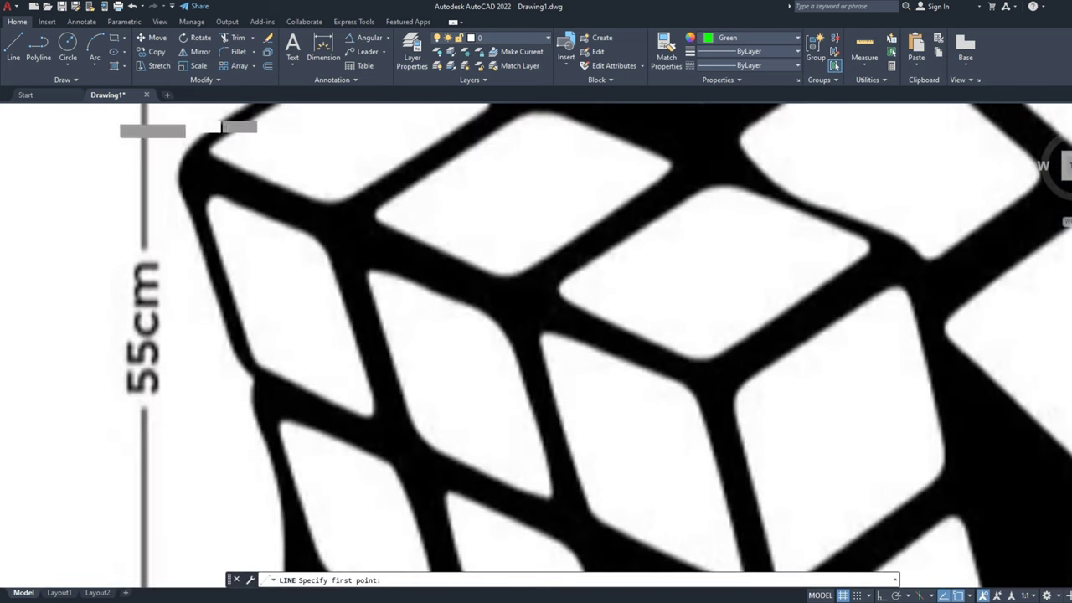
scroll(264, 155, down, 3)
scroll(553, 328, up, 5)
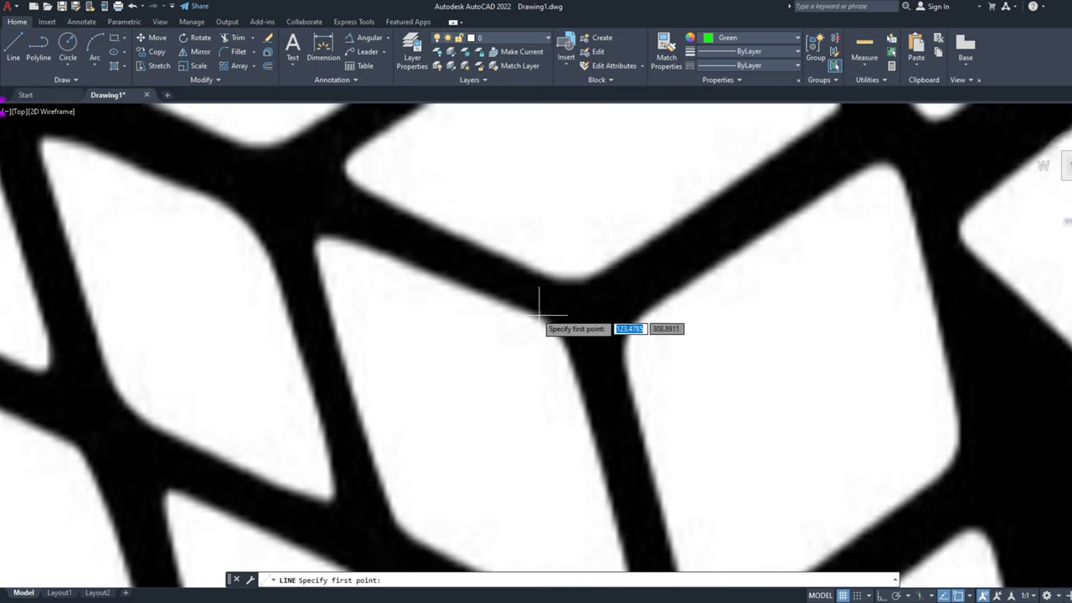
click(339, 239)
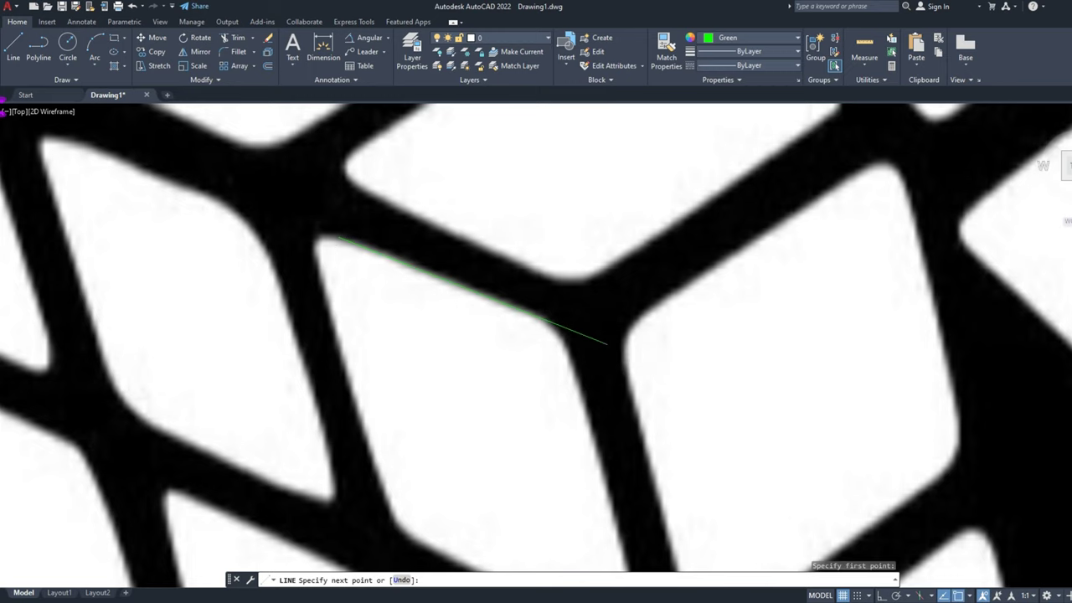
click(609, 343)
key(Return)
scroll(609, 344, down, 3)
key(Return)
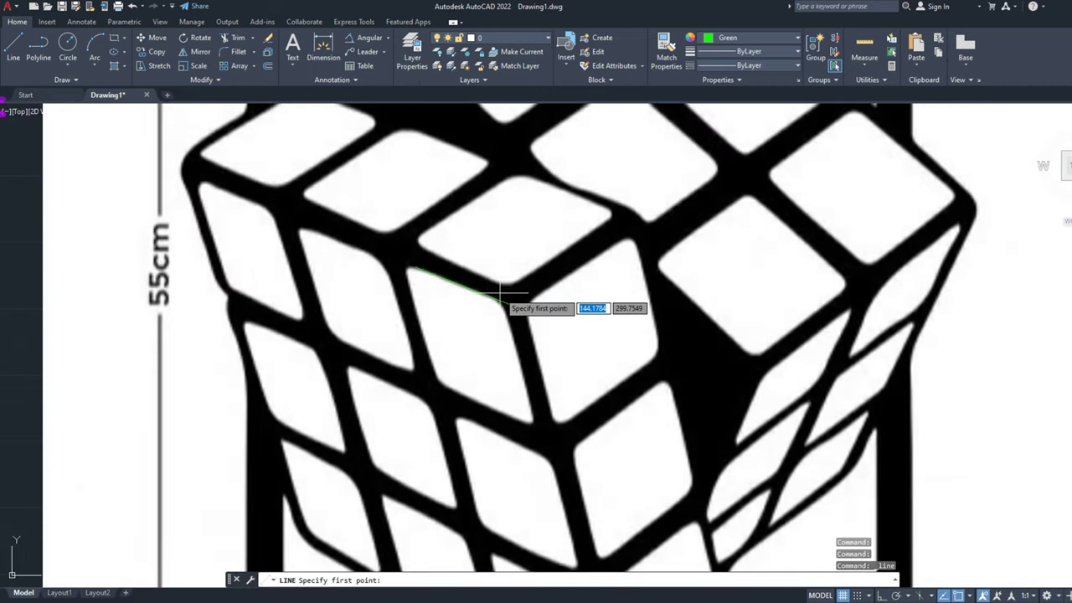
scroll(501, 295, up, 5)
scroll(526, 366, down, 3)
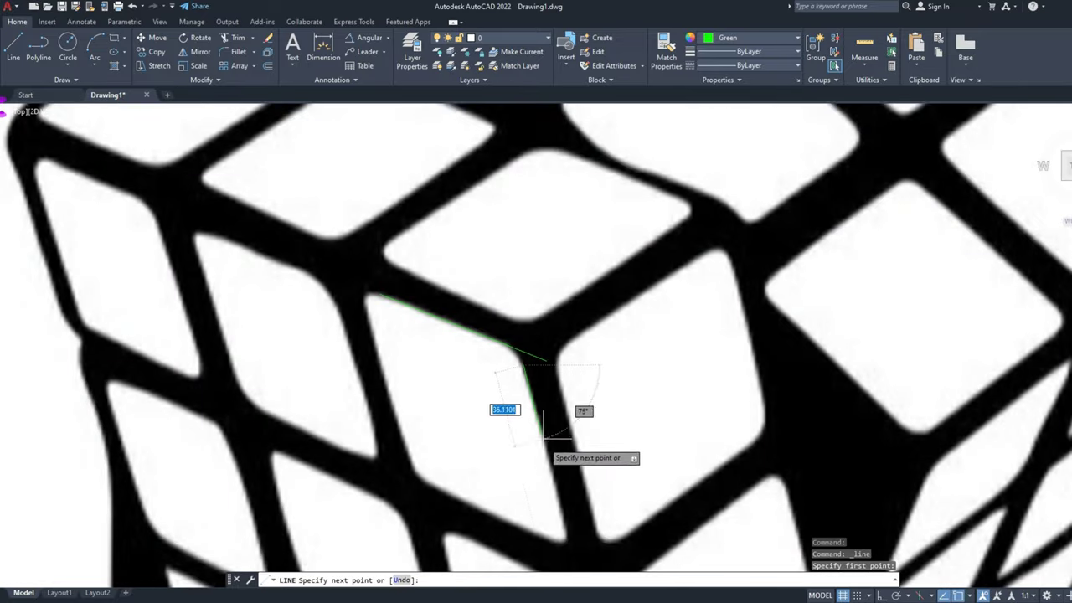
click(574, 563)
key(Return)
Step: Try extending the short tracing line to meet the other line
click(255, 37)
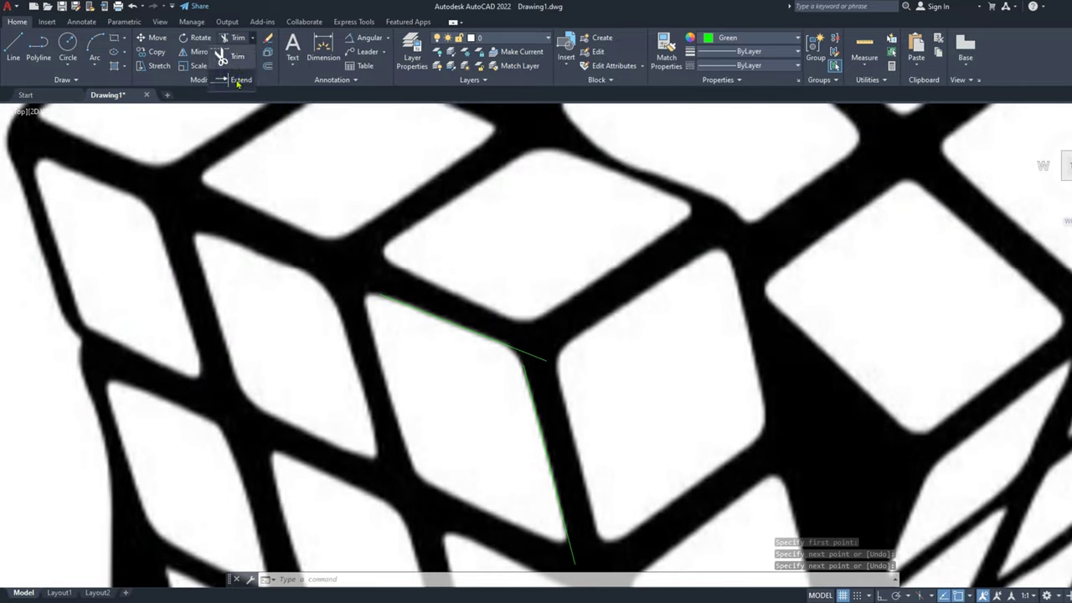
click(243, 52)
scroll(537, 381, up, 1)
scroll(536, 381, up, 1)
click(533, 382)
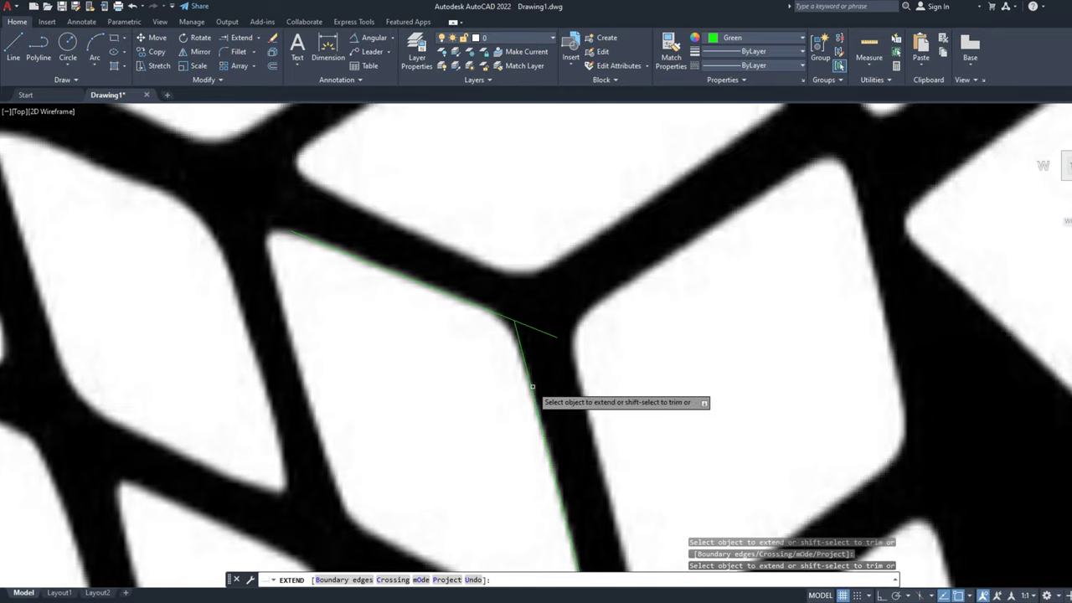
scroll(538, 380, down, 2)
key(Escape)
Step: Select both tracing lines and start moving them, then cancel
drag(541, 355, 426, 224)
text(m)
key(Return)
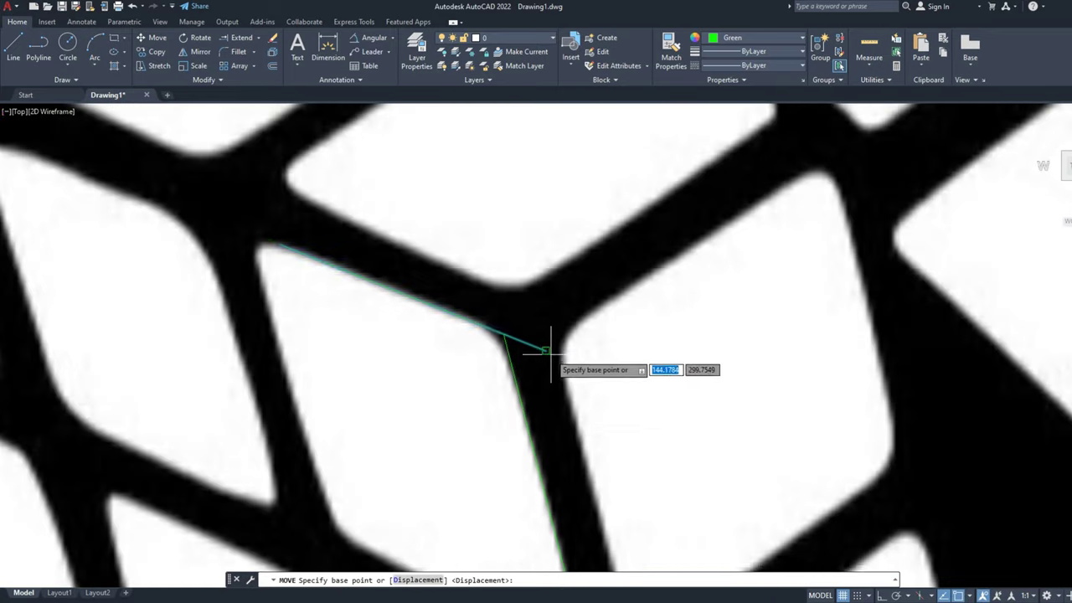
scroll(556, 341, up, 2)
click(504, 334)
key(Escape)
Step: Copy the two tracing lines from their shared corner to the opposite side
text(co)
key(Return)
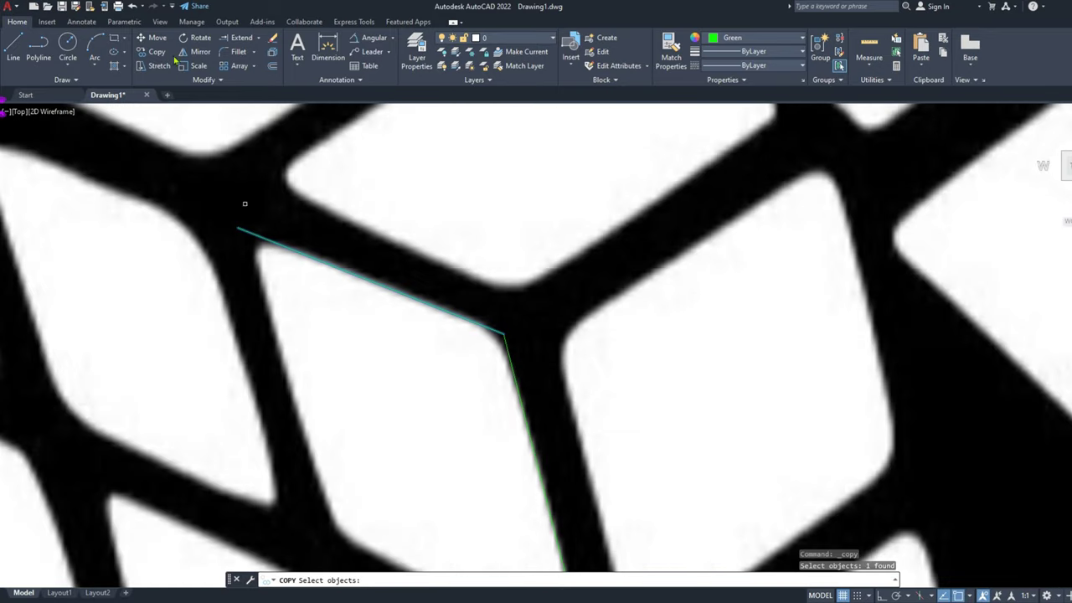
key(Return)
click(502, 334)
scroll(550, 455, down, 3)
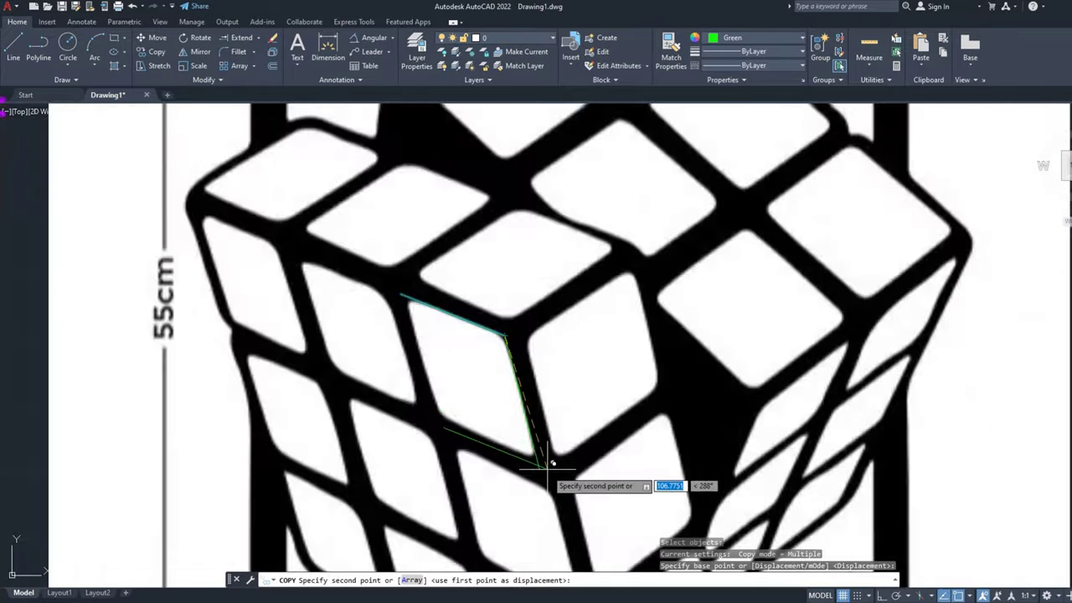
scroll(531, 457, up, 2)
right_click(530, 471)
click(560, 307)
Step: Copy an edge line onto the tile's left side
key(Return)
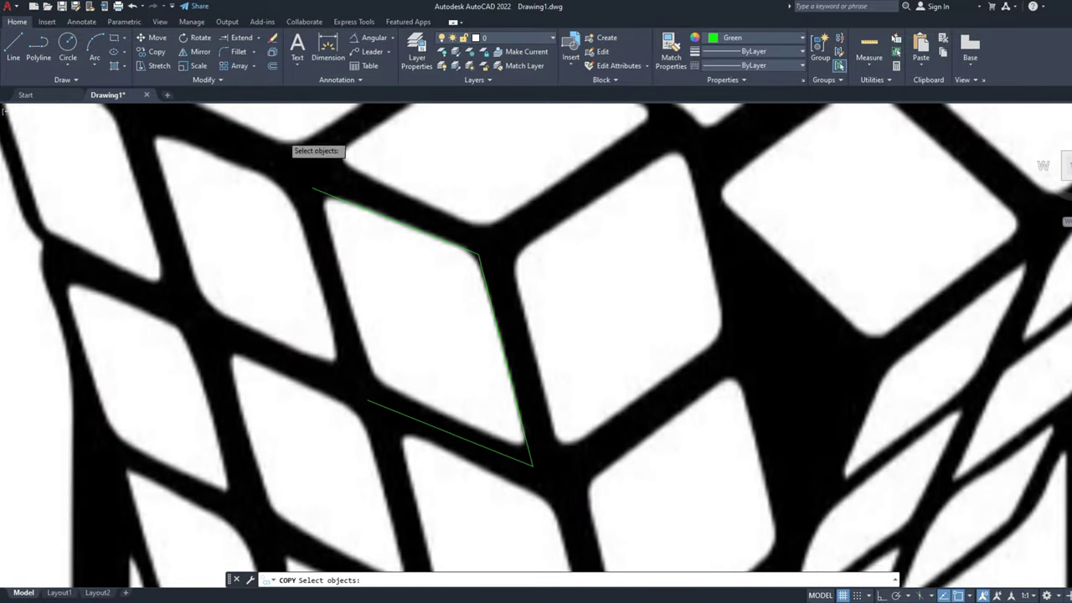
key(Return)
click(533, 466)
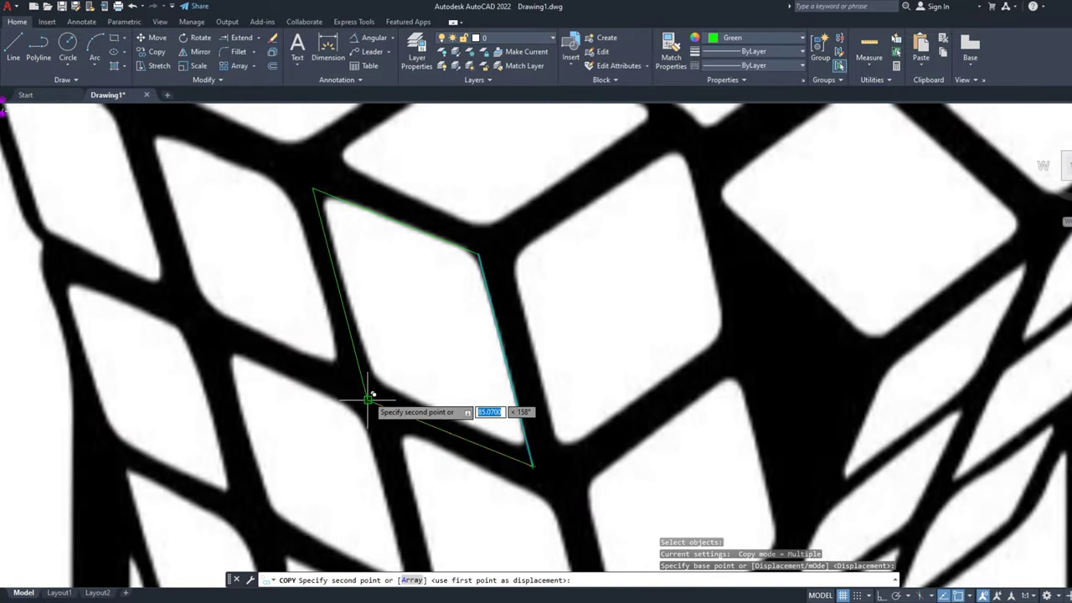
click(369, 368)
key(Return)
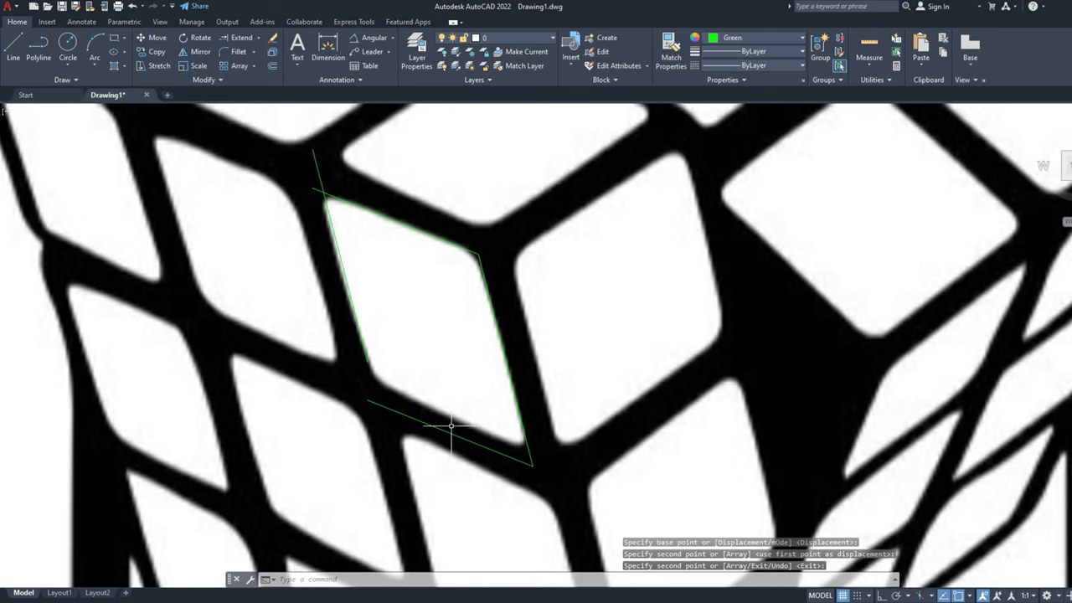
Step: Move the copied edge so its endpoint snaps onto the tile's corner
click(450, 429)
text(m)
key(Return)
click(533, 465)
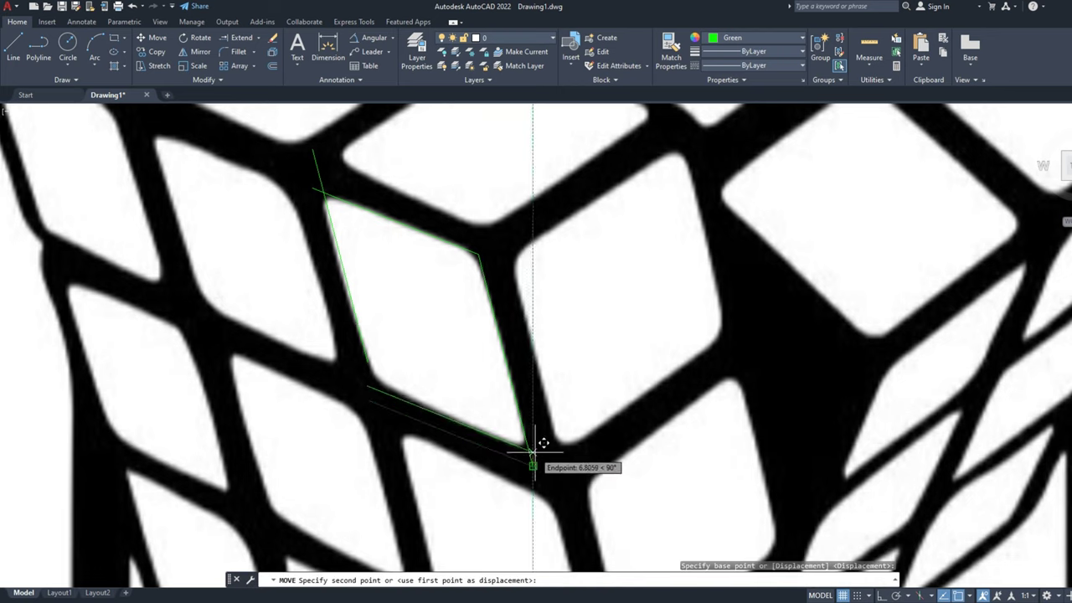
click(529, 448)
Step: Abandon trimming and window-select the four outline lines of the tile
click(242, 38)
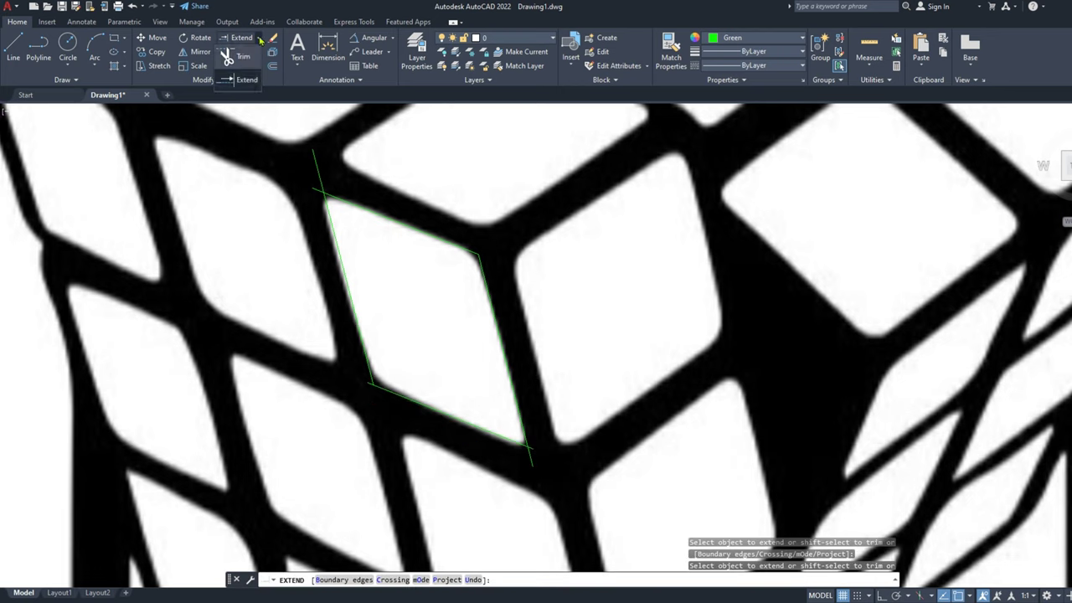
scroll(366, 377, up, 2)
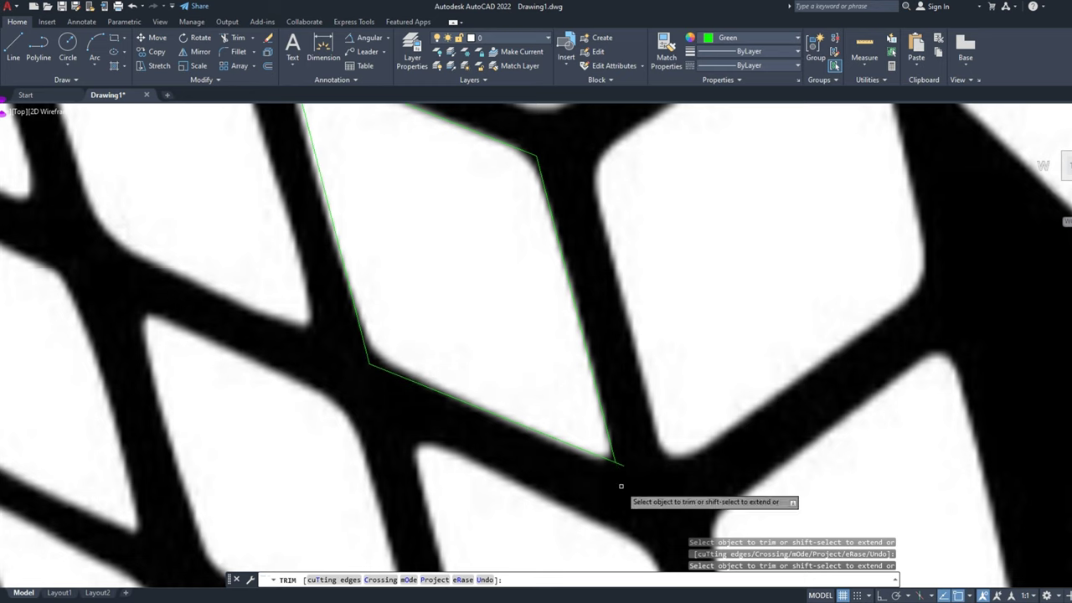
scroll(618, 497, down, 2)
key(Escape)
click(606, 209)
click(393, 486)
Step: Join the four traced lines into one closed rhombus polyline
click(205, 79)
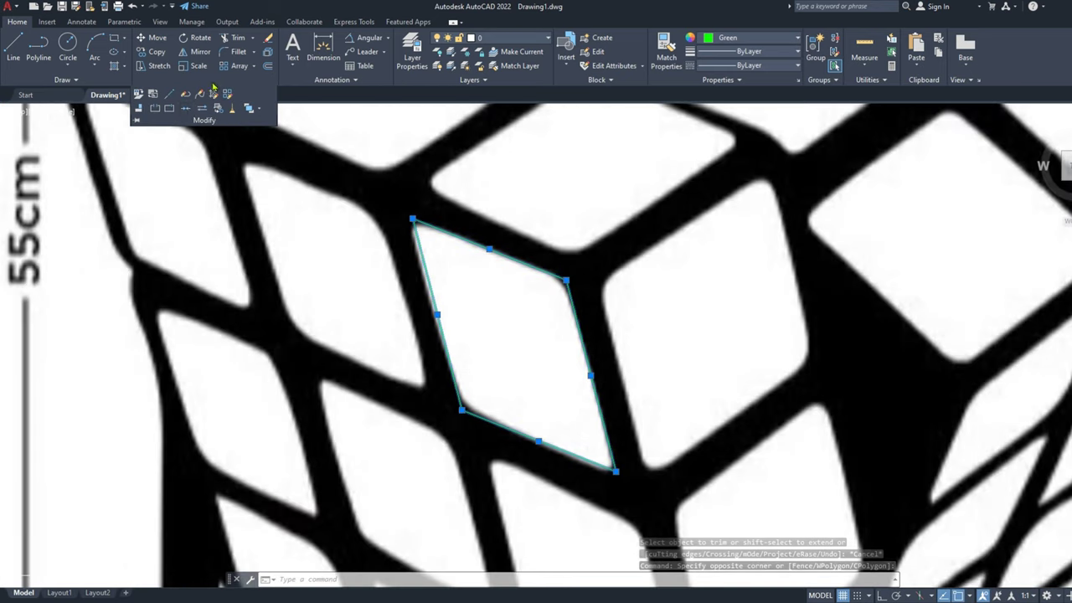
click(266, 105)
click(267, 99)
Step: Offset the rhombus outward to create a larger outer outline
click(267, 51)
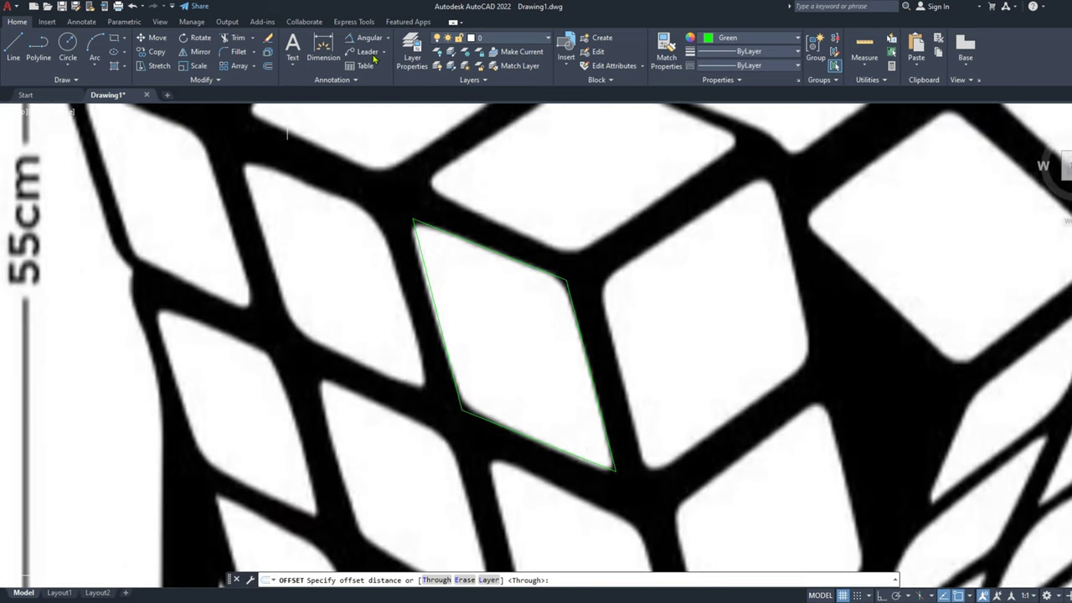
click(540, 237)
click(527, 259)
click(524, 253)
key(Escape)
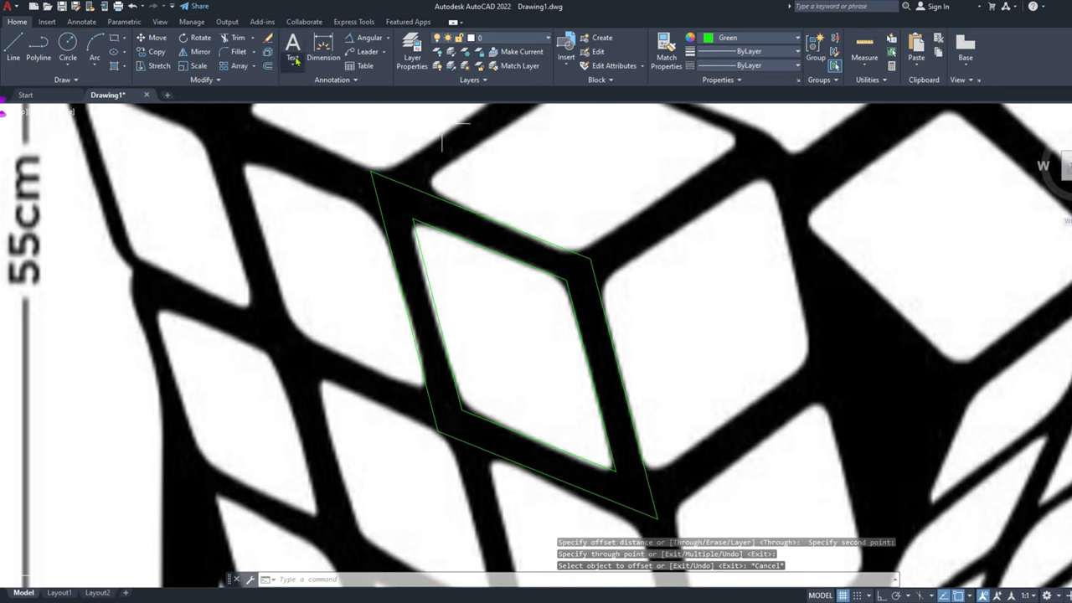
Step: Fillet one inner rhombus corner with radius 3
click(233, 51)
click(481, 580)
text(3)
key(Return)
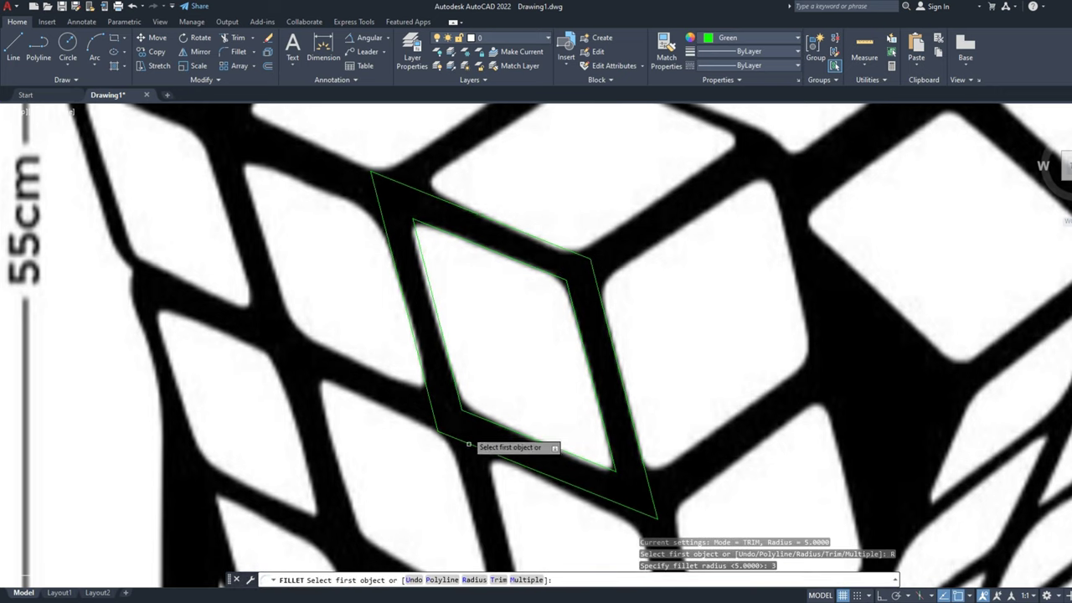
click(469, 415)
click(449, 375)
Step: Set fillet radius to 5 in Multiple mode and round the bottom-left inner corner
key(Return)
click(474, 580)
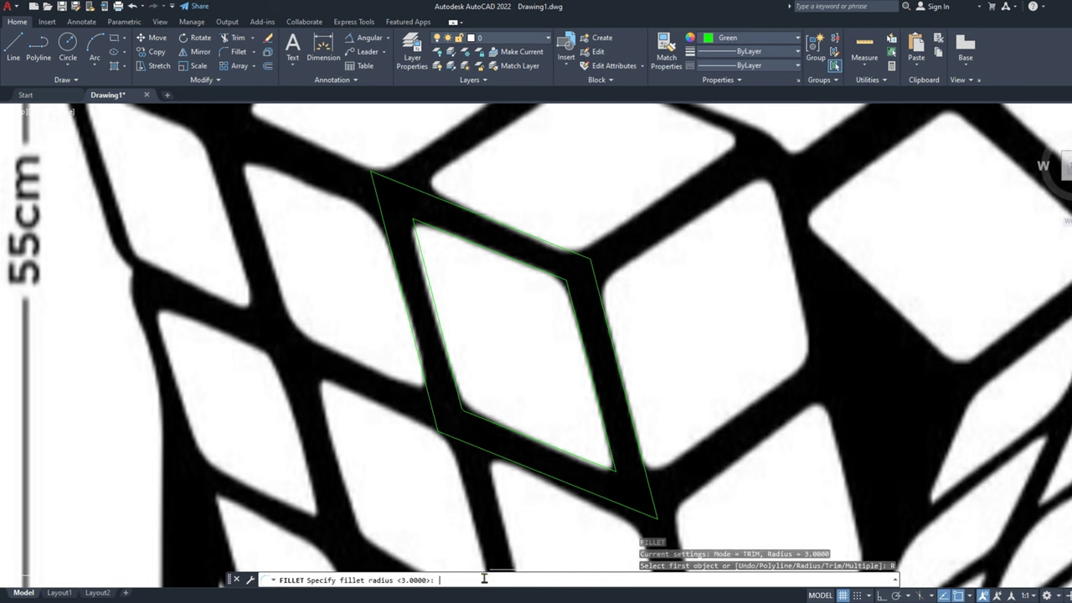
text(5)
key(Return)
click(526, 580)
scroll(452, 402, up, 3)
click(477, 416)
click(467, 385)
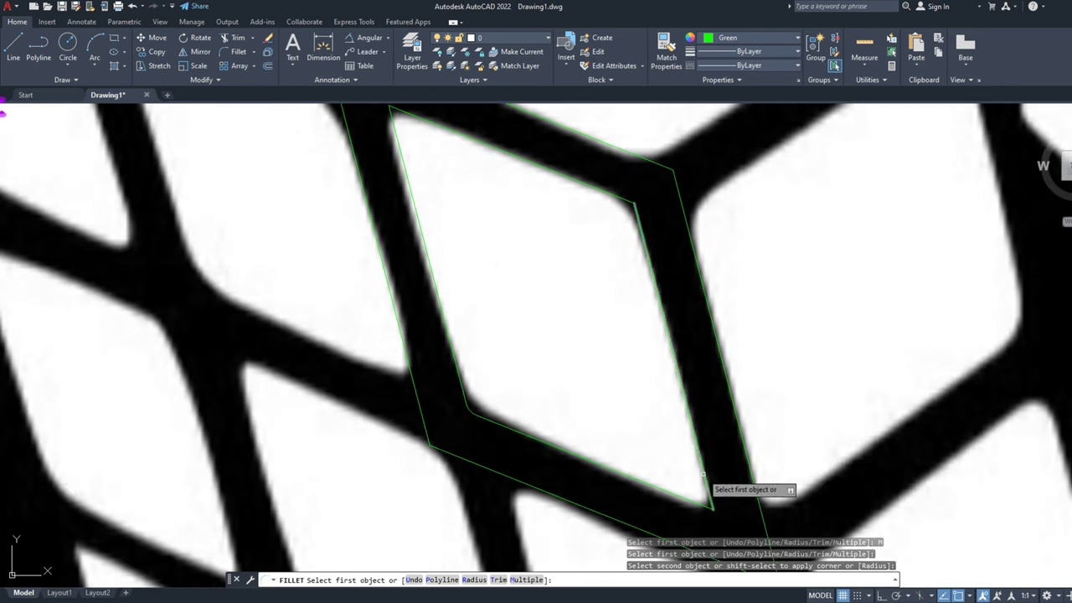
Step: Round the bottom-right, top-right and top-left inner corners at radius 5
click(702, 470)
click(691, 498)
click(601, 189)
click(642, 227)
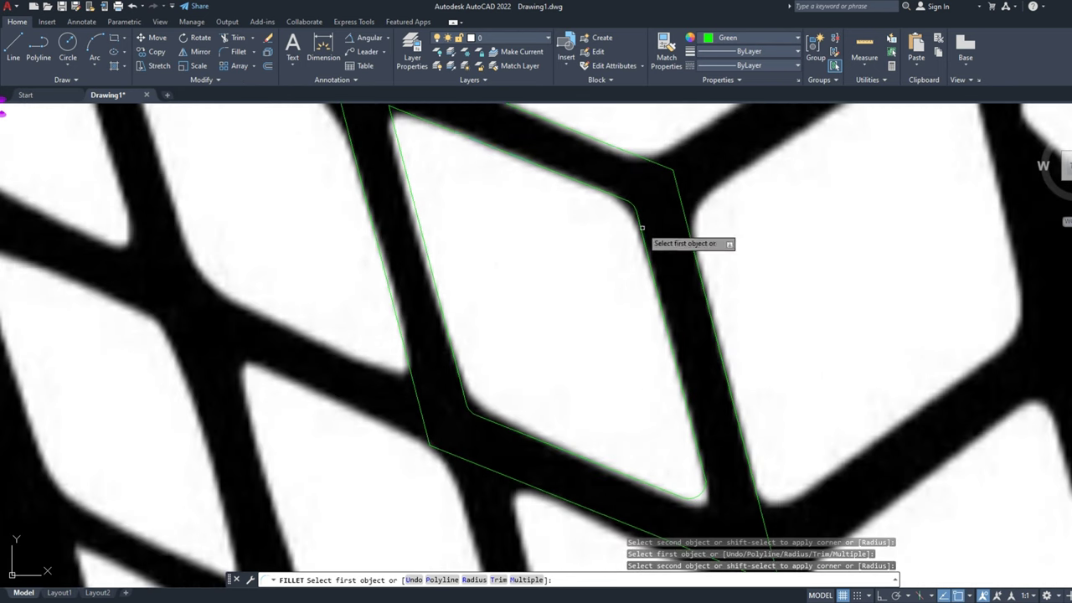
click(392, 161)
click(405, 126)
key(Escape)
scroll(440, 286, down, 5)
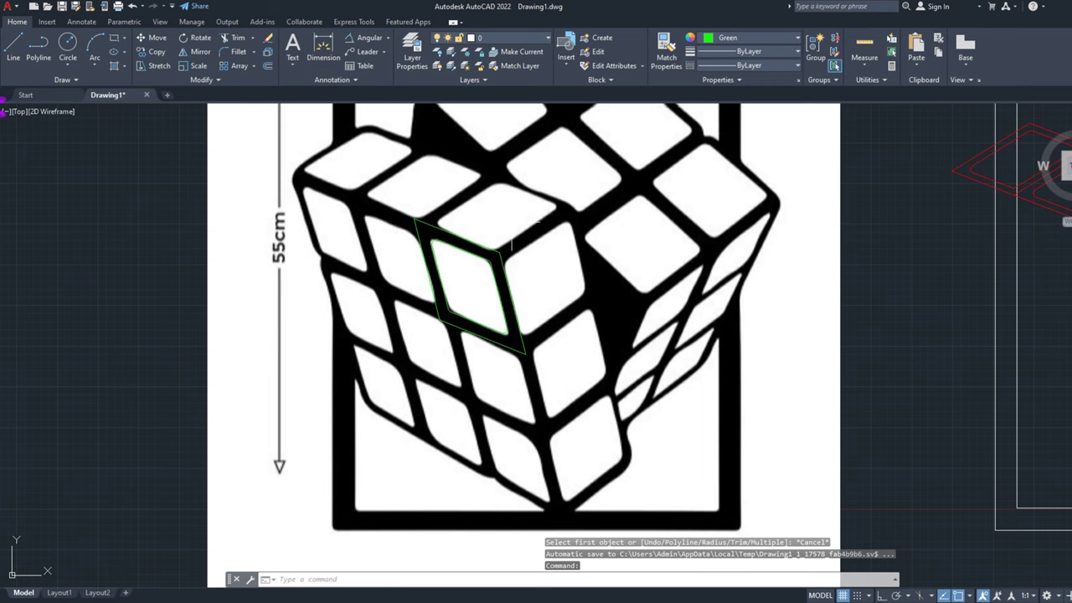
Step: Copy both rhombus outlines and snap the copy against the red cube face's left edge
click(508, 220)
click(434, 273)
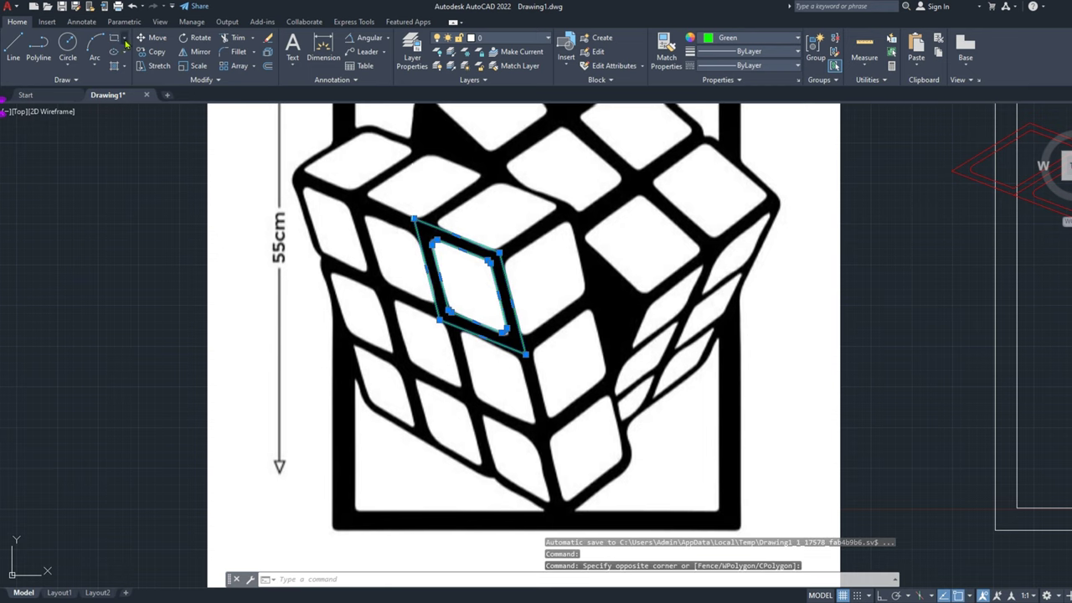
click(157, 51)
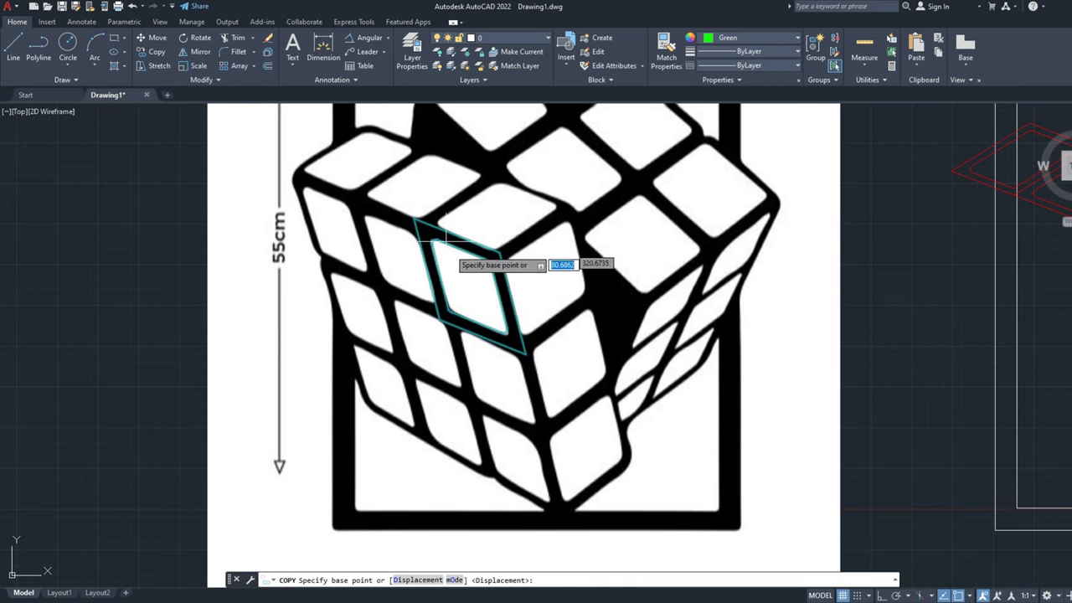
click(499, 253)
scroll(495, 255, down, 5)
scroll(737, 239, up, 3)
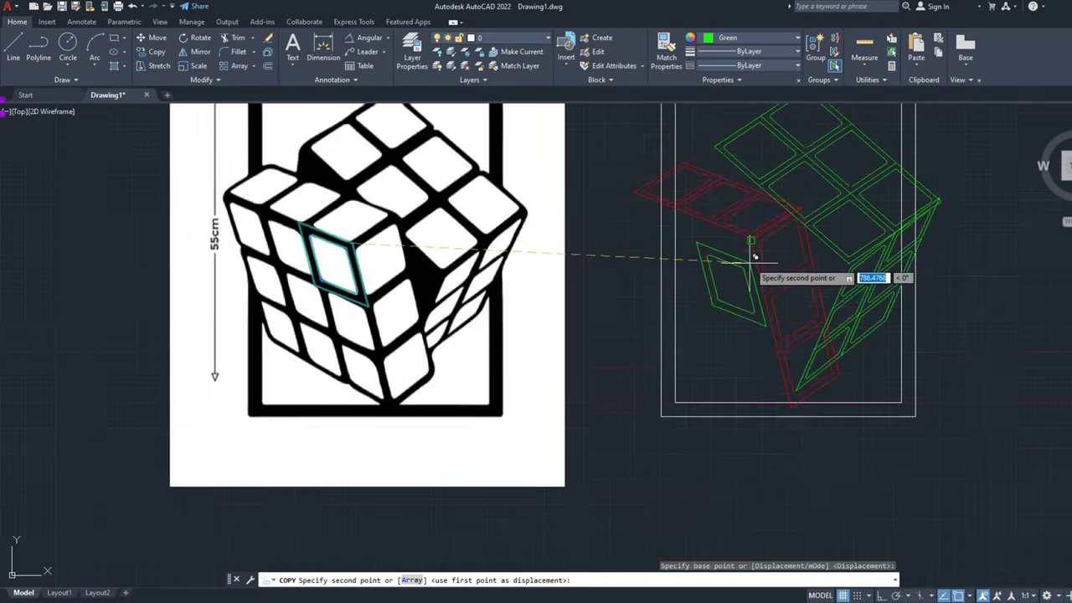
scroll(752, 240, up, 2)
scroll(754, 219, down, 3)
scroll(717, 227, up, 6)
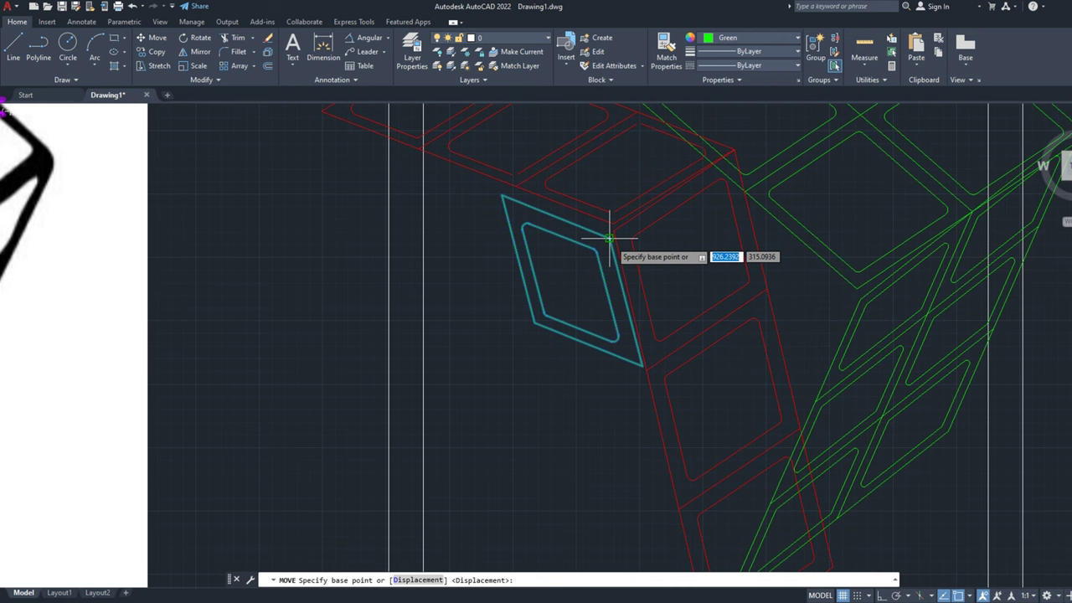
click(609, 239)
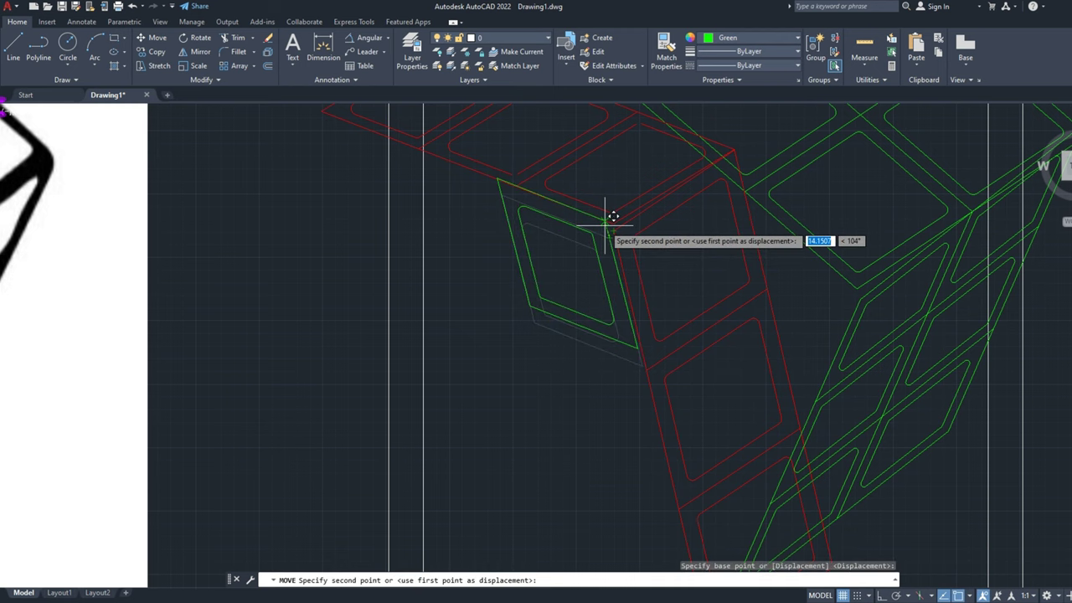
click(605, 225)
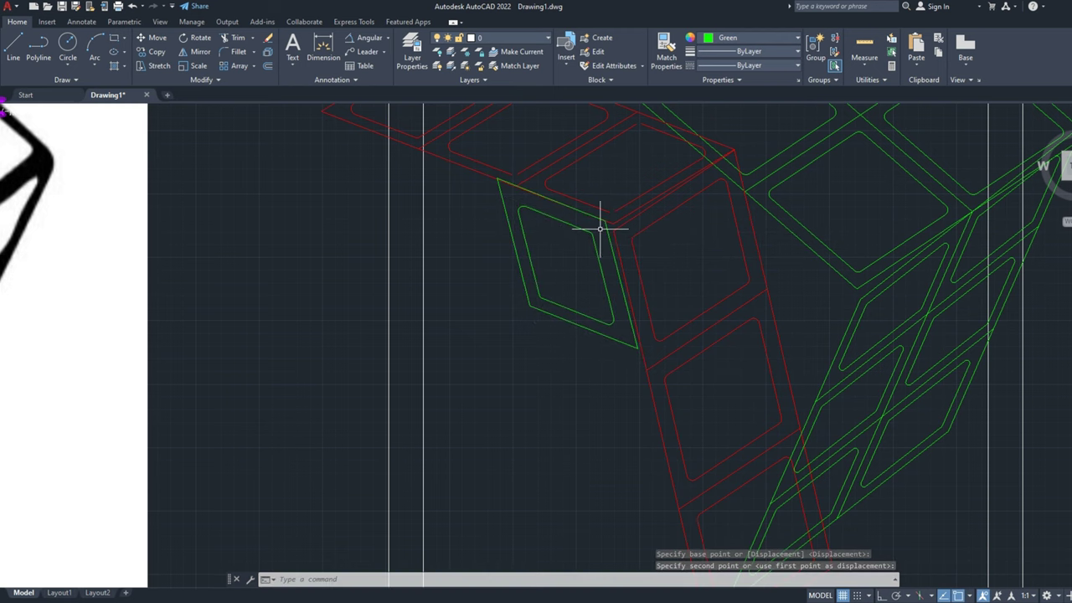
scroll(550, 282, up, 2)
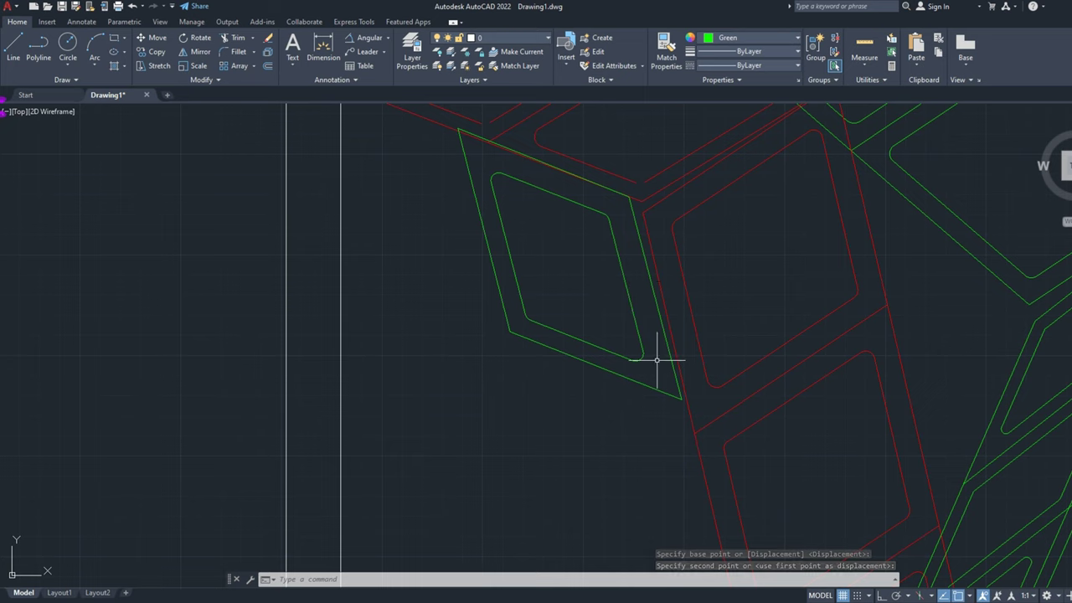
Step: Drag the outer rhombus's bottom-right and top grips onto the red outline intersections
click(642, 383)
click(641, 386)
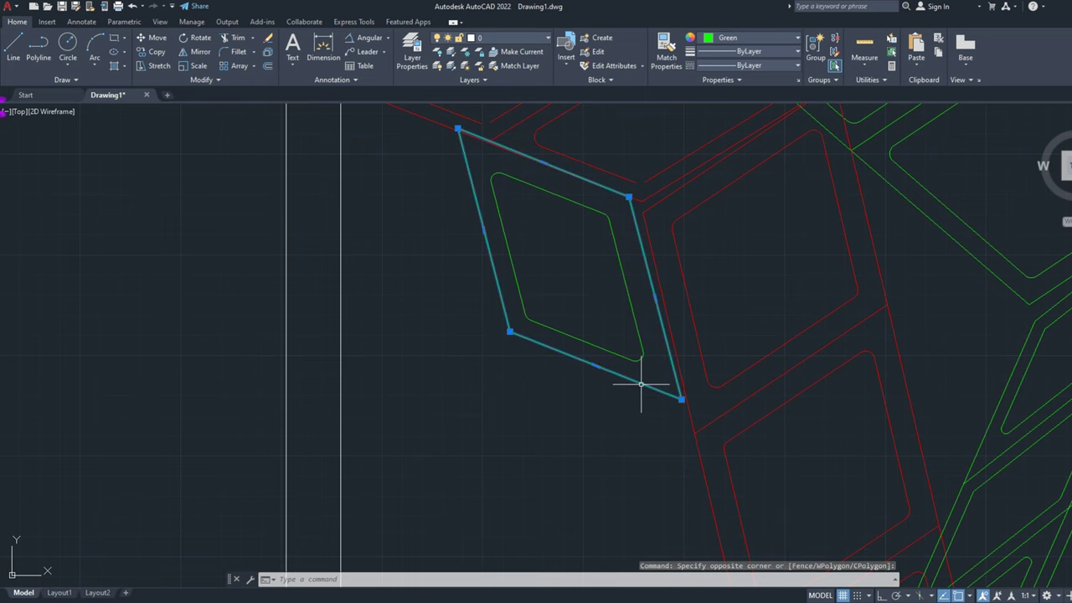
click(681, 399)
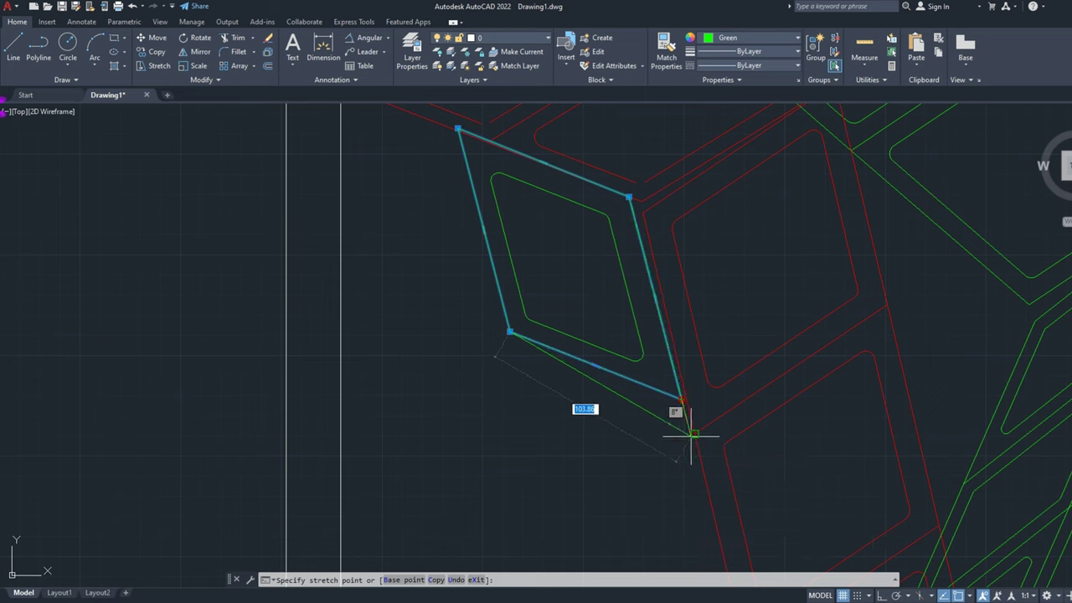
click(695, 433)
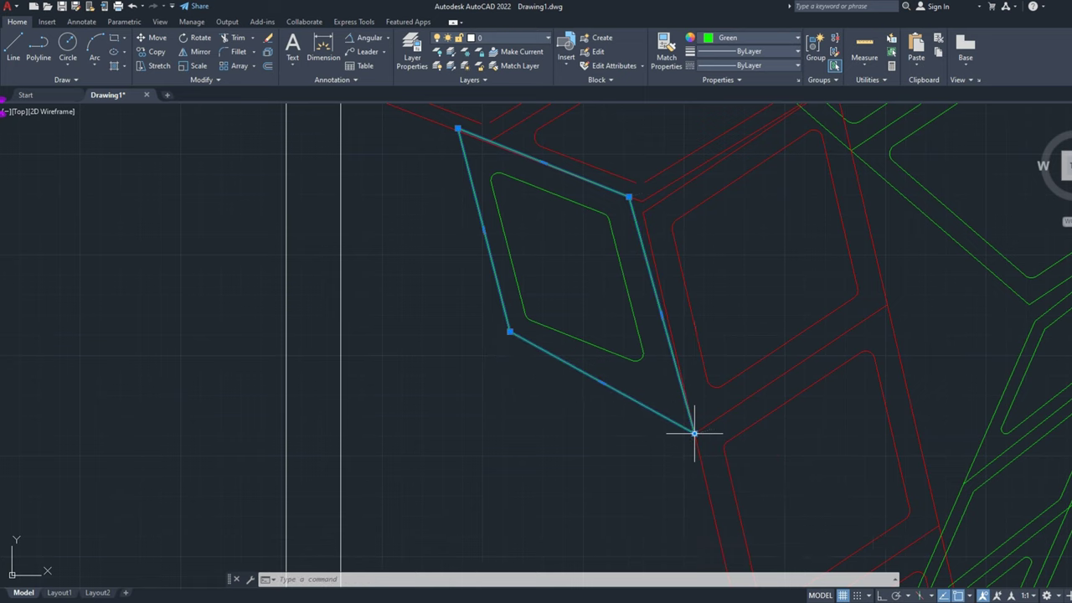
click(510, 333)
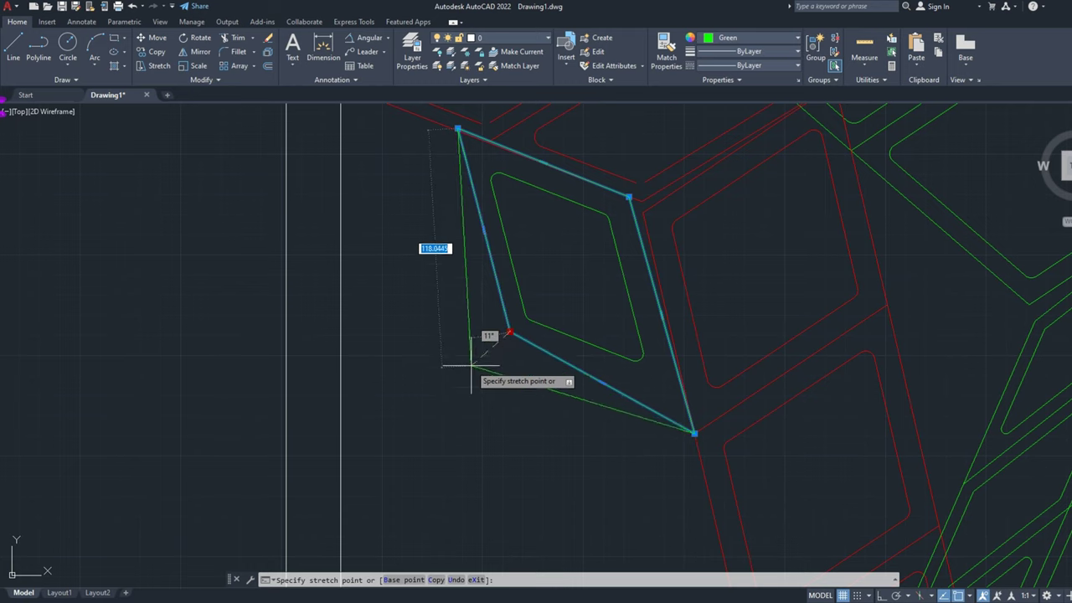
key(Escape)
key(Escape)
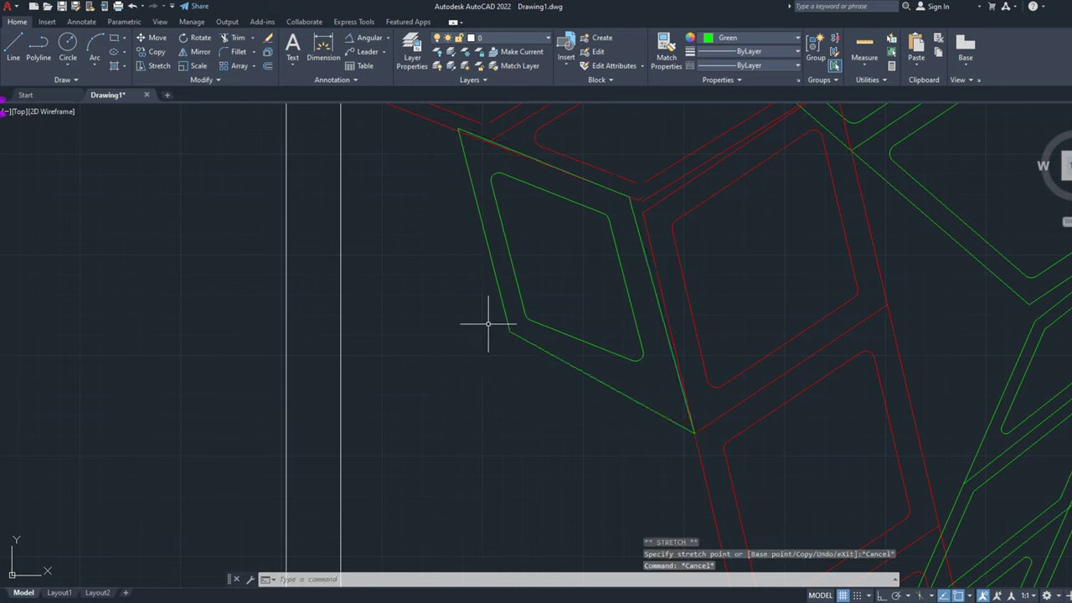
click(459, 129)
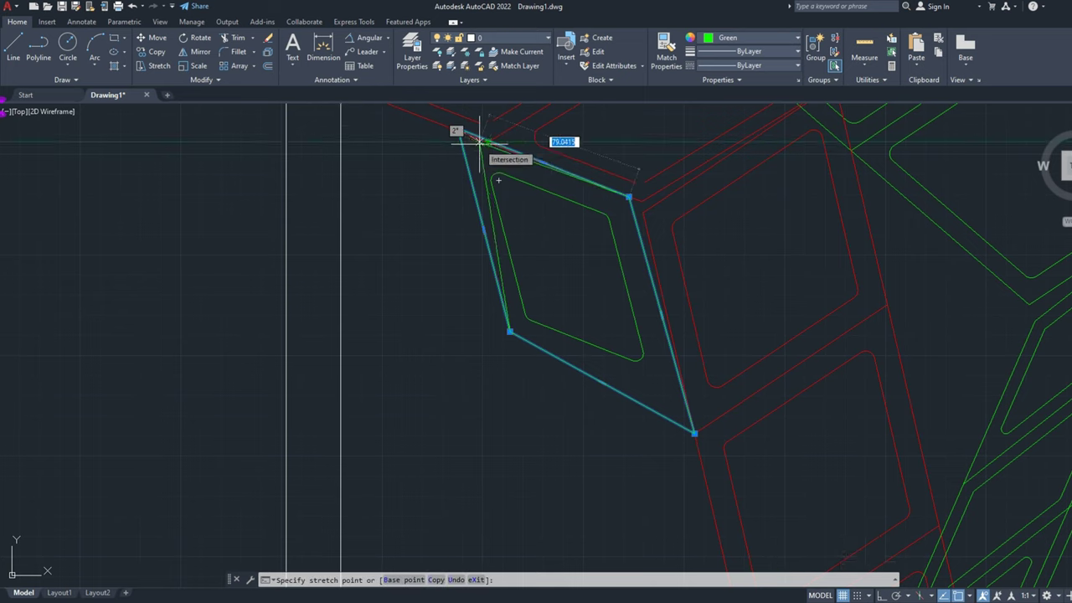
click(489, 142)
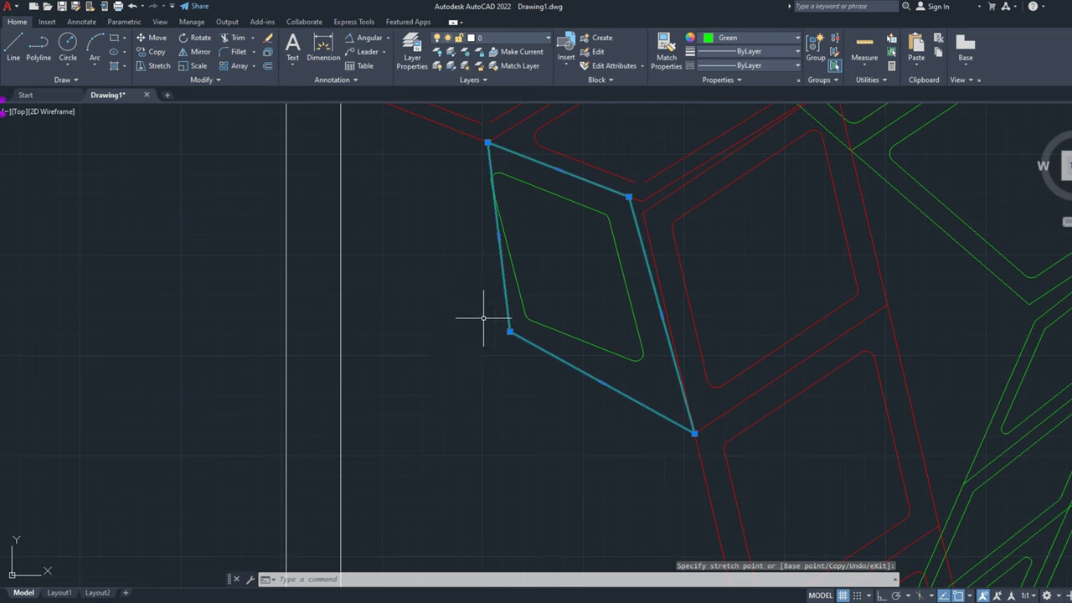
key(Escape)
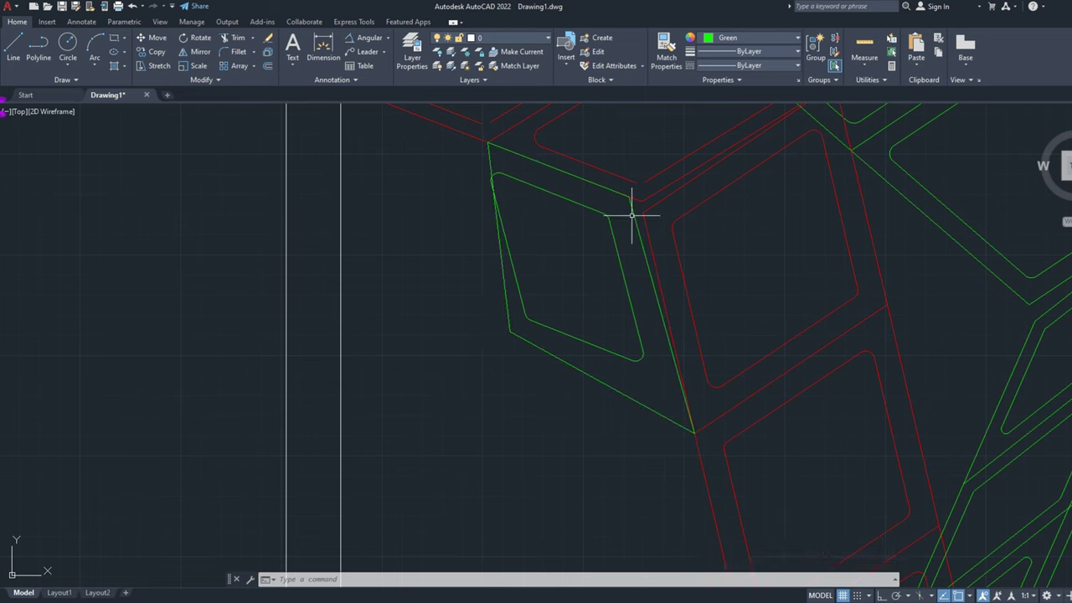
Step: Copy the rhombus's right edge to its top-left corner
click(157, 53)
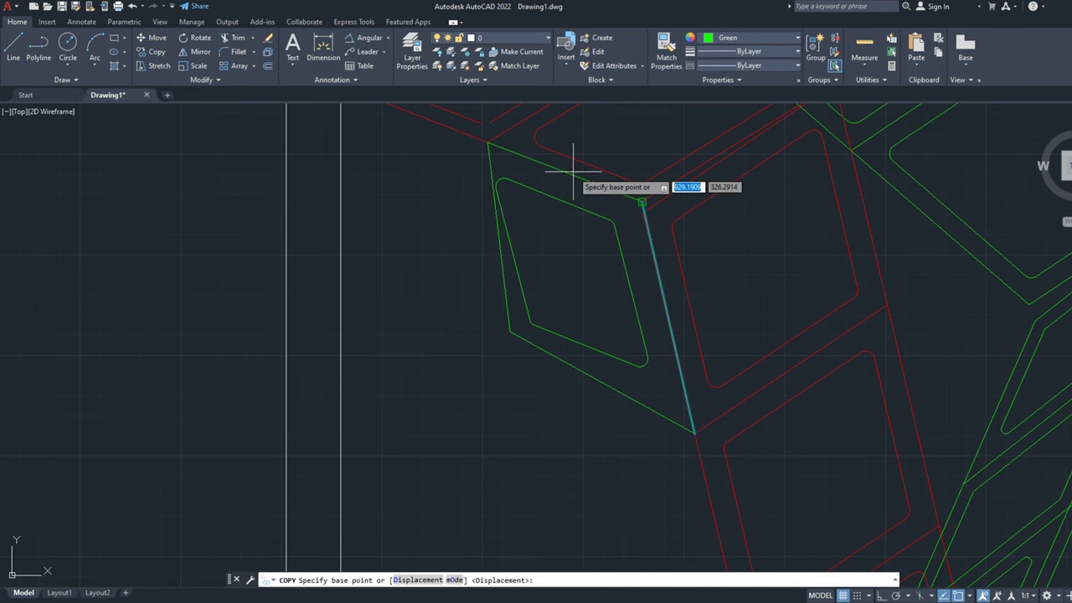
click(642, 202)
click(488, 142)
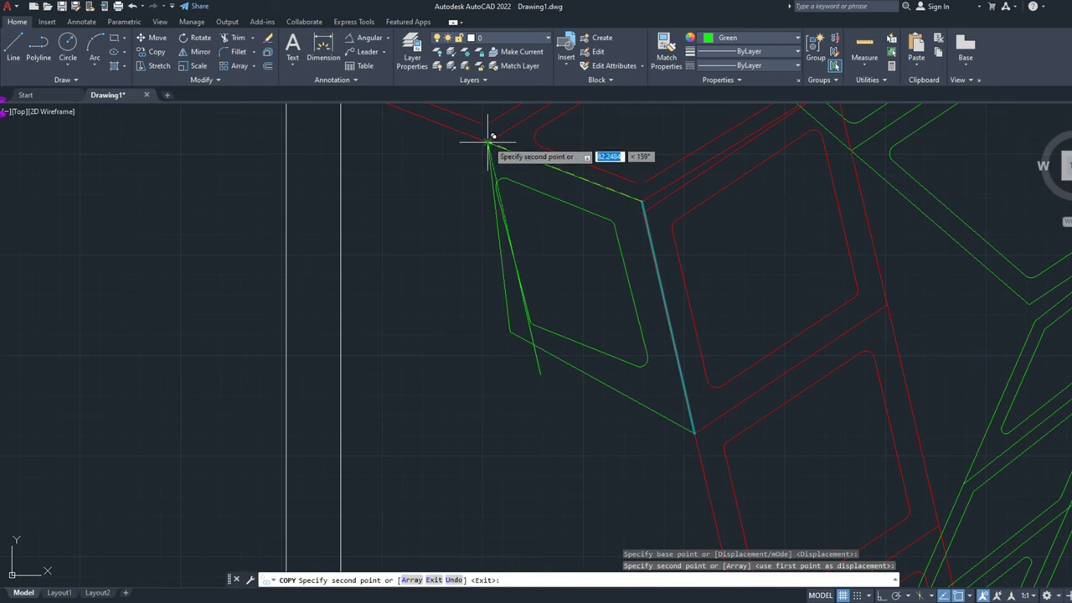
key(Escape)
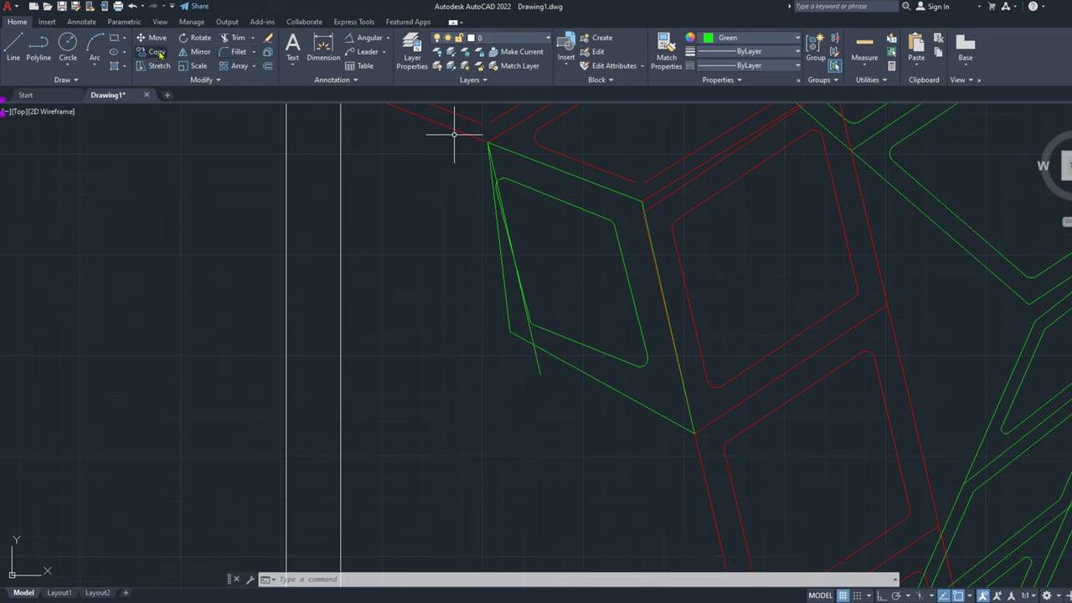
key(Return)
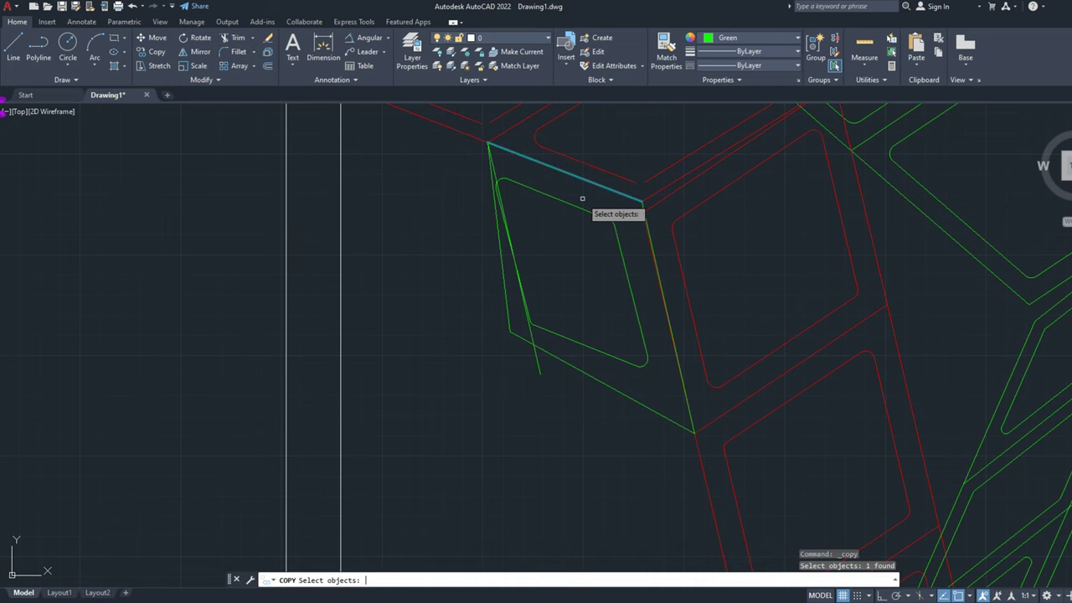
key(Return)
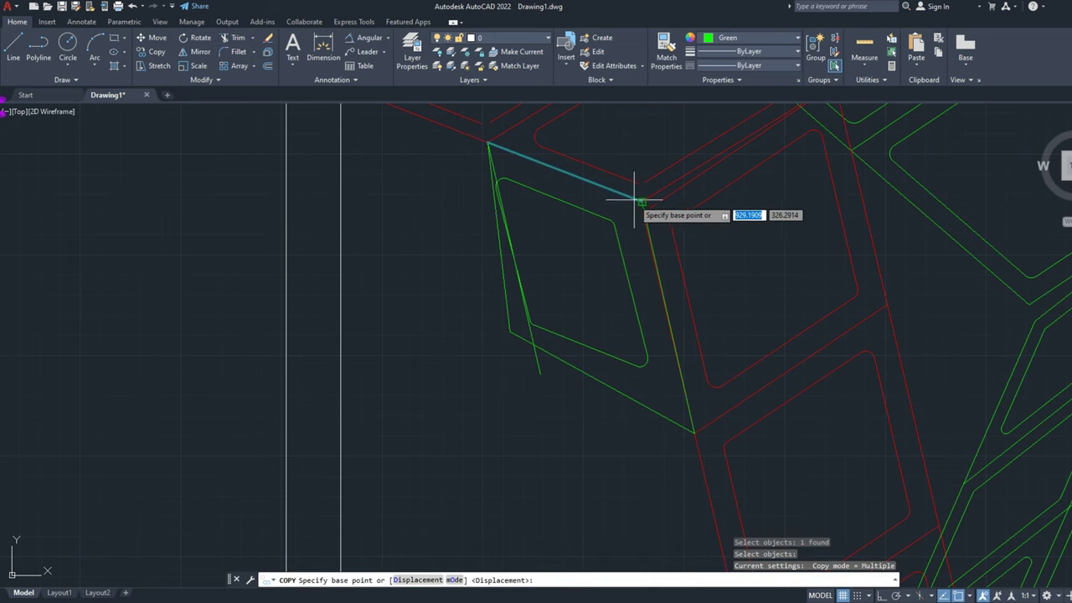
click(642, 200)
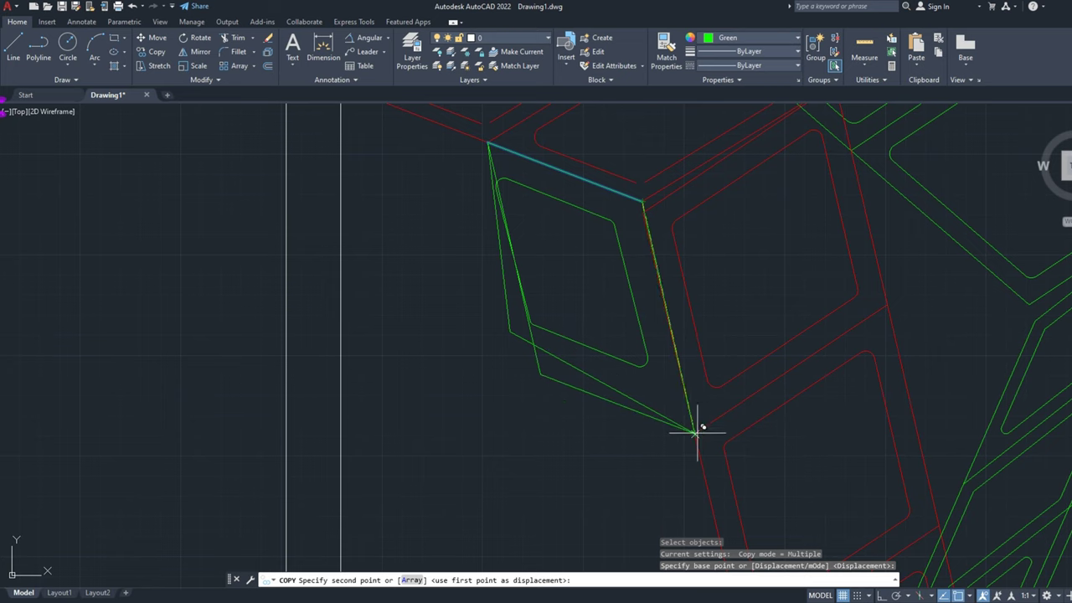
key(Escape)
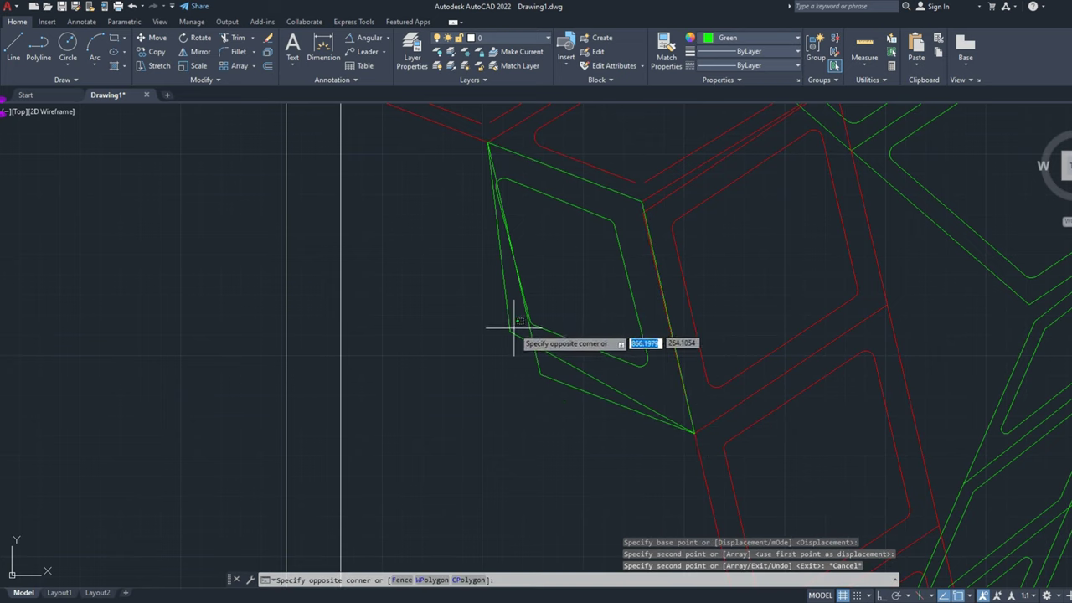
Step: Erase the two stray lines and the inner rounded shape
click(499, 348)
key(Delete)
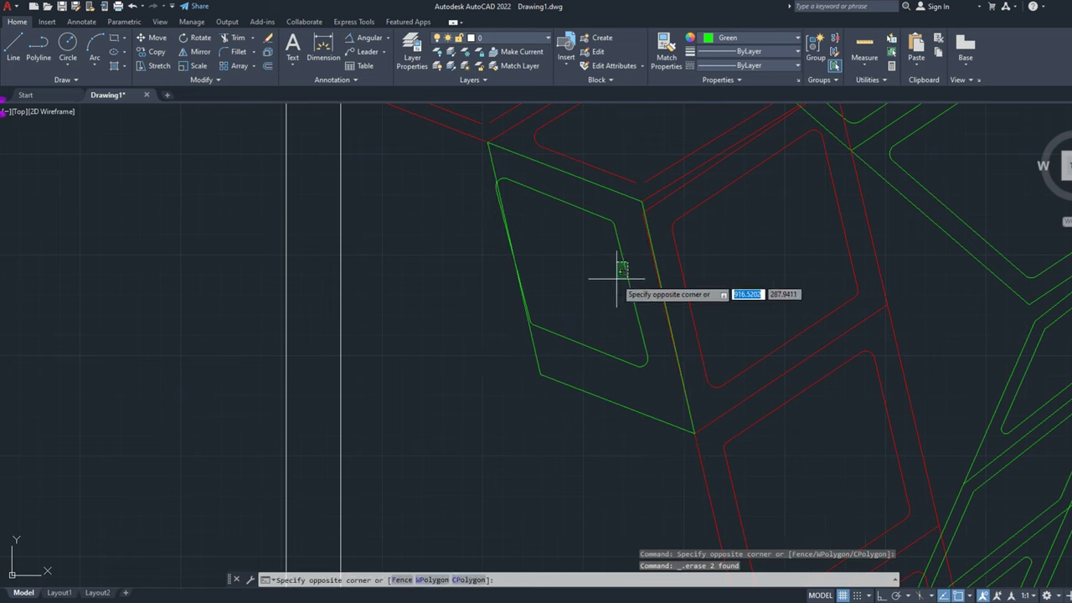
click(621, 275)
key(Delete)
Step: Join the four outer edges into one closed polyline
click(540, 378)
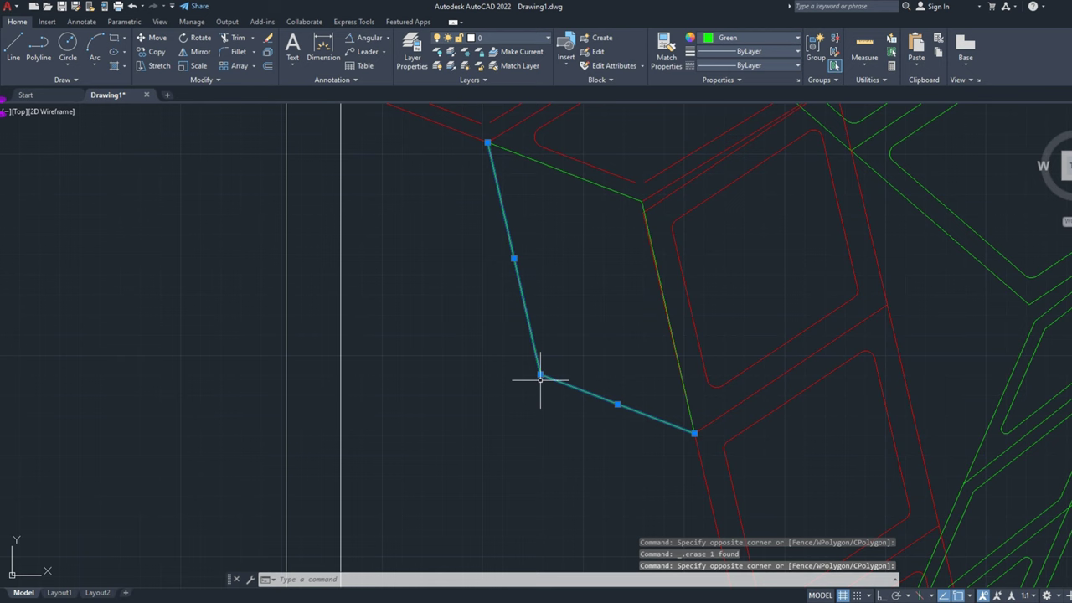
click(589, 183)
scroll(589, 183, up, 3)
click(611, 181)
scroll(559, 142, down, 3)
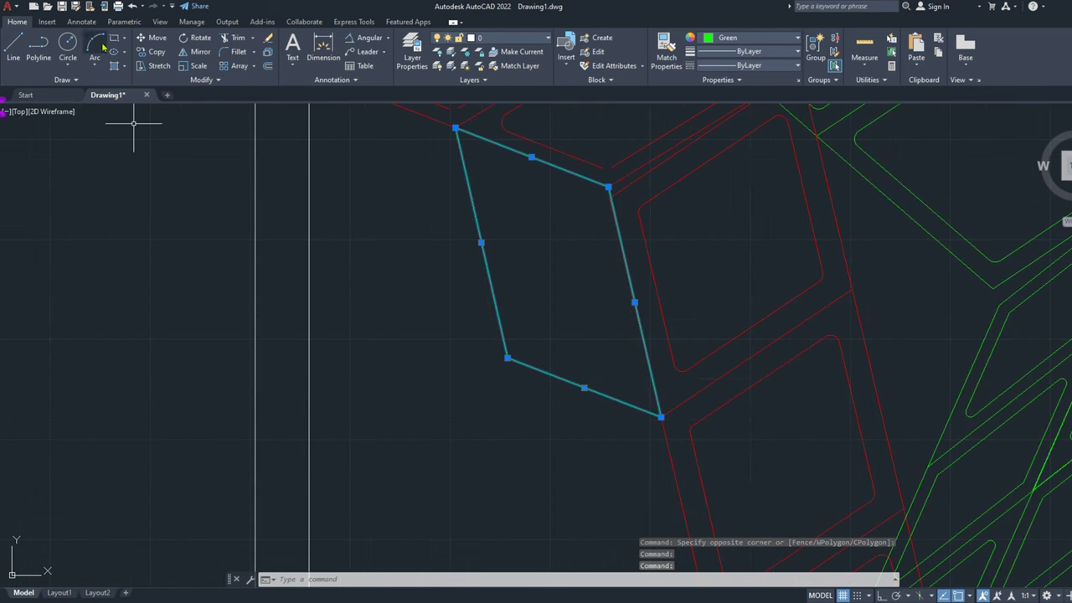
click(214, 80)
click(186, 110)
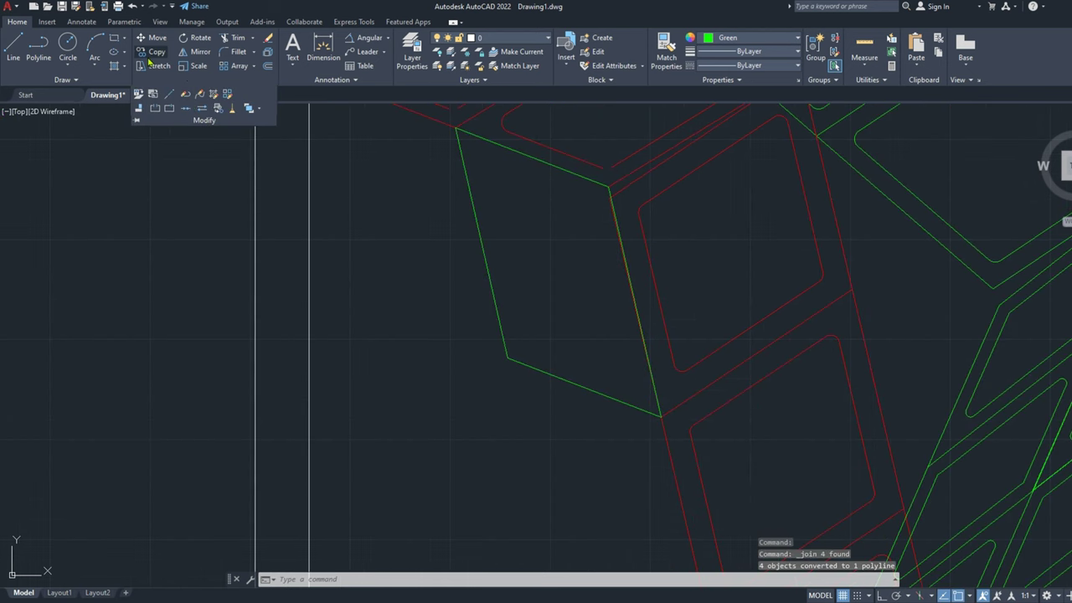
Step: Offset the green quadrilateral inward through a picked point
click(267, 67)
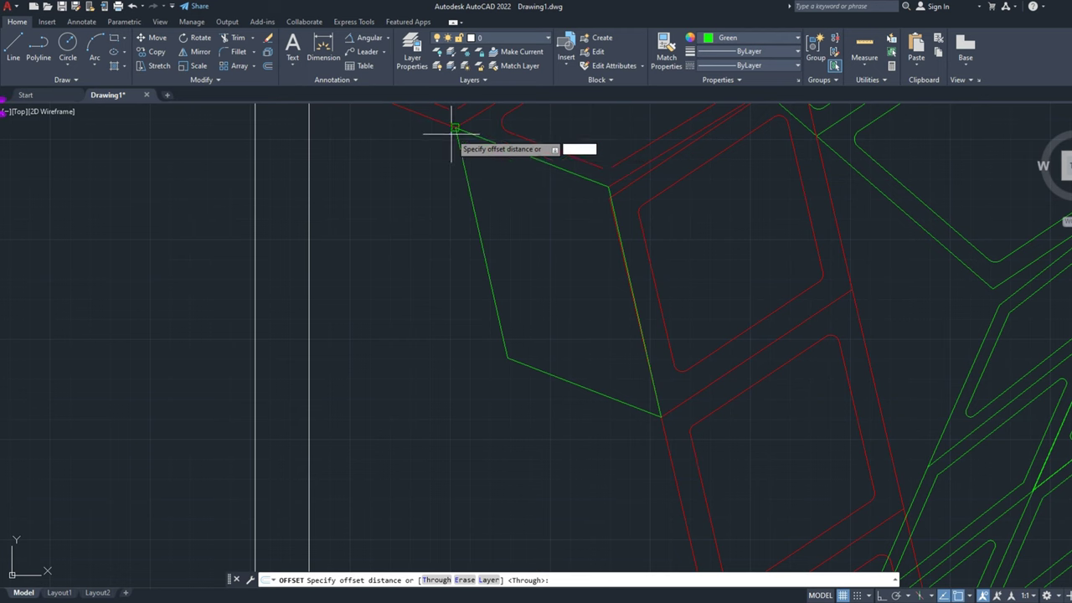
key(Return)
click(474, 224)
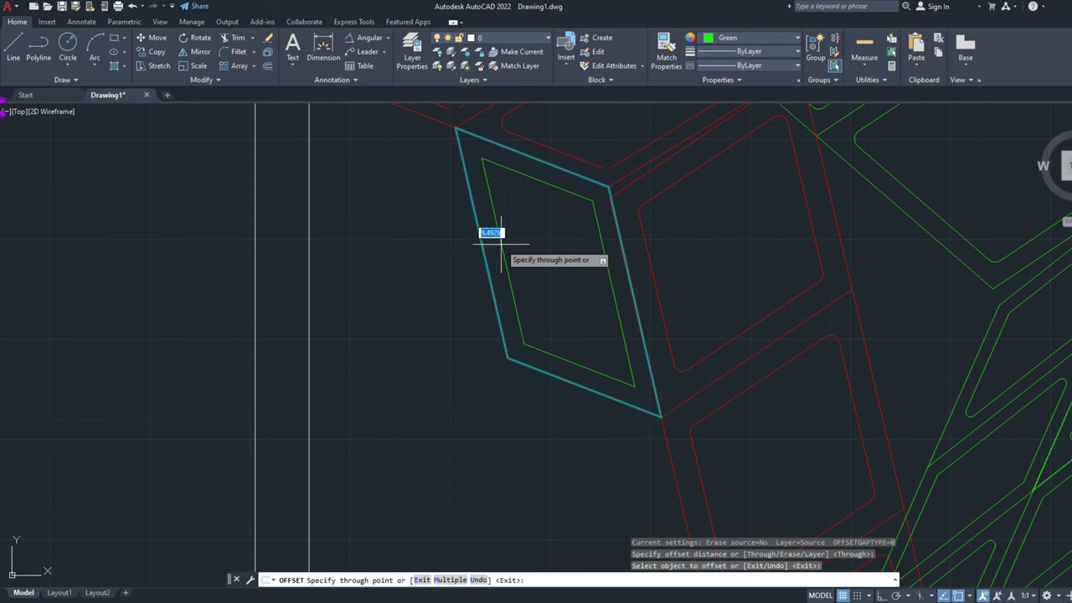
click(514, 256)
Step: Start Fillet with radius 5 in Multiple mode
click(235, 51)
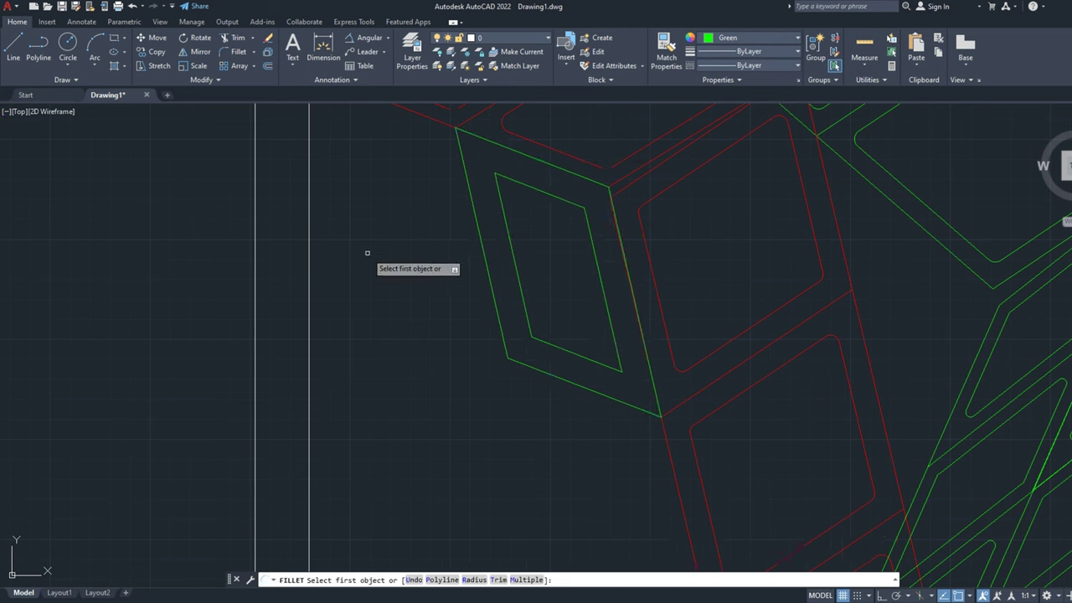
text(r)
key(Return)
text(5)
key(Return)
text(m)
key(Return)
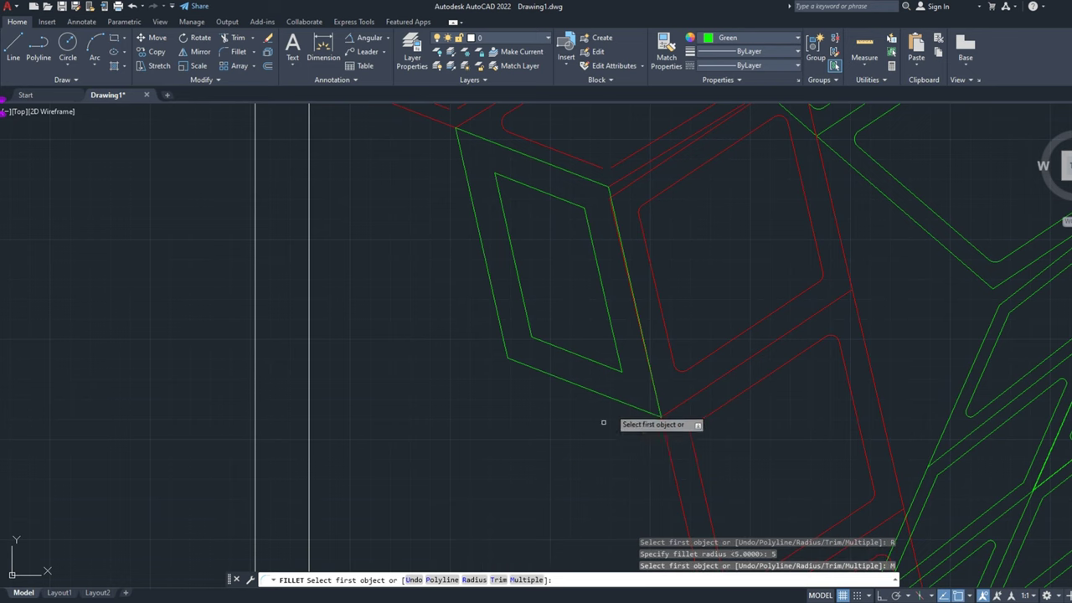
Step: Round three corners of the inner offset outline at radius 5
click(617, 347)
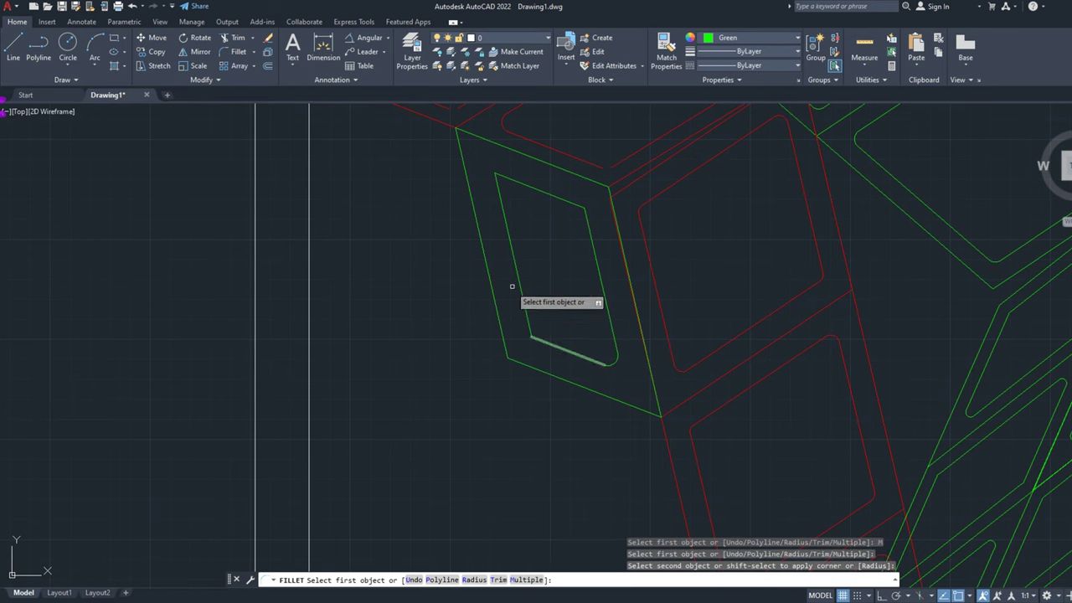
click(557, 351)
click(538, 191)
click(504, 205)
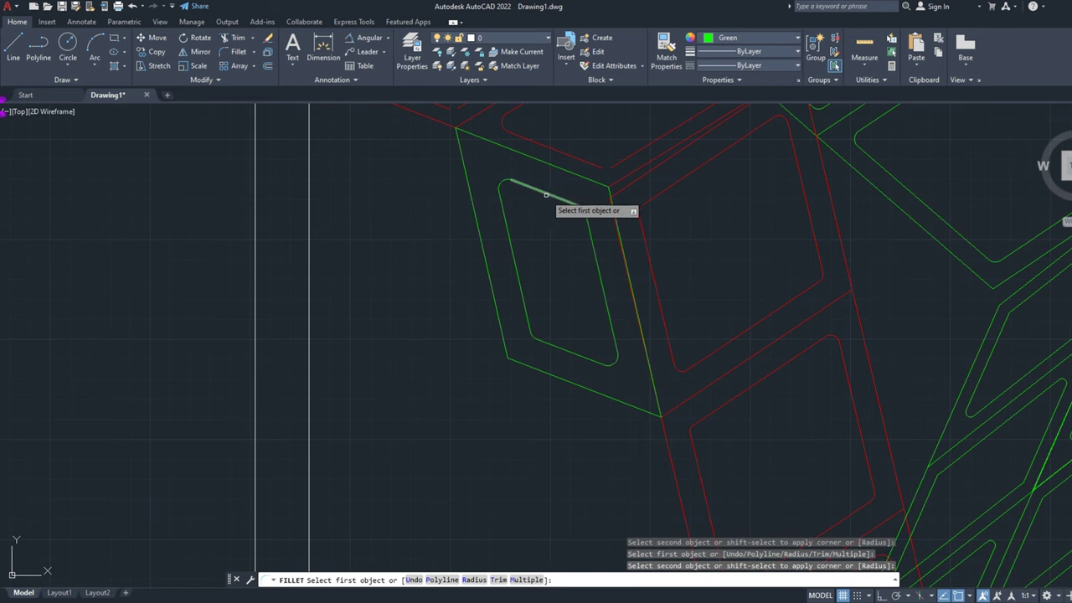
click(555, 199)
click(594, 242)
key(Escape)
scroll(616, 339, down, 2)
Step: Change both quadrilateral outlines' colour to Red
click(570, 291)
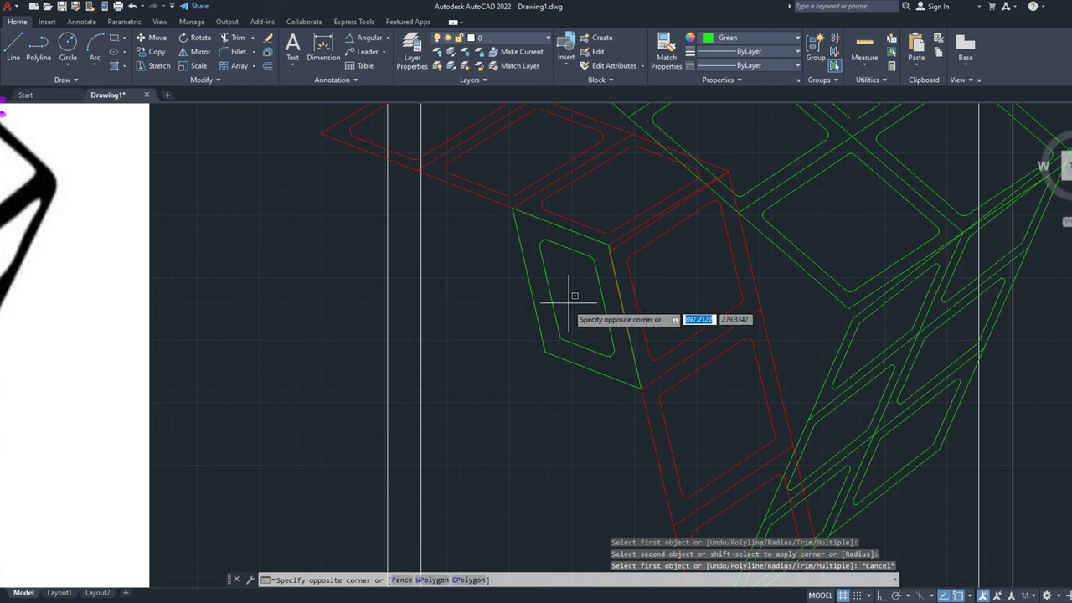
click(491, 269)
click(708, 46)
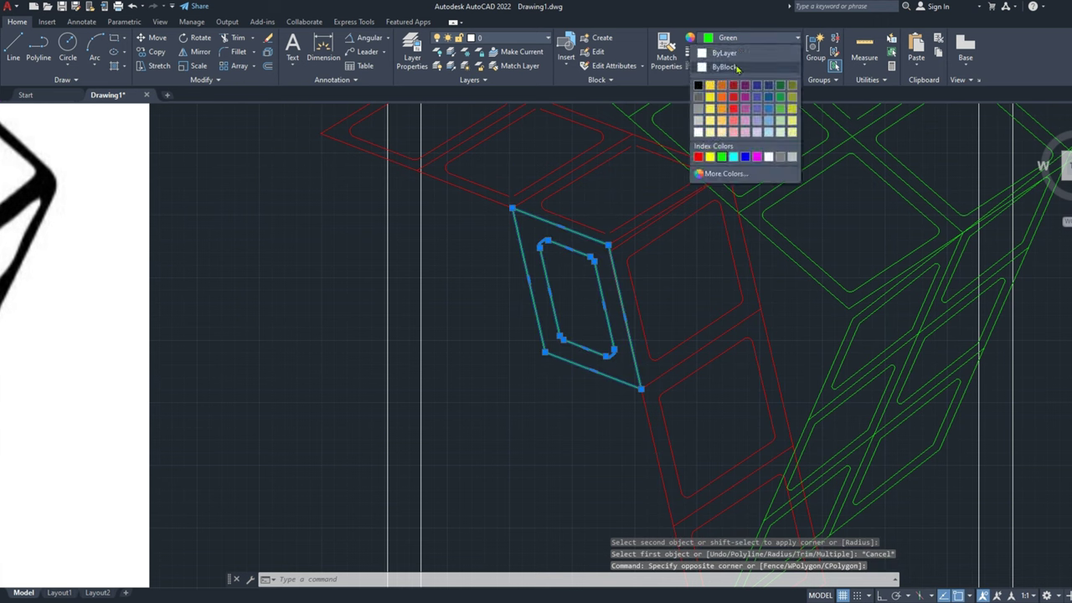
click(702, 154)
Step: Copy the red tile into the upper-left cell and two cells below, then select one tile
click(153, 53)
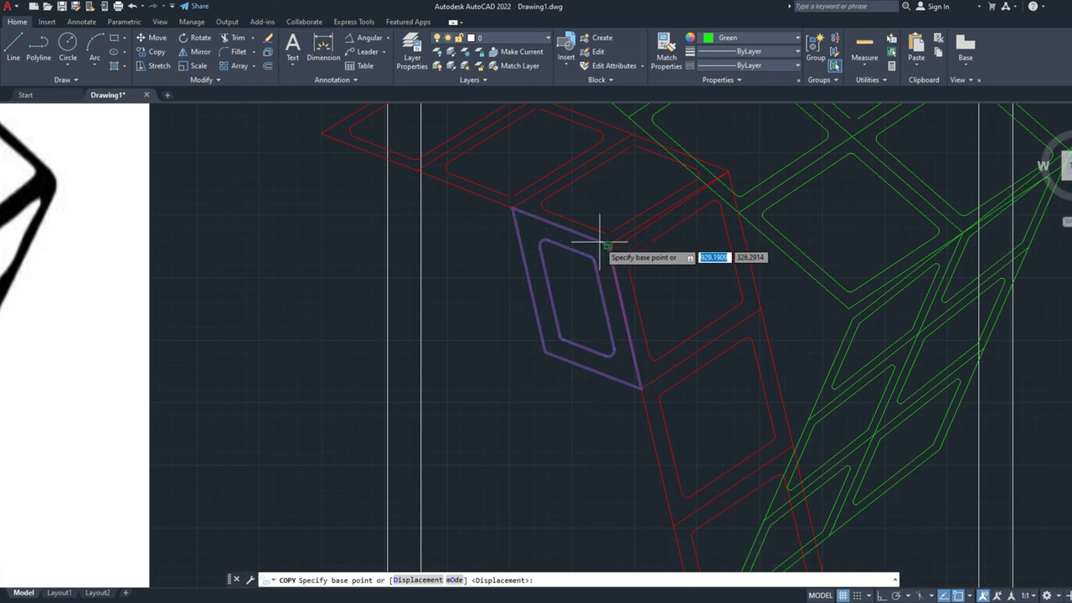
click(609, 245)
click(514, 209)
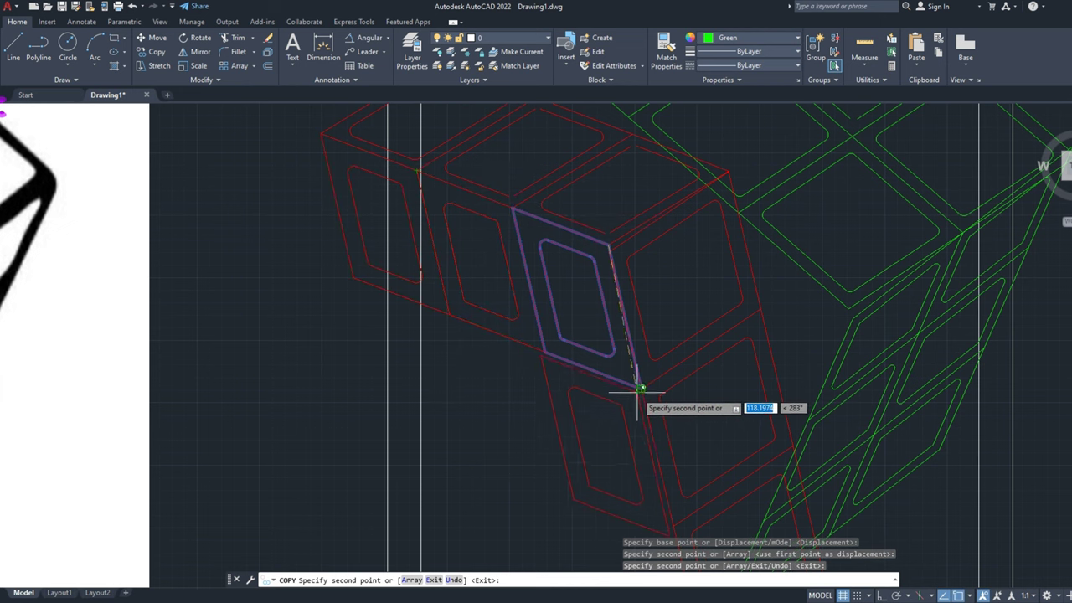
click(603, 372)
click(548, 345)
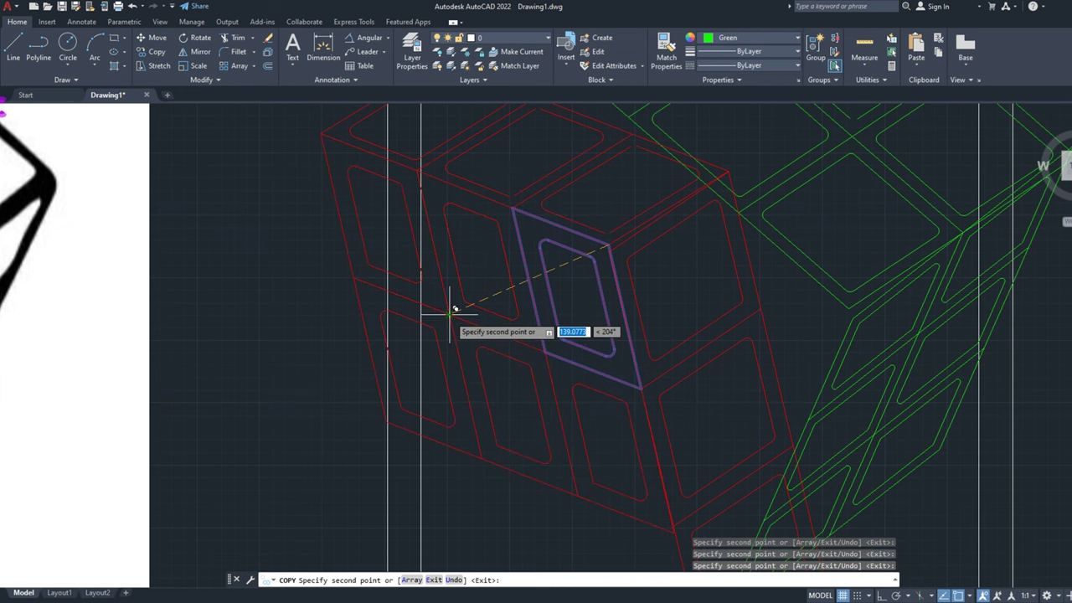
scroll(437, 289, down, 3)
scroll(569, 483, up, 3)
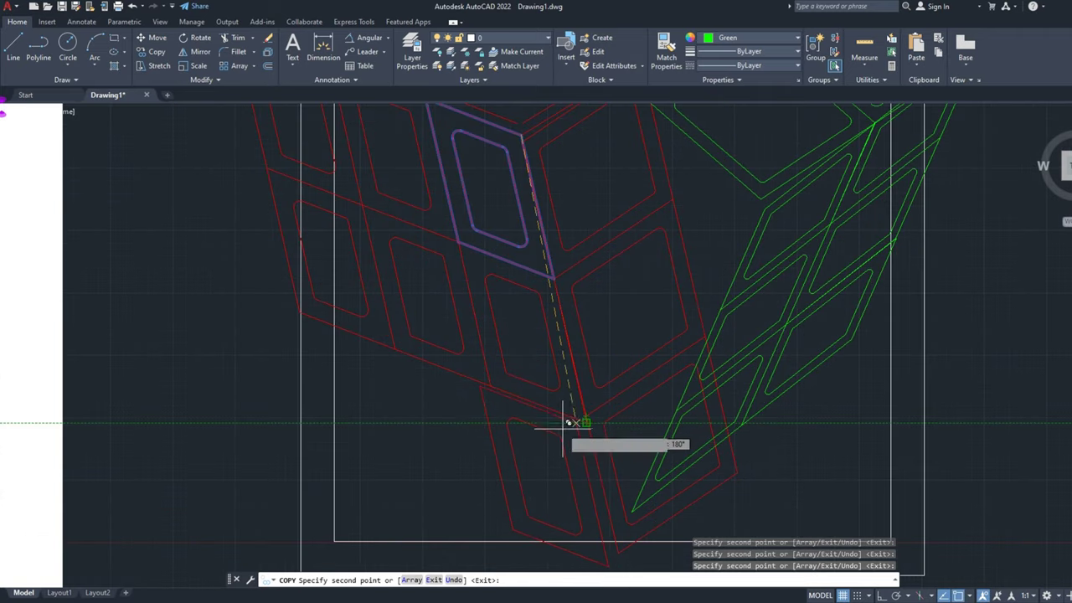
key(Escape)
drag(546, 373, 509, 413)
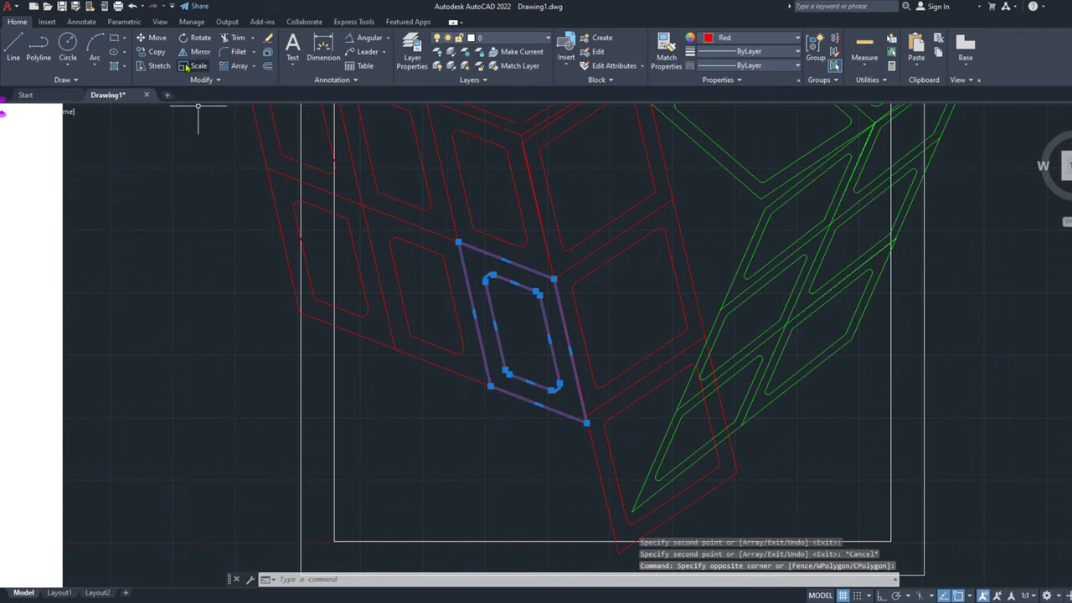
Step: Copy the diamond tile from its lower corner into three lower cells, ending at the lower-left cell
click(153, 51)
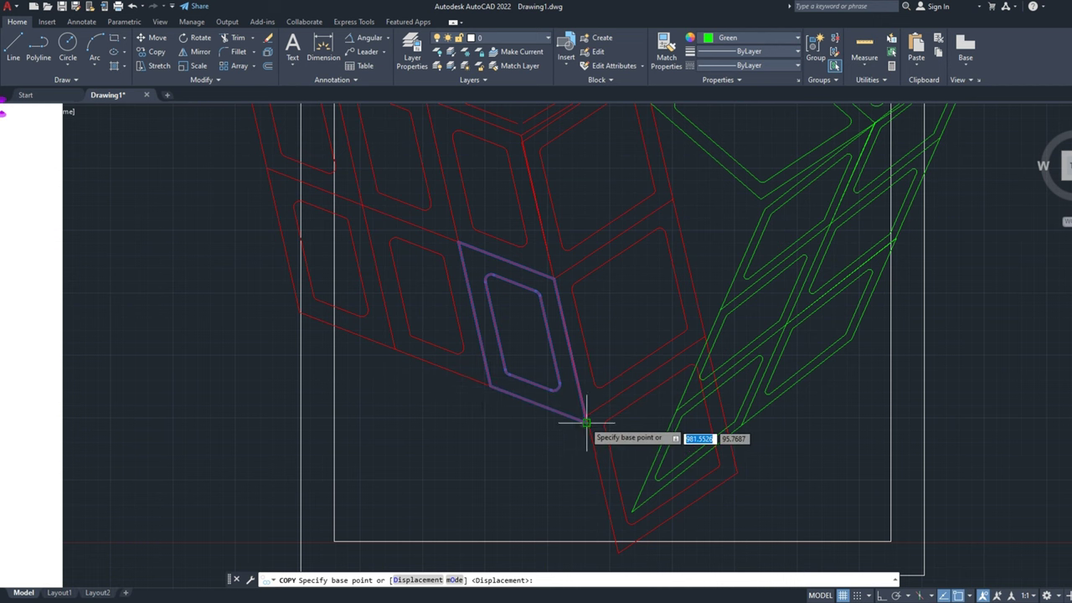
scroll(587, 421, down, 1)
scroll(587, 421, up, 3)
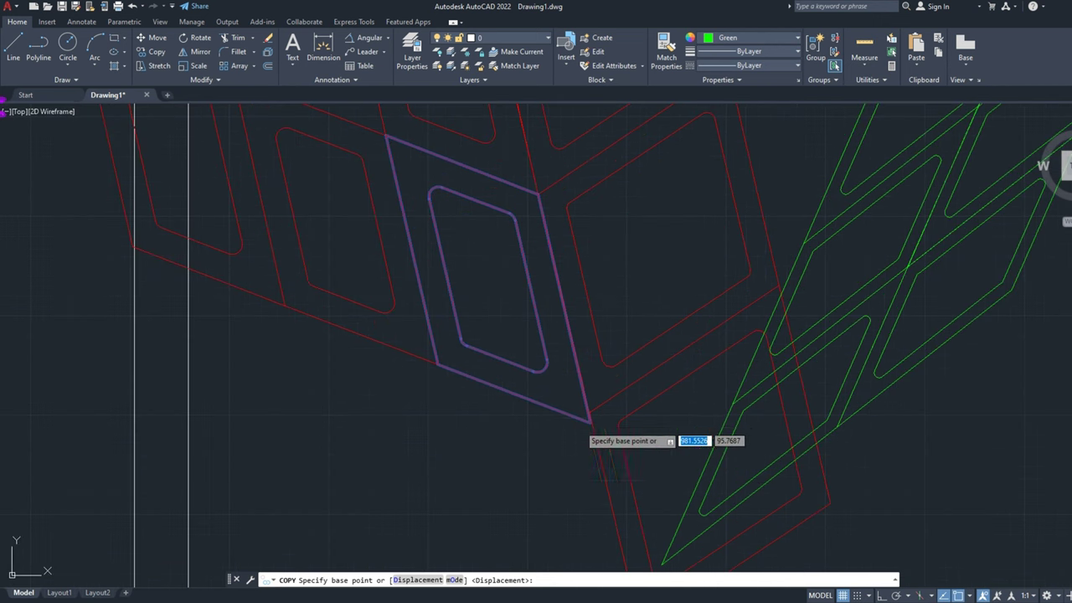
click(590, 423)
scroll(582, 397, down, 4)
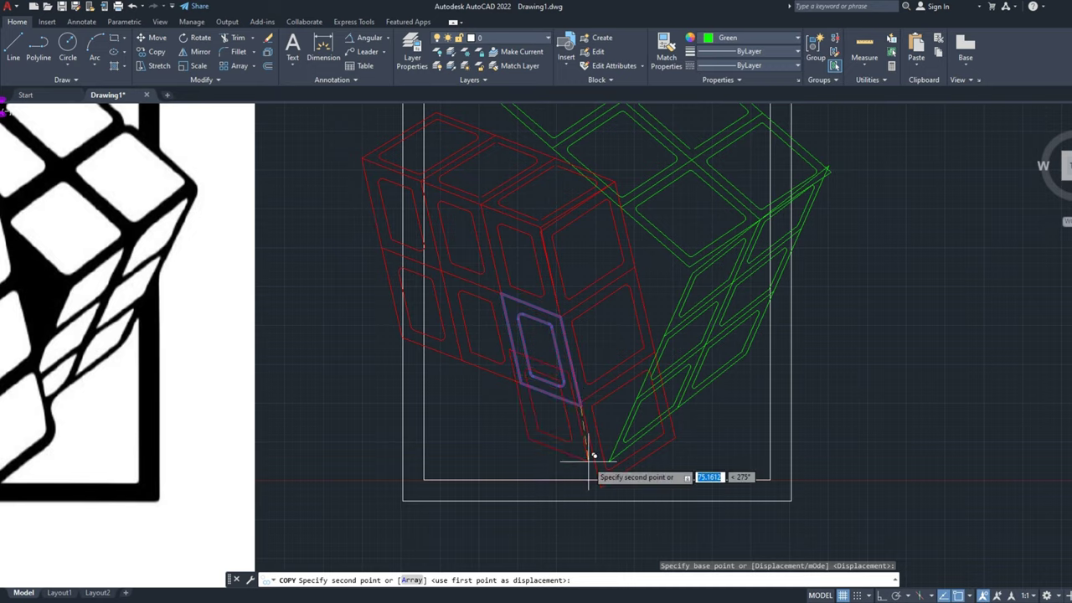
scroll(592, 456, up, 3)
scroll(590, 486, up, 2)
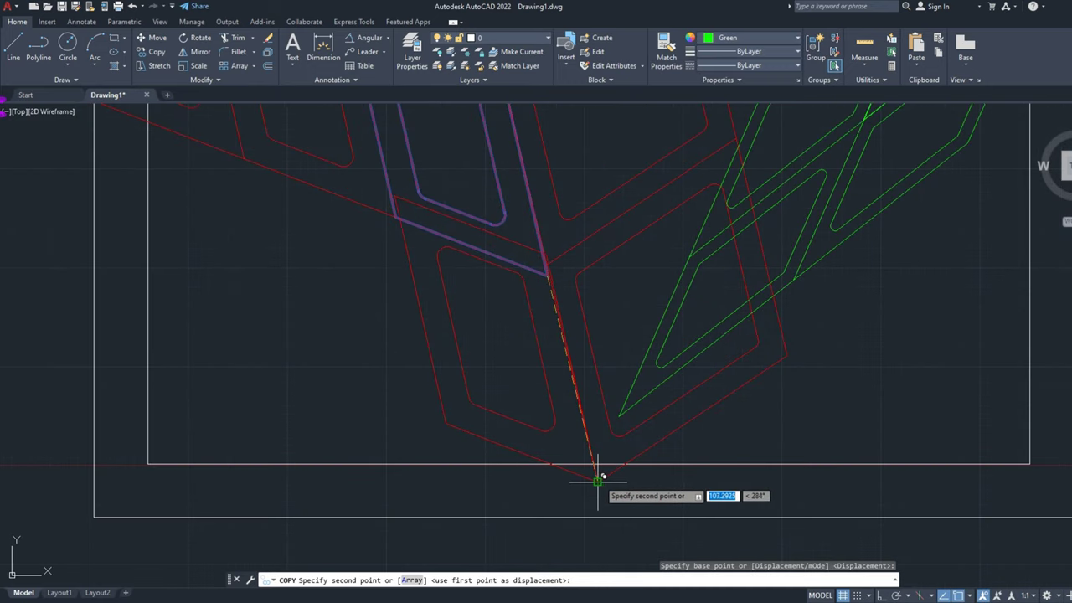
click(559, 463)
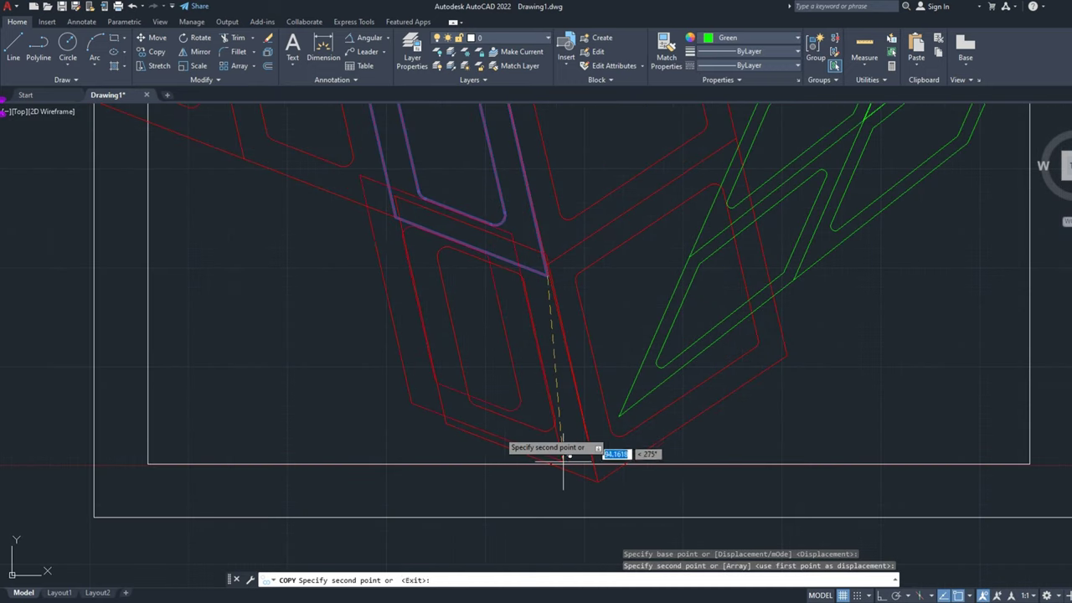
click(447, 423)
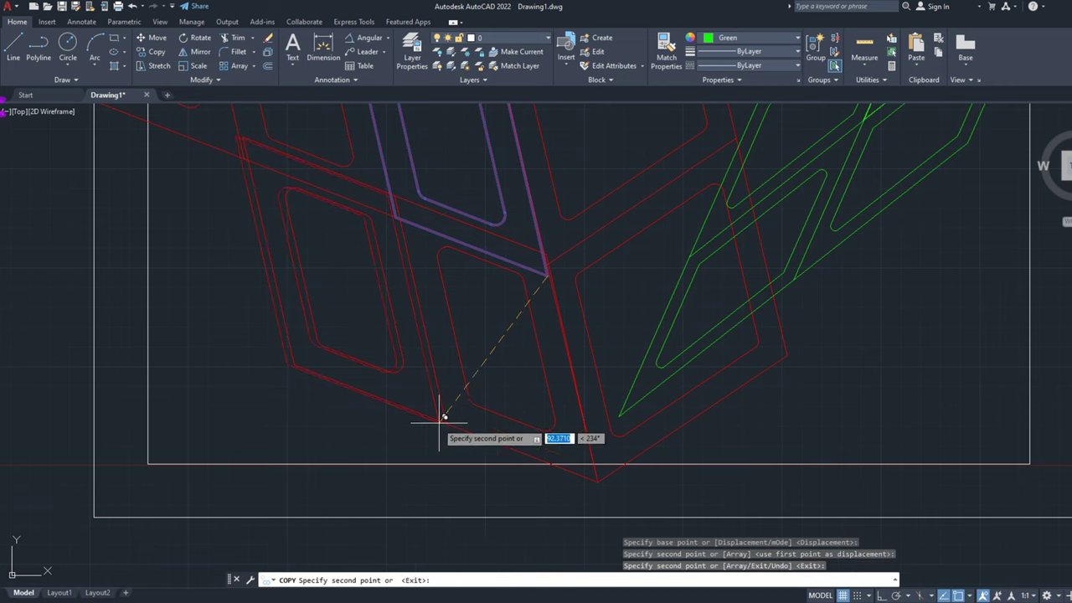
scroll(444, 424, down, 2)
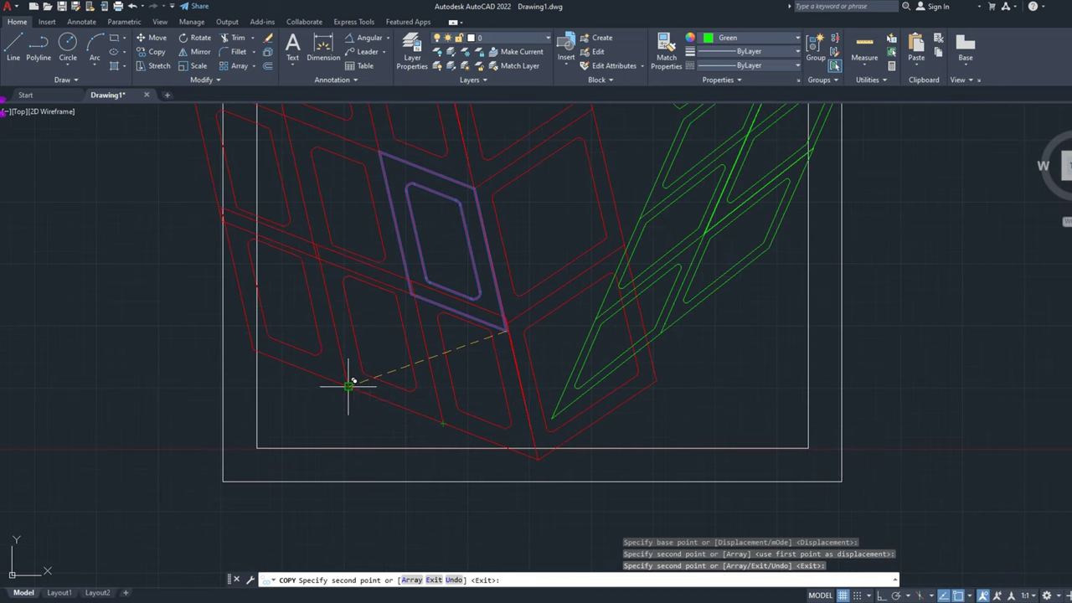
click(348, 386)
key(Return)
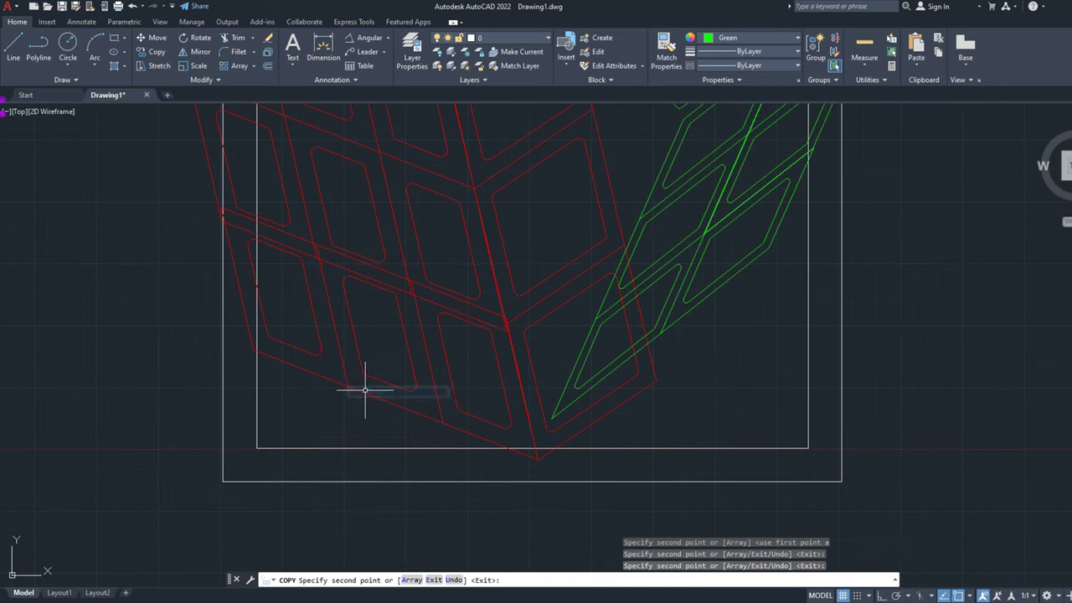
scroll(581, 360, down, 5)
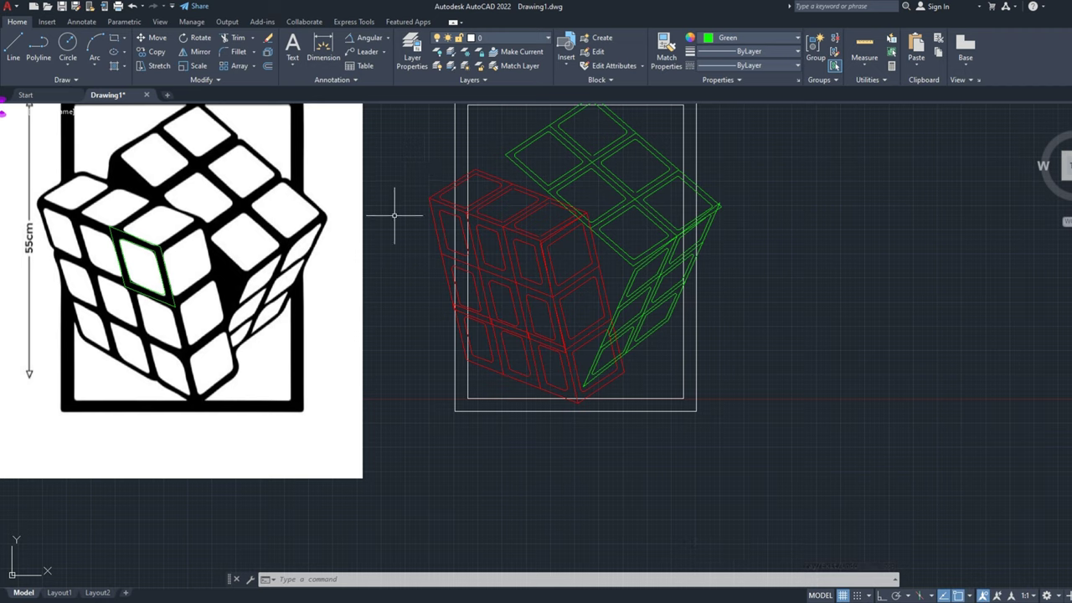
Step: Delete the stray green outline over the reference image
click(180, 223)
click(108, 310)
key(Delete)
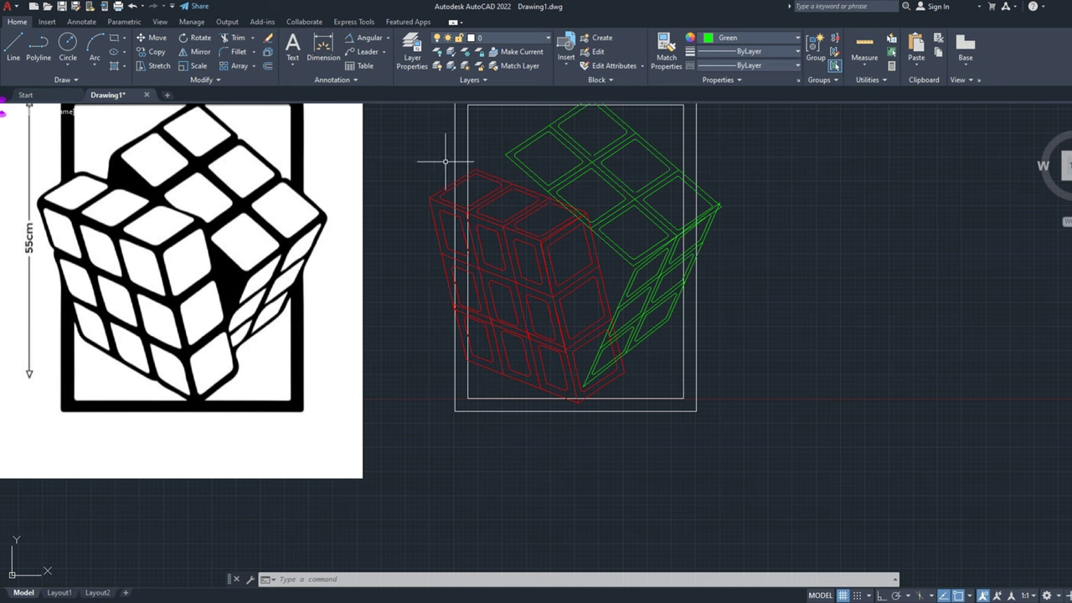
Step: Explode the outline and copy one edge line up to the green top face's left corner
scroll(609, 287, up, 2)
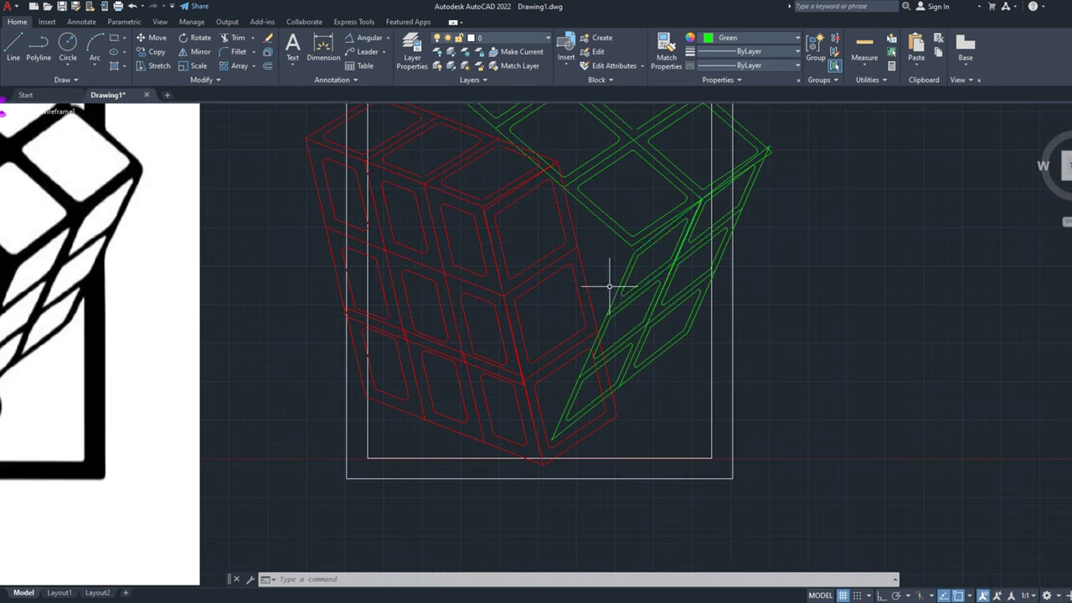
click(267, 52)
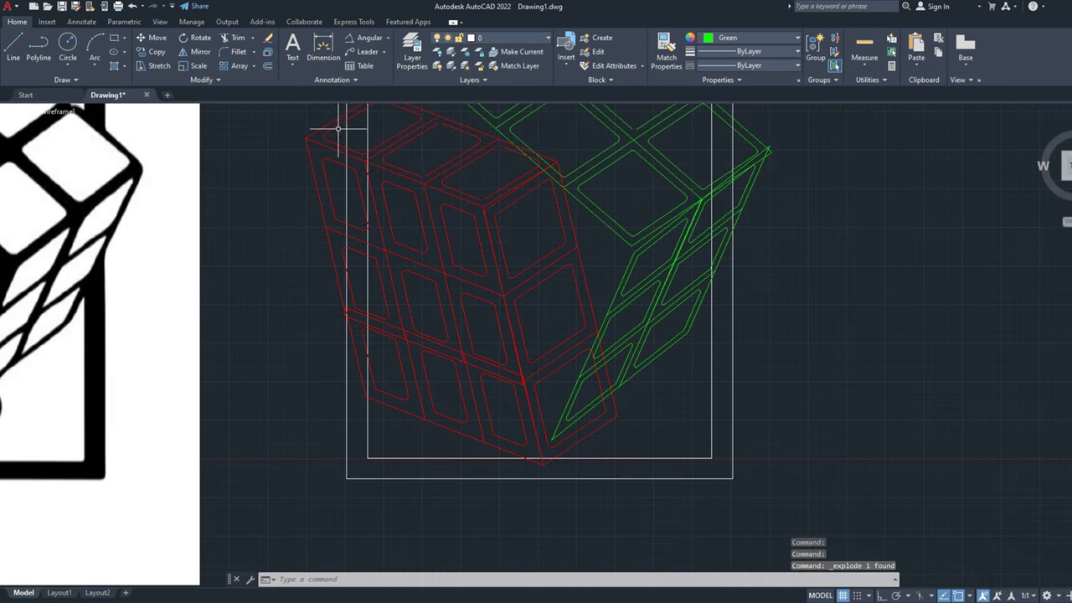
click(267, 65)
key(Return)
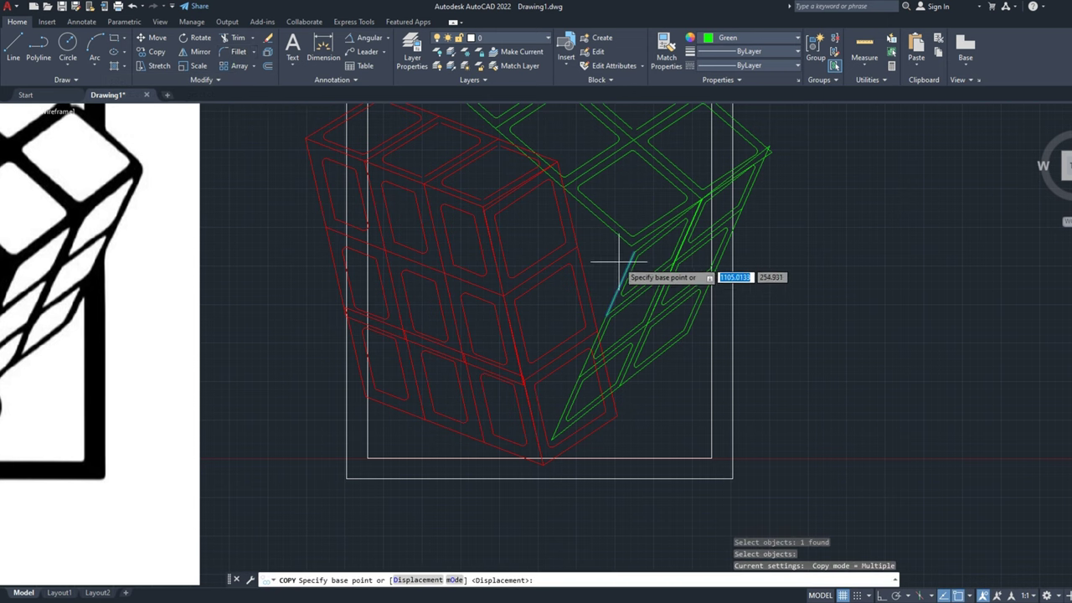
click(634, 243)
scroll(631, 255, down, 2)
scroll(511, 143, up, 4)
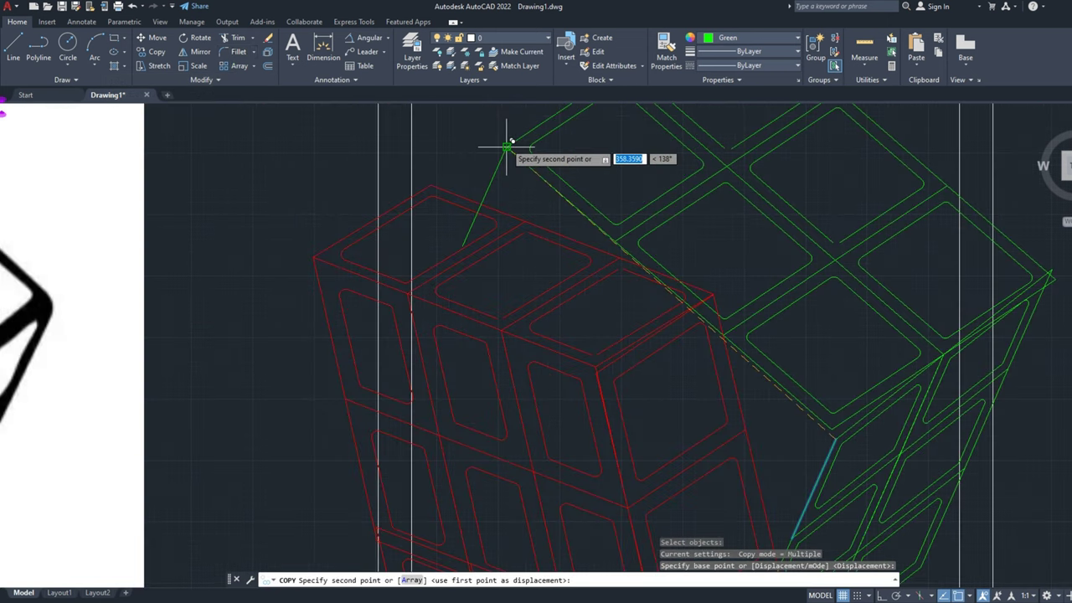
click(510, 143)
right_click(510, 143)
click(528, 148)
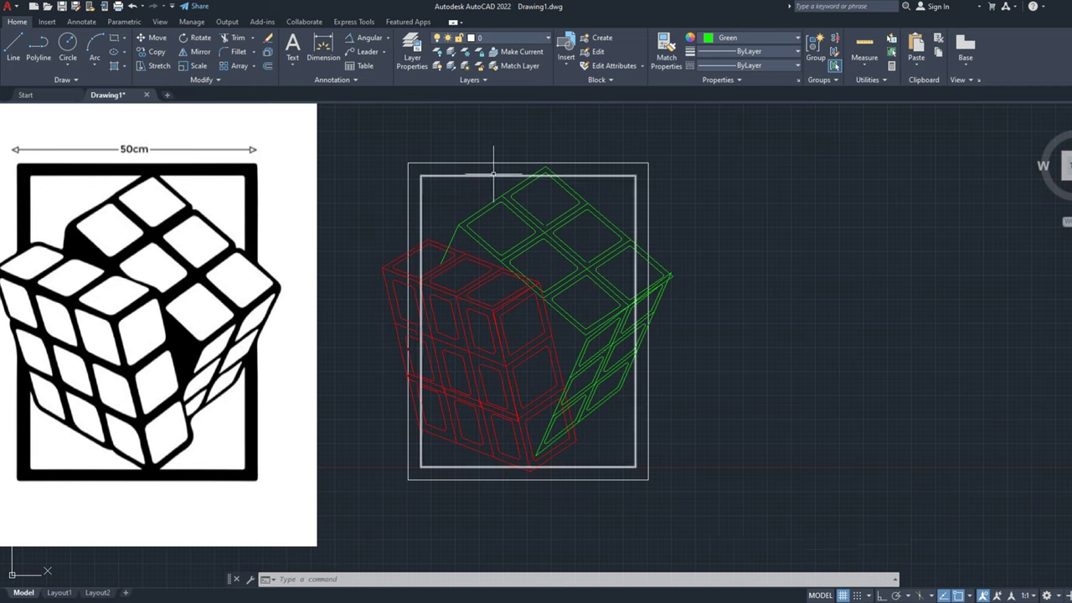
Step: Select the cube outlines and trim away the crossing red line ends on the red face
click(723, 138)
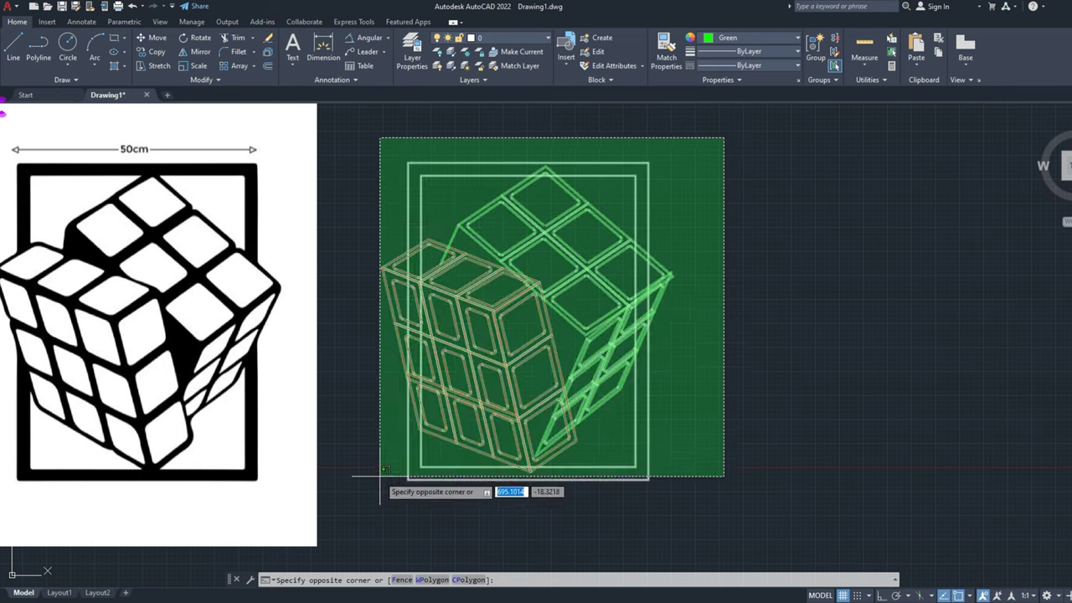
click(381, 481)
click(238, 39)
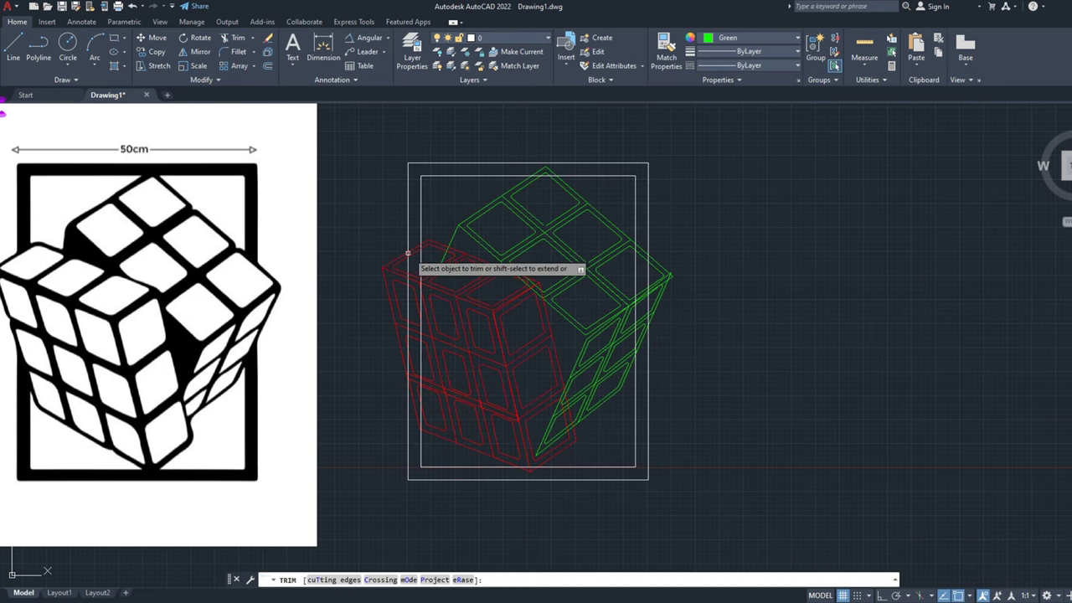
scroll(411, 251, up, 5)
scroll(400, 240, down, 5)
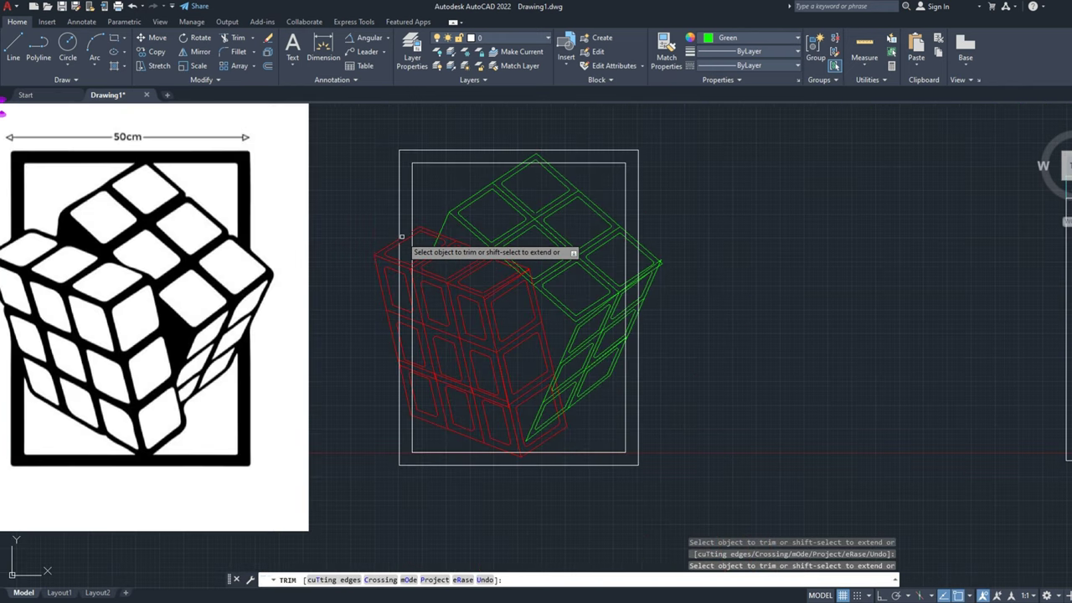
scroll(407, 239, up, 3)
scroll(407, 225, down, 3)
scroll(409, 231, up, 3)
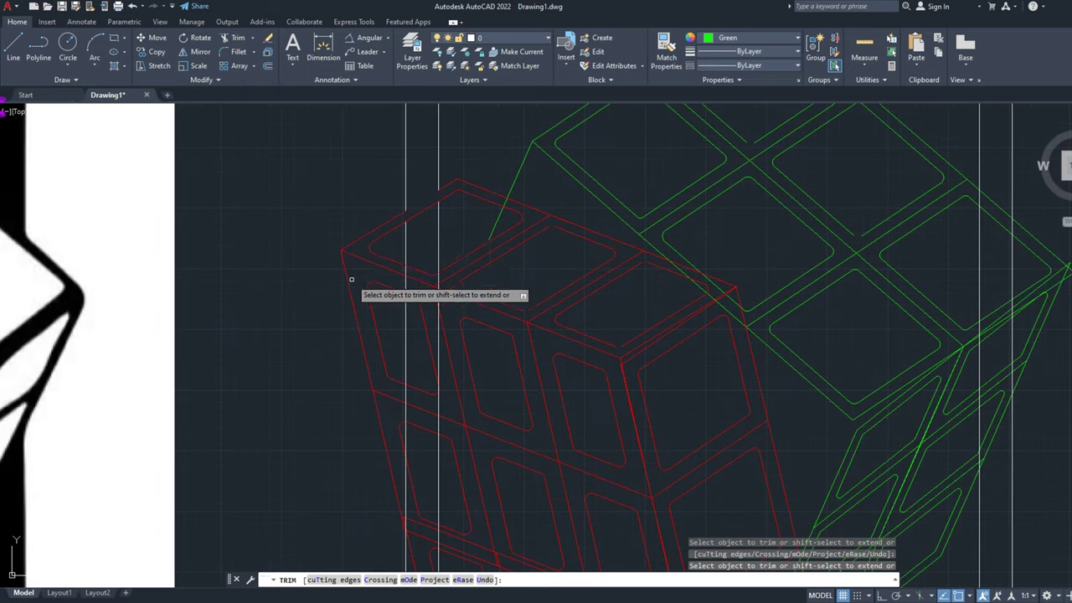
scroll(425, 284, down, 3)
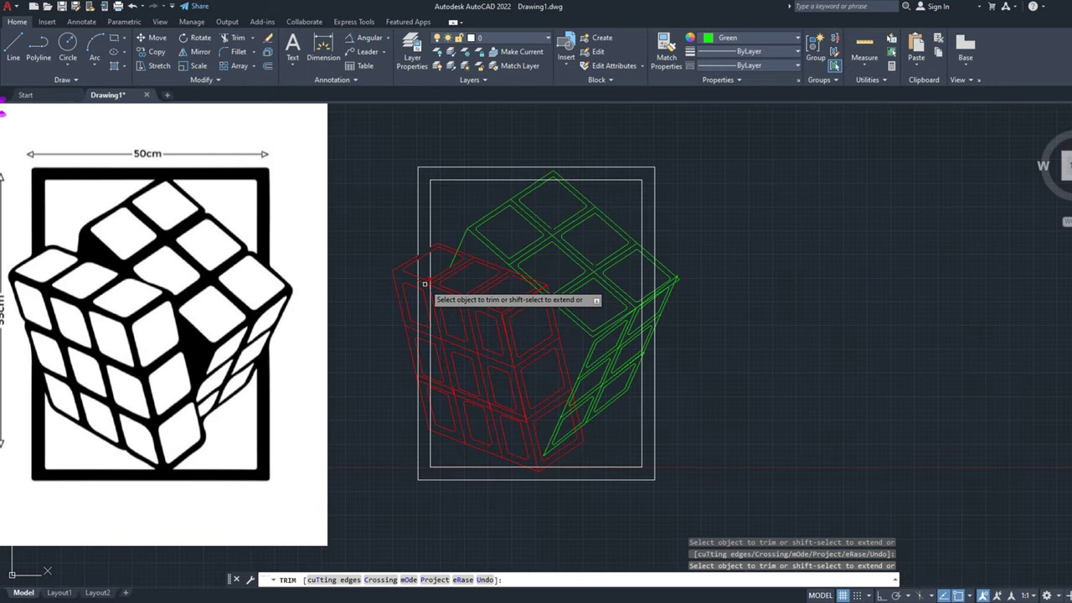
scroll(463, 250, up, 3)
scroll(453, 248, up, 3)
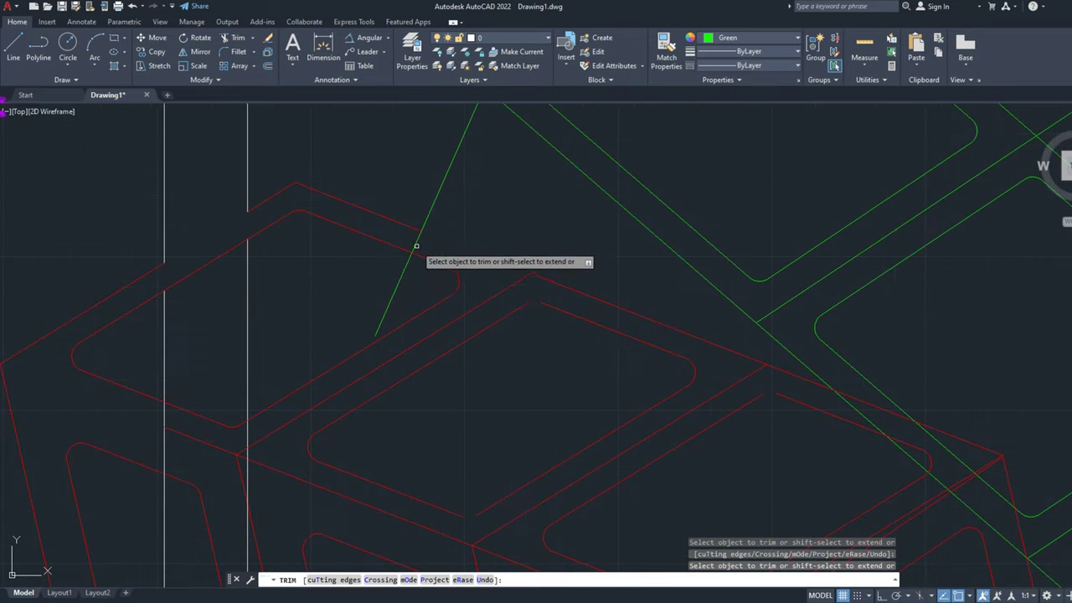
scroll(400, 283, down, 3)
scroll(399, 282, down, 3)
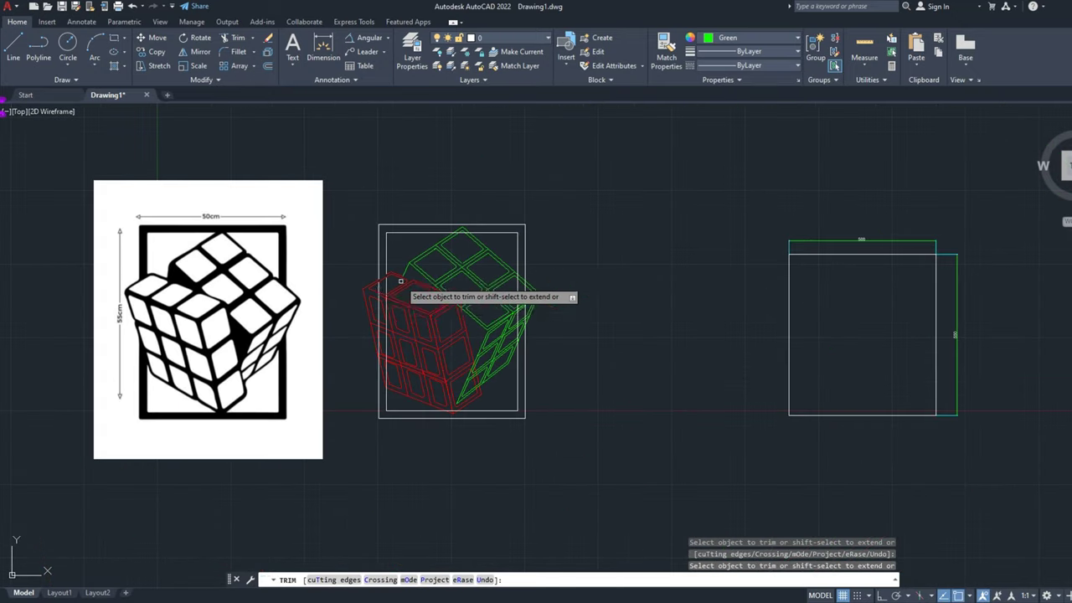
scroll(378, 388, up, 3)
scroll(394, 381, up, 3)
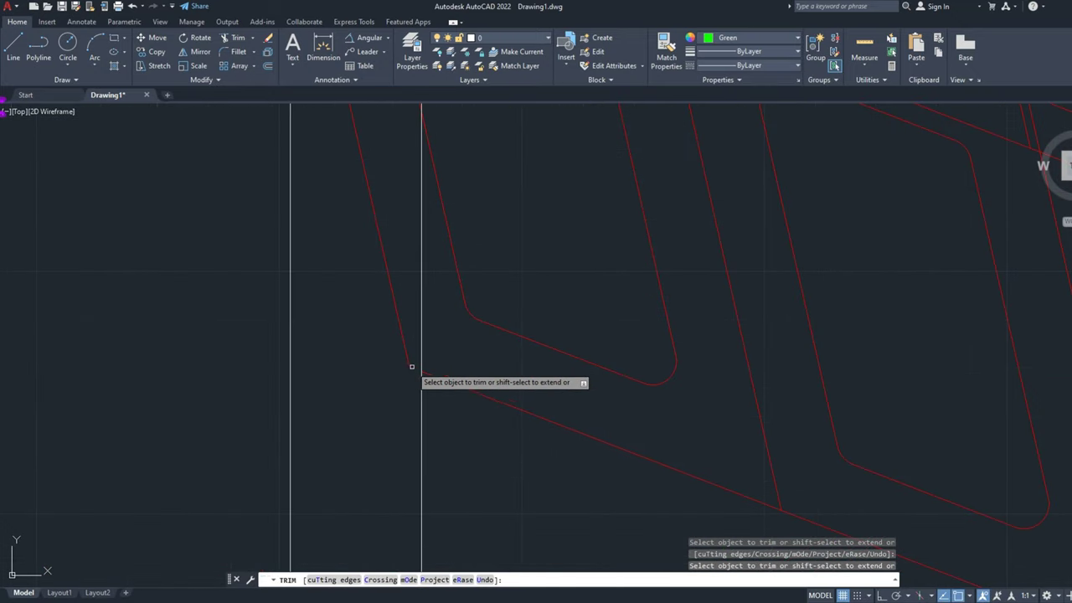
mouse_move(411, 366)
mouse_down()
mouse_move(407, 346)
mouse_move(383, 346)
mouse_up()
scroll(394, 352, down, 3)
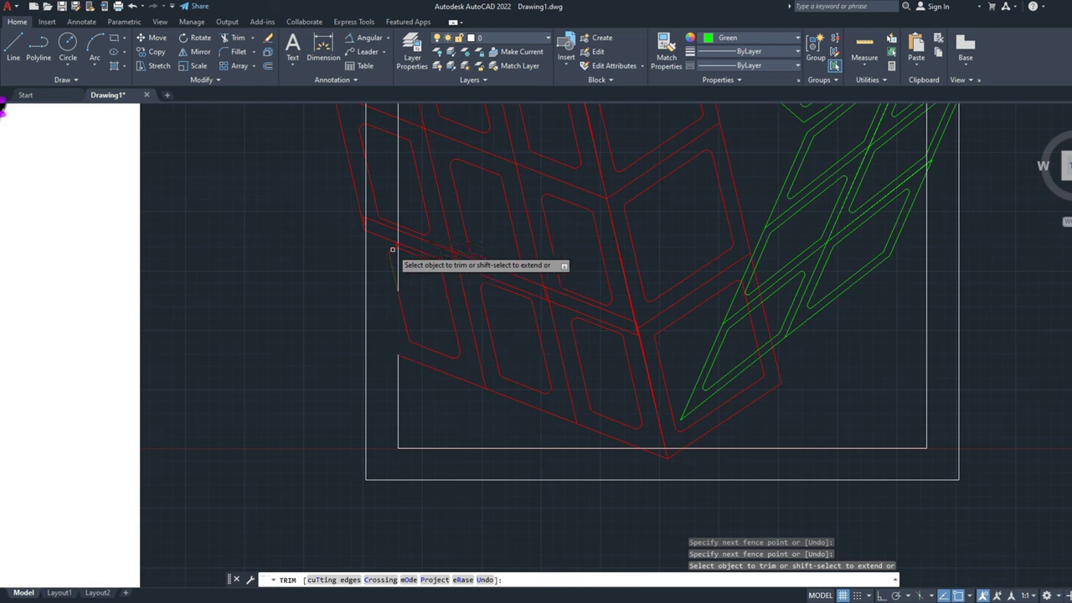
scroll(376, 237, up, 3)
scroll(361, 208, up, 2)
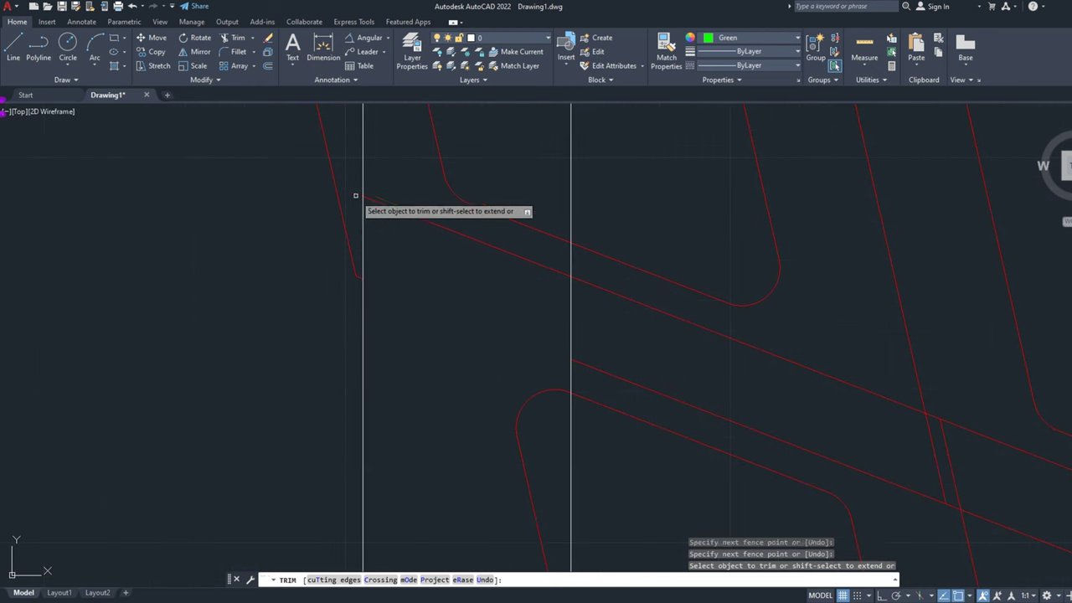
scroll(409, 268, down, 3)
key(Escape)
Step: Erase the stray diagonal segment on the red face's left side
click(473, 289)
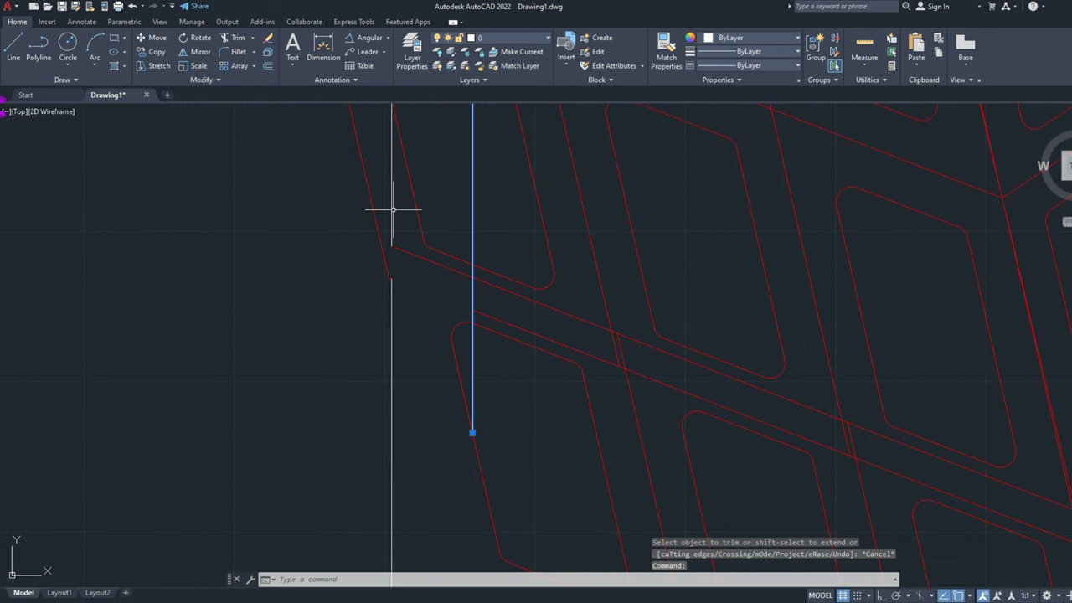
scroll(389, 214, down, 3)
scroll(394, 218, down, 2)
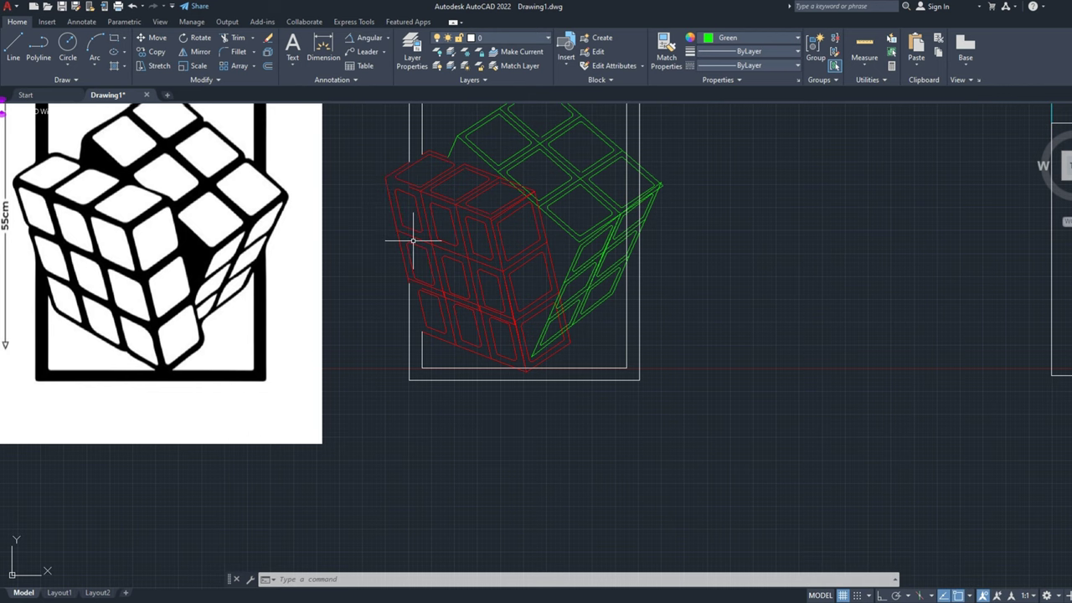
scroll(415, 280, up, 5)
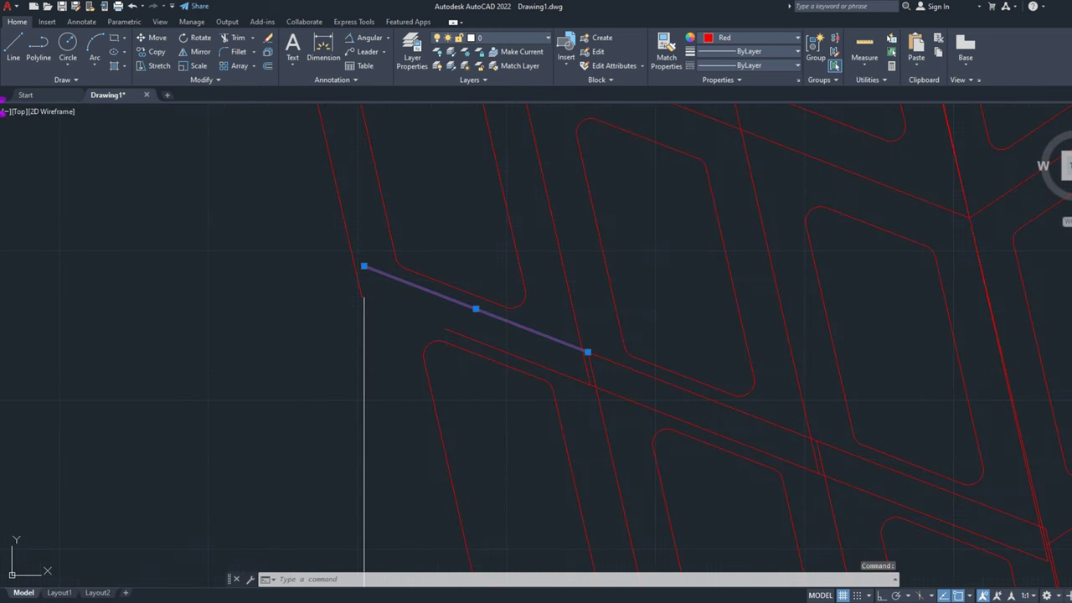
key(Delete)
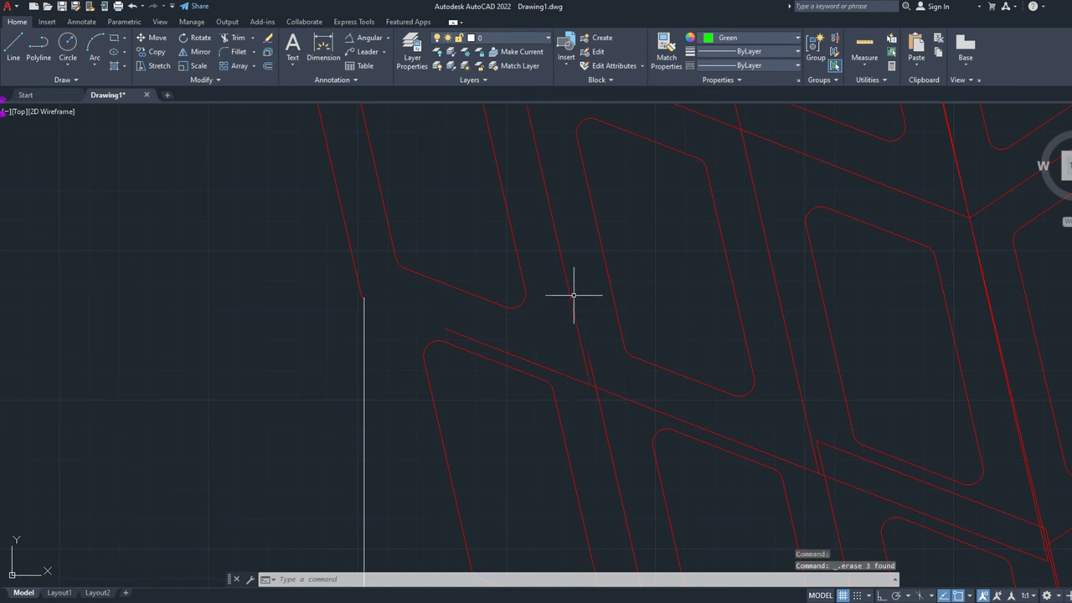
Step: Erase two more clusters of stray lines using crossing windows
click(617, 363)
click(587, 412)
key(Delete)
scroll(570, 379, down, 3)
scroll(603, 411, down, 3)
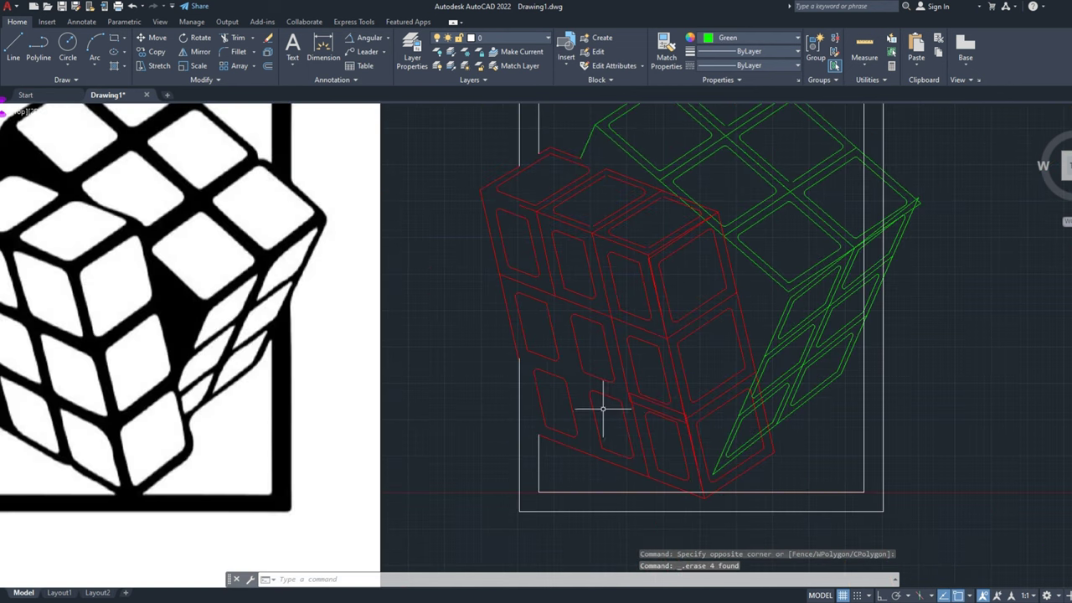
scroll(618, 299, up, 6)
click(627, 306)
click(605, 356)
key(Delete)
scroll(605, 360, down, 5)
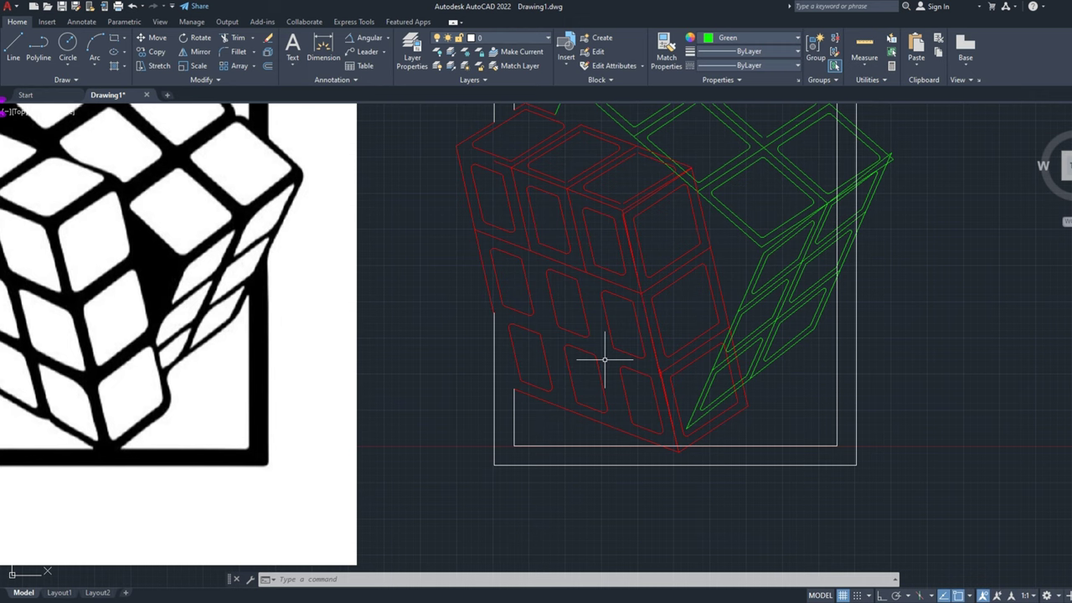
Step: Fence-trim the line ends overhanging below the inner frame's bottom edge
scroll(684, 457, up, 5)
click(234, 37)
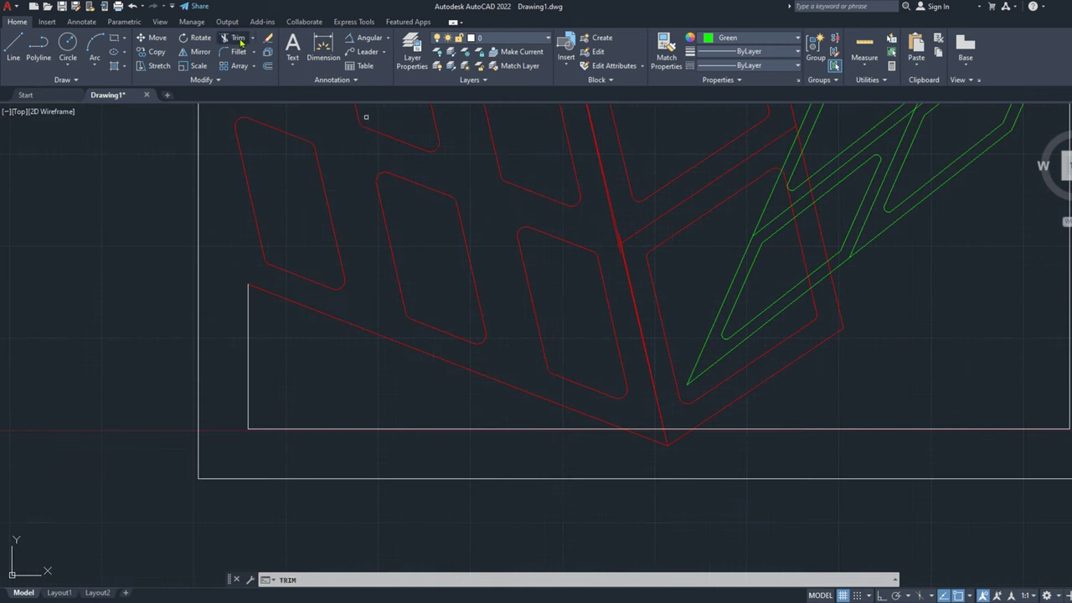
scroll(634, 450, up, 3)
click(664, 410)
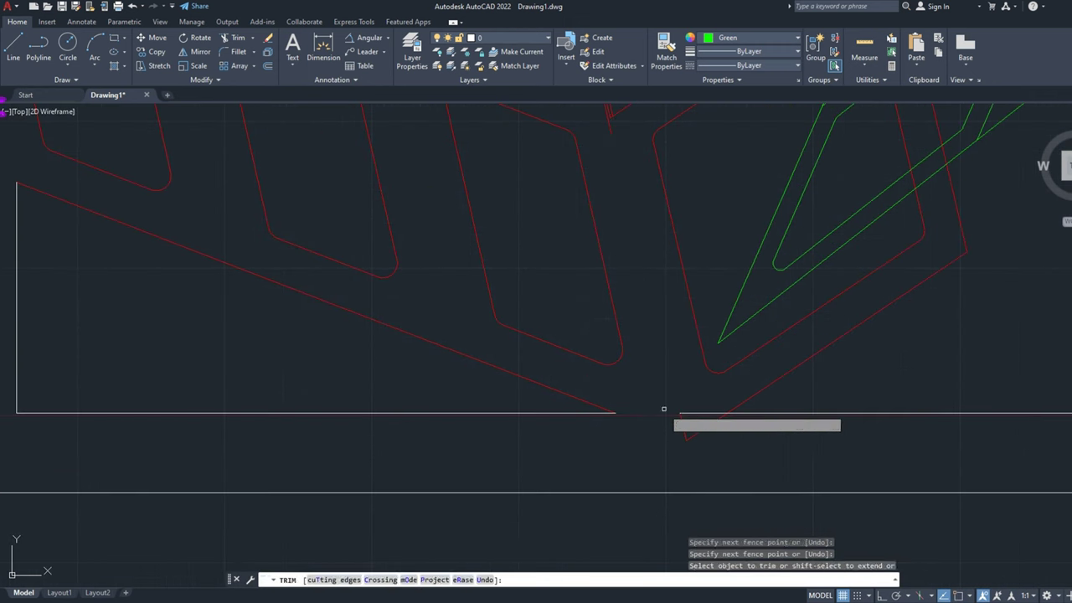
click(701, 438)
key(Return)
scroll(717, 447, down, 2)
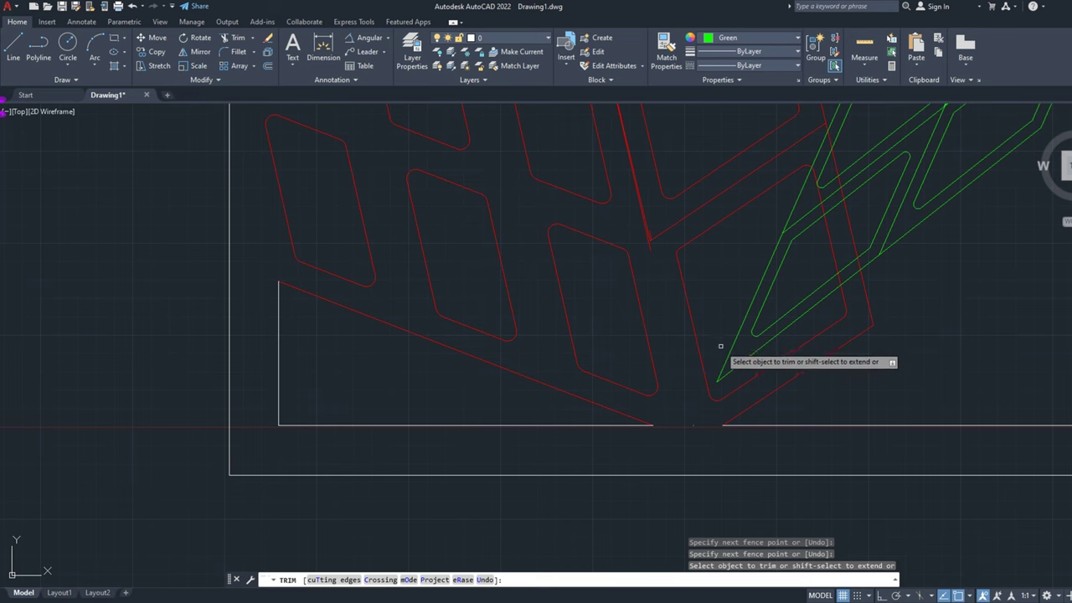
Step: Trim the overhanging green triangle ends and red line ends near the red edge
drag(726, 375, 756, 332)
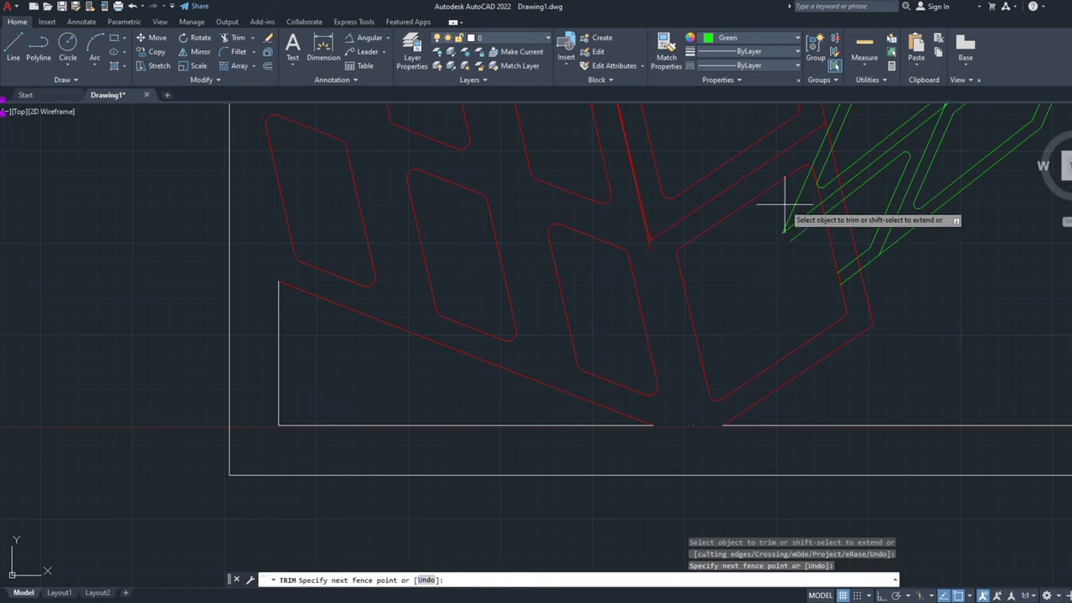
drag(778, 211, 835, 276)
scroll(826, 222, up, 4)
scroll(835, 283, down, 4)
scroll(835, 283, up, 4)
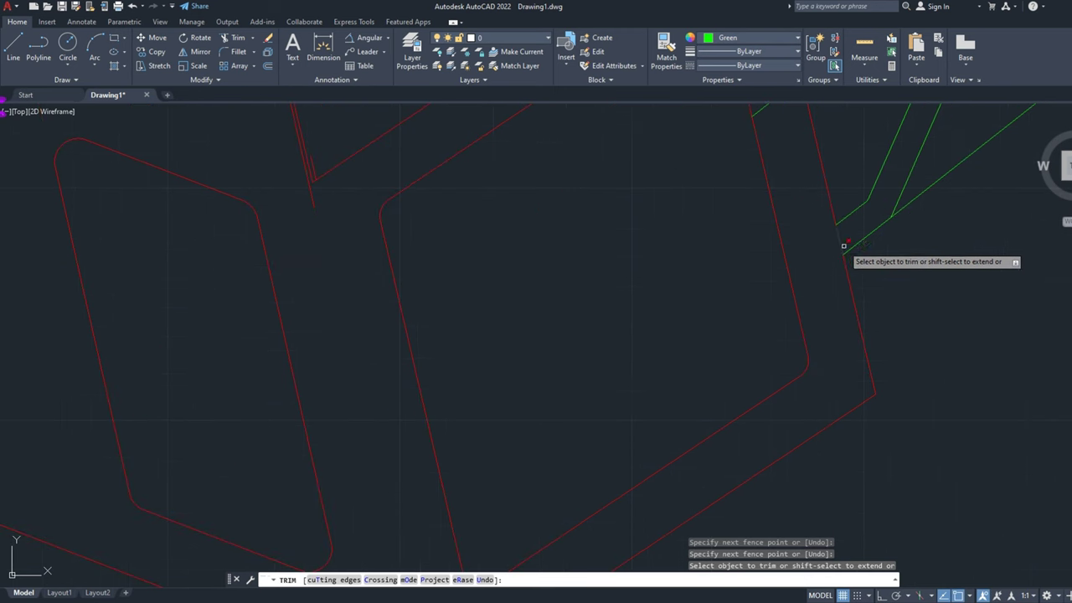
click(839, 244)
scroll(839, 244, down, 4)
scroll(883, 207, up, 5)
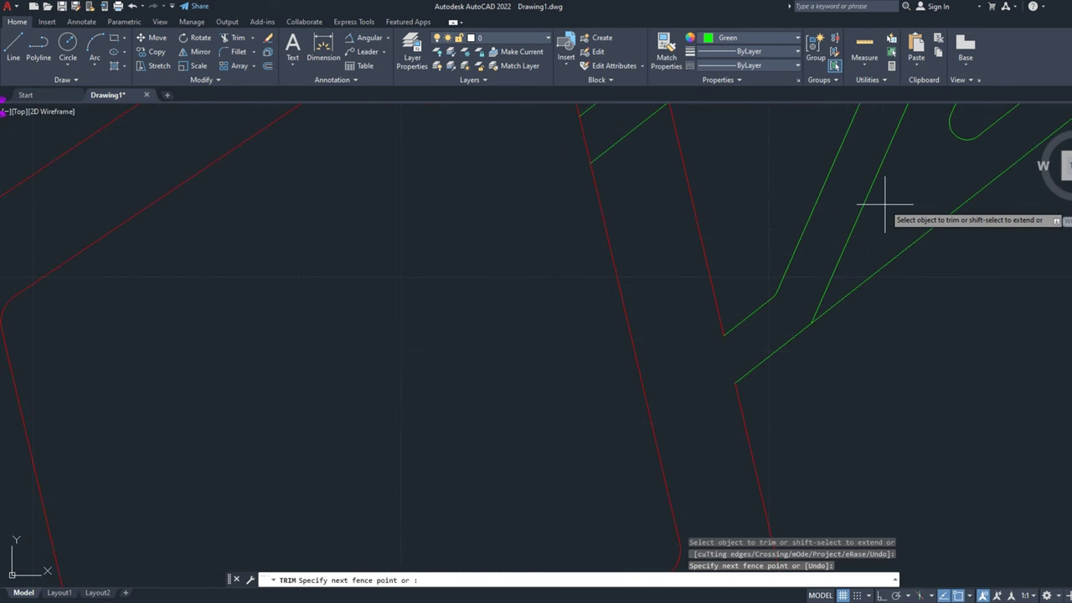
click(884, 203)
key(Return)
Step: Fence-trim the remaining green line ends at the top of the cube
scroll(714, 165, down, 2)
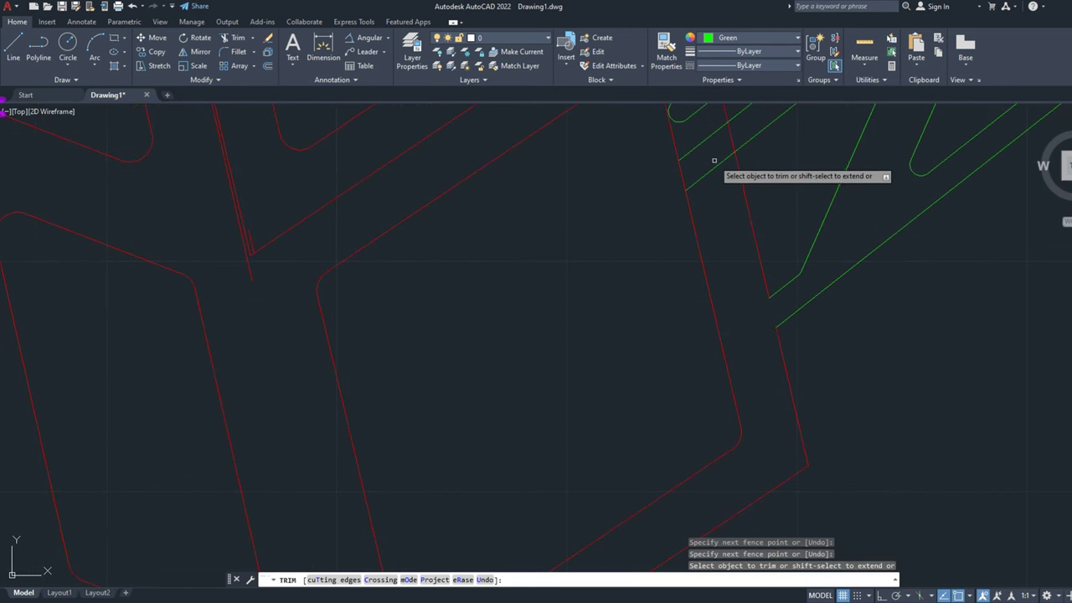
click(715, 160)
key(Return)
click(728, 135)
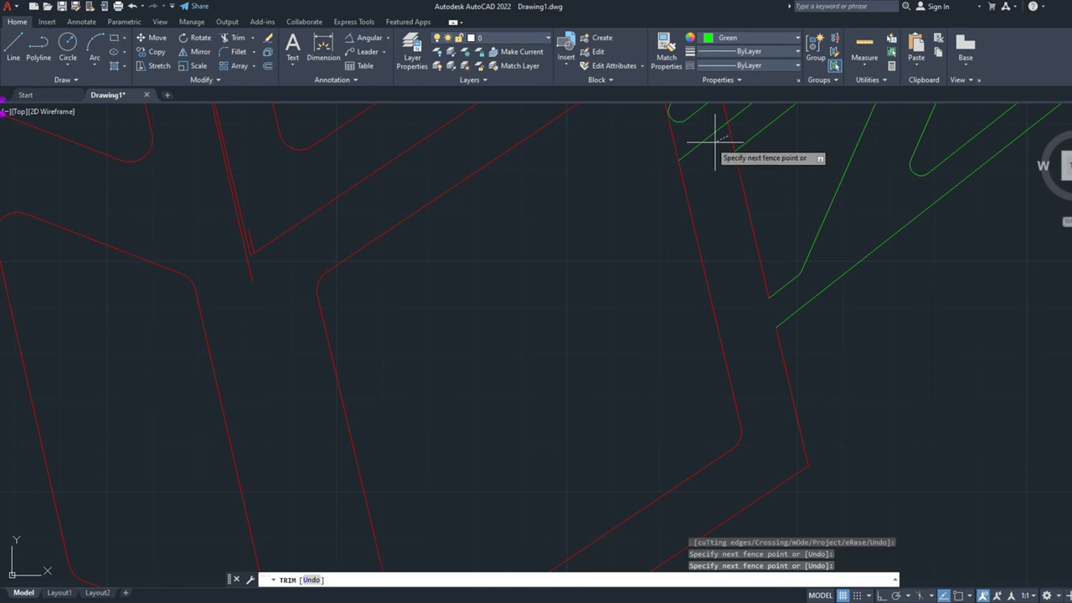
key(Return)
click(696, 114)
click(710, 175)
key(Return)
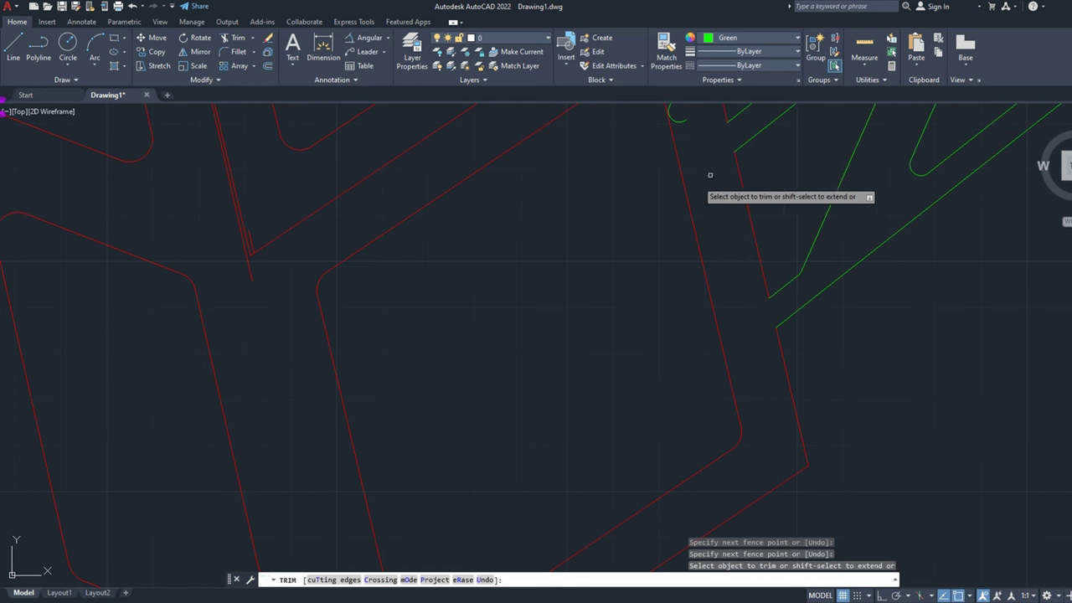
scroll(592, 289, down, 5)
key(Escape)
Step: Erase the leftover line fragments at the red tile junction
scroll(528, 268, up, 5)
click(506, 281)
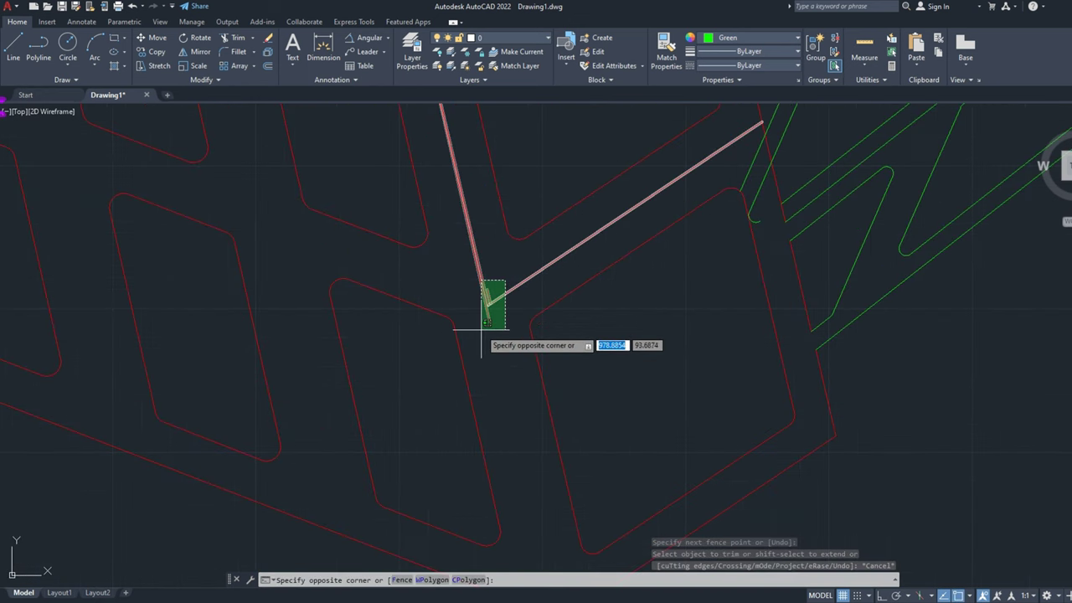
click(481, 331)
key(Delete)
scroll(481, 331, down, 4)
scroll(474, 279, up, 4)
click(467, 290)
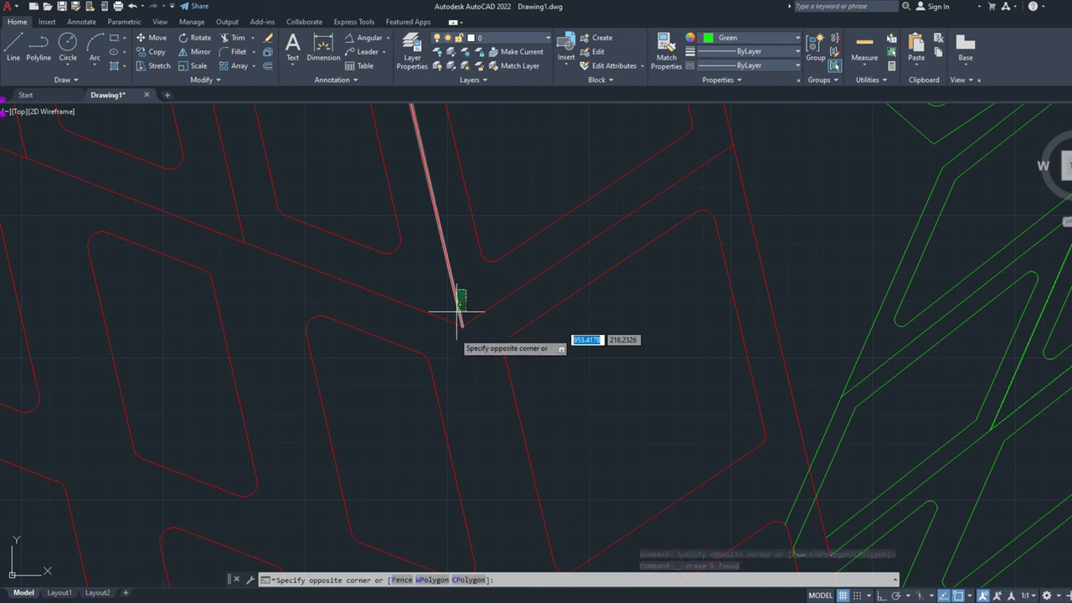
click(456, 323)
key(Delete)
Step: Erase the stray lines at the cube's upper-left edge
click(247, 225)
click(233, 243)
key(Delete)
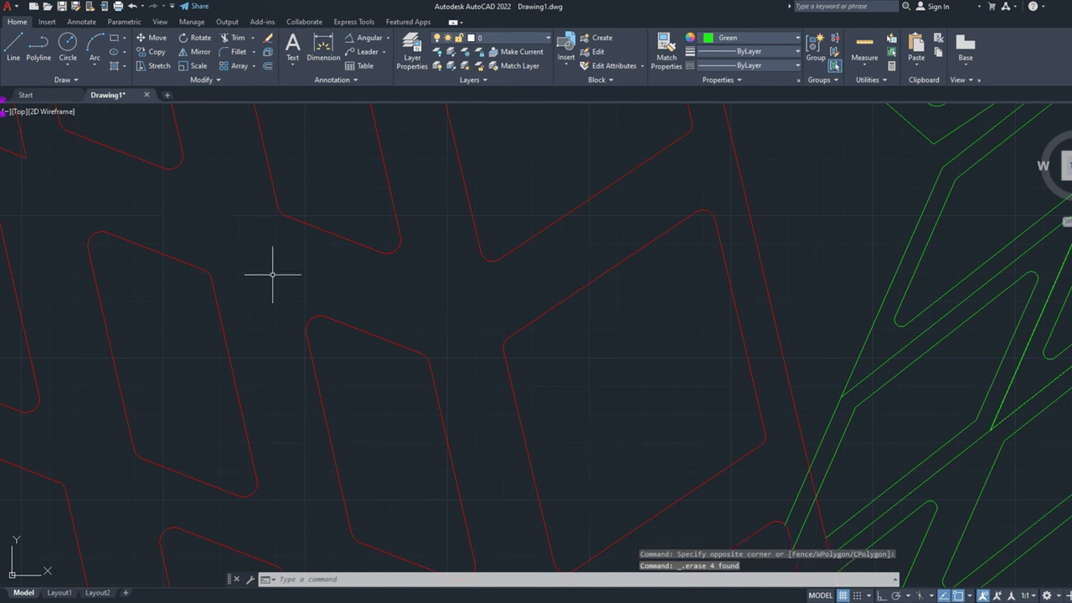
scroll(198, 227, down, 4)
scroll(240, 232, up, 4)
drag(240, 232, 234, 272)
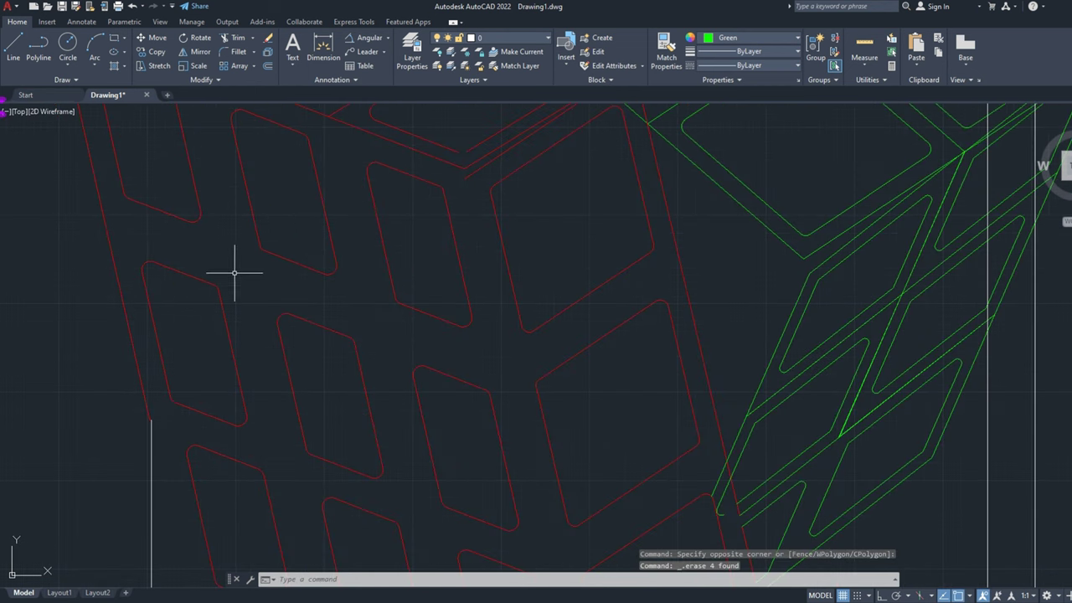
scroll(235, 272, down, 4)
scroll(227, 180, up, 4)
Step: Delete the six overlapping lines, the V-shaped lines, and two parallel stray lines
click(228, 188)
click(218, 227)
key(Delete)
click(448, 268)
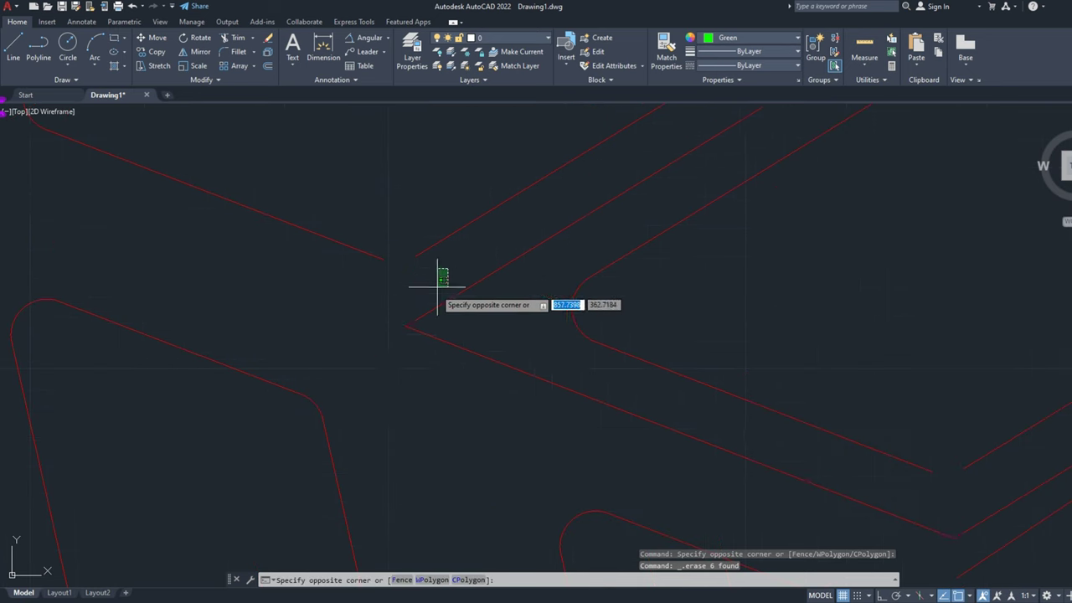
click(402, 364)
key(Delete)
scroll(402, 364, down, 3)
scroll(598, 402, up, 3)
click(665, 393)
click(645, 457)
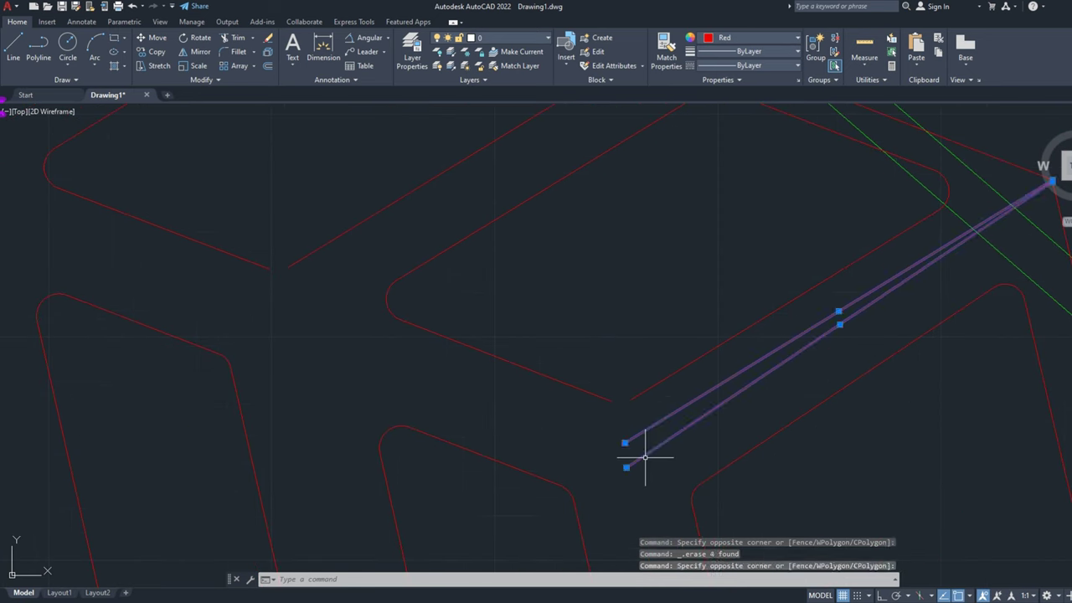
key(Delete)
click(238, 51)
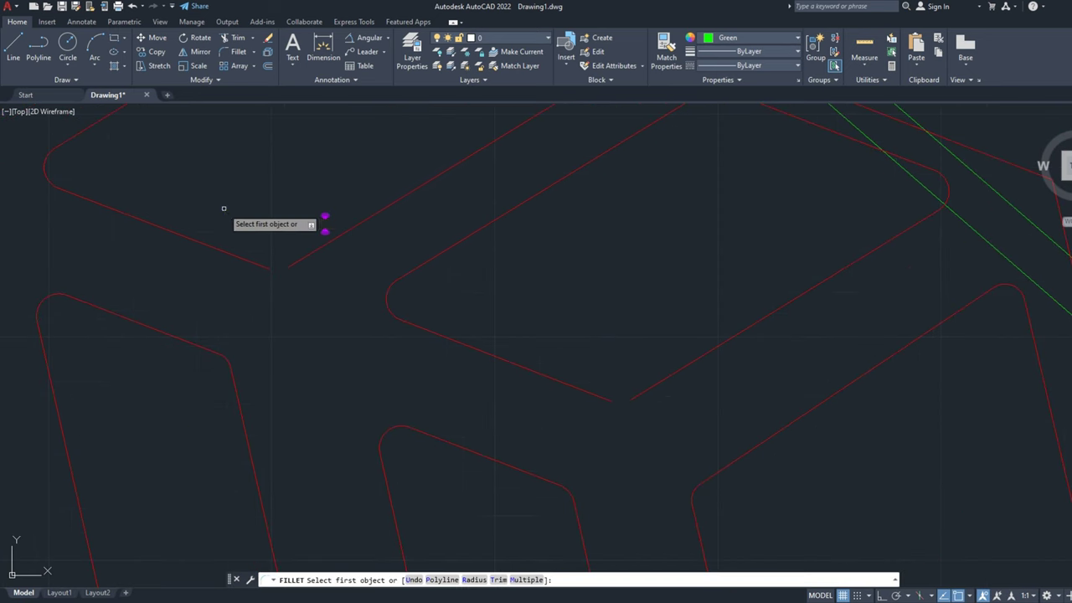
Step: Fillet several green tile corners with a 5.0000 radius in Multiple mode
click(713, 350)
text(r)
key(Return)
key(Return)
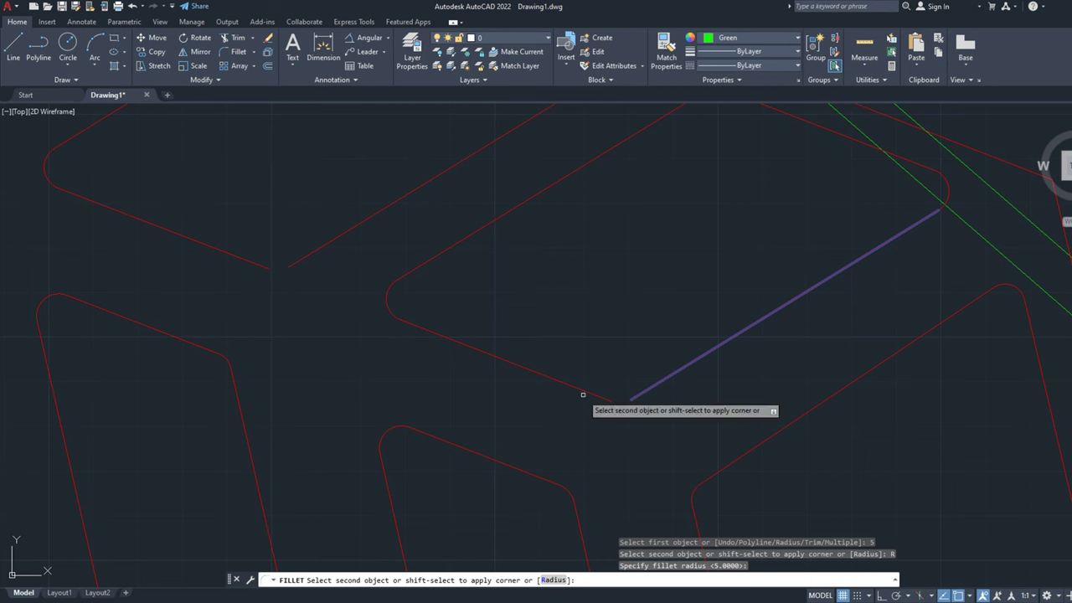
click(583, 395)
key(Return)
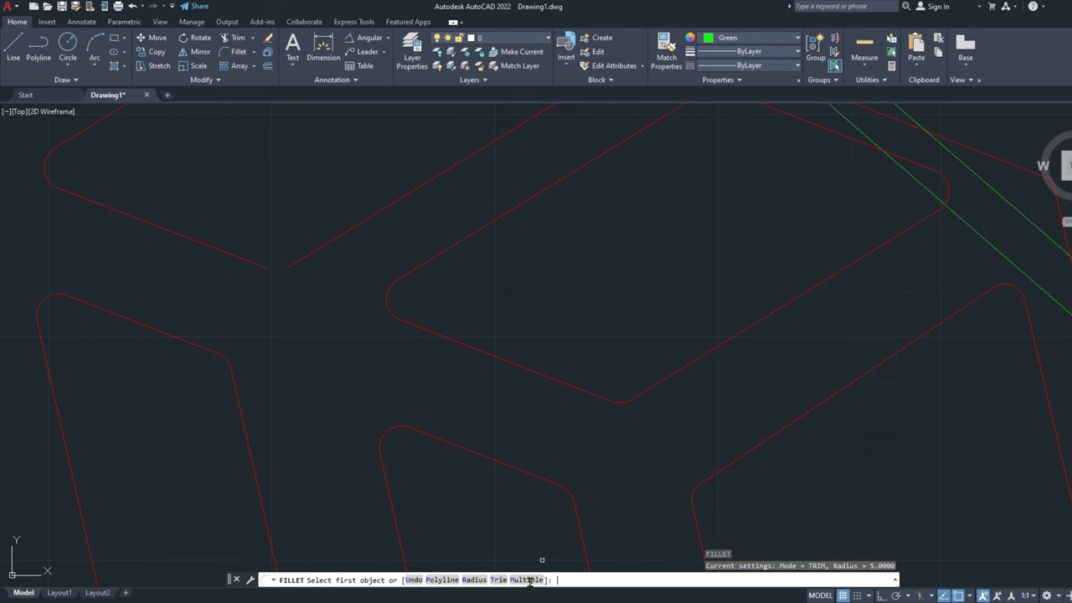
click(530, 580)
click(288, 263)
scroll(327, 226, down, 3)
scroll(492, 249, up, 2)
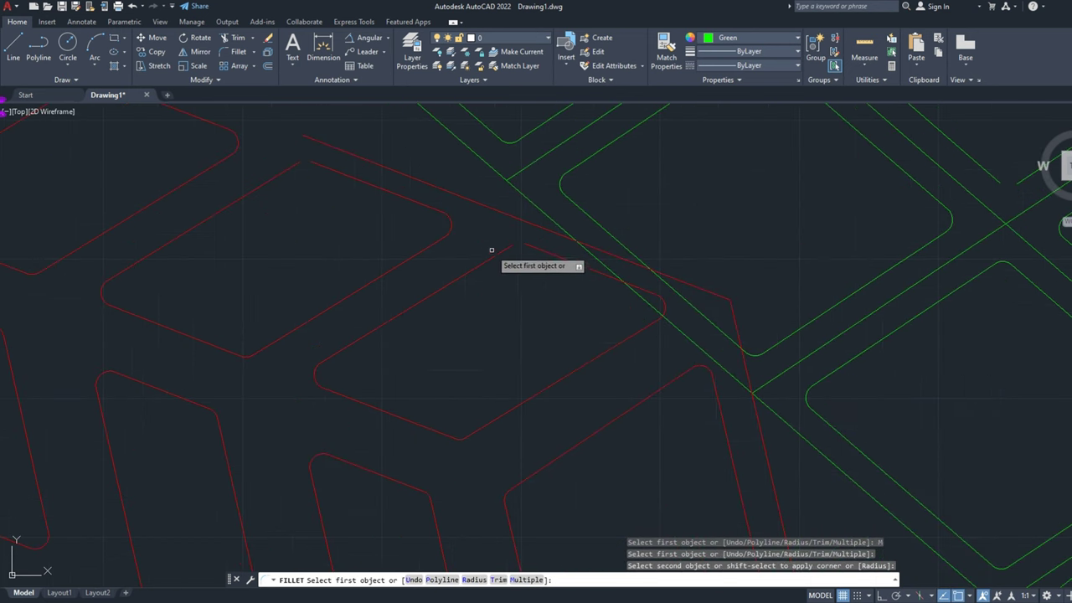
click(491, 250)
click(528, 247)
click(335, 172)
click(289, 167)
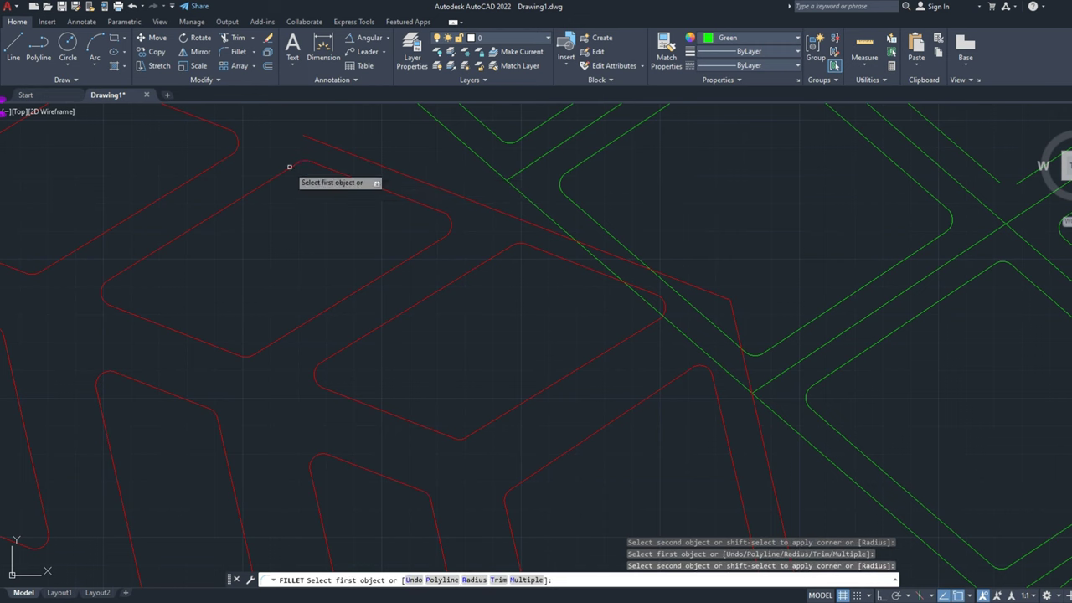
scroll(227, 144, down, 3)
key(Escape)
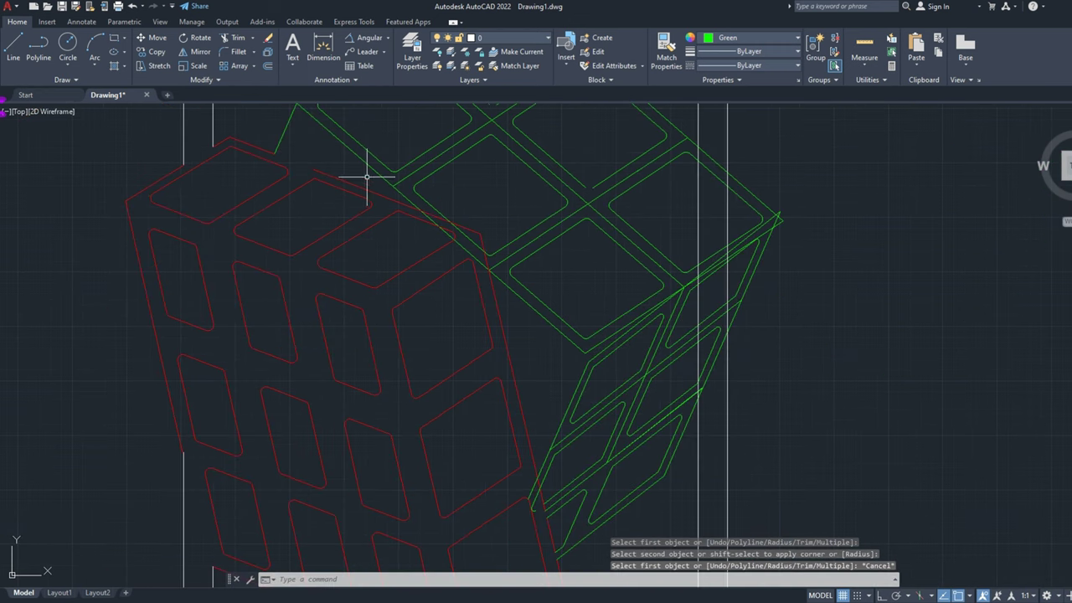
scroll(366, 176, up, 4)
Step: Erase the stray green lines on the upper tiles and near the red face
click(366, 177)
click(326, 191)
key(Delete)
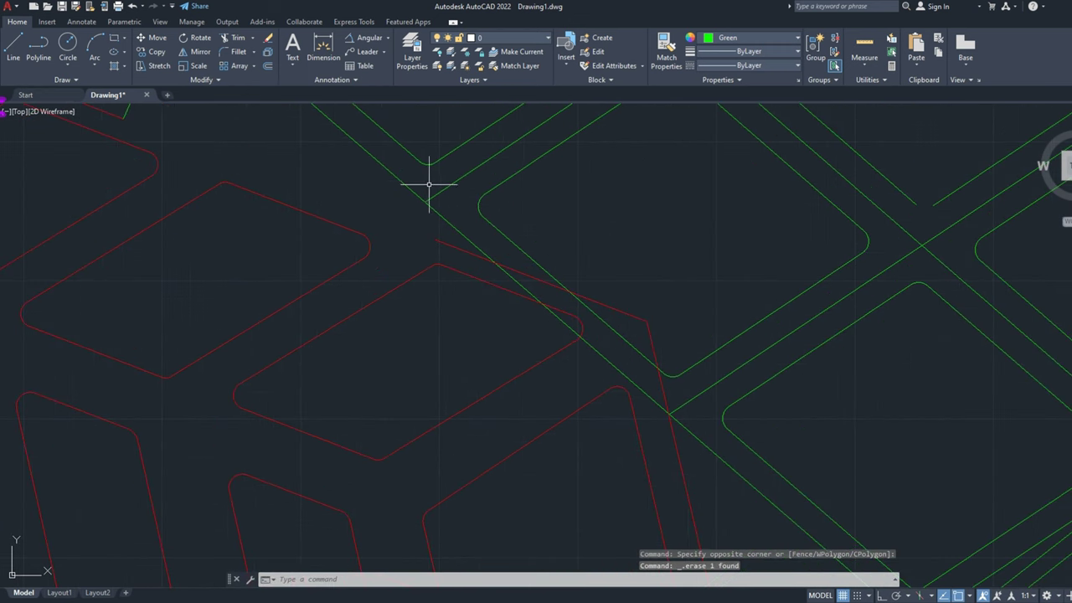
click(419, 214)
key(Delete)
click(445, 240)
scroll(450, 246, down, 3)
scroll(457, 253, down, 2)
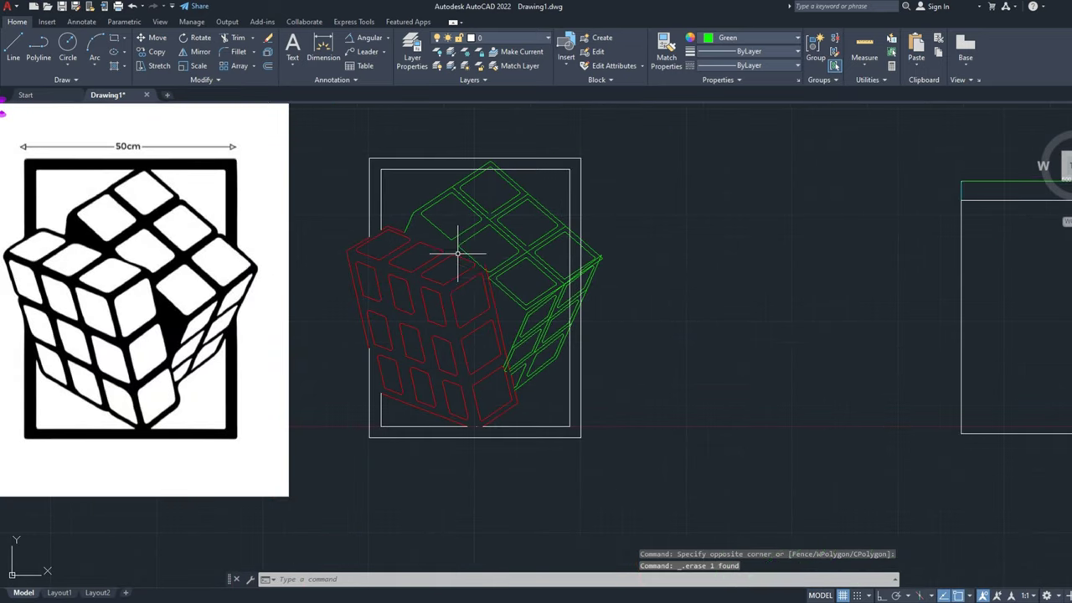
scroll(458, 253, up, 4)
middle_drag(536, 291, 524, 285)
click(500, 350)
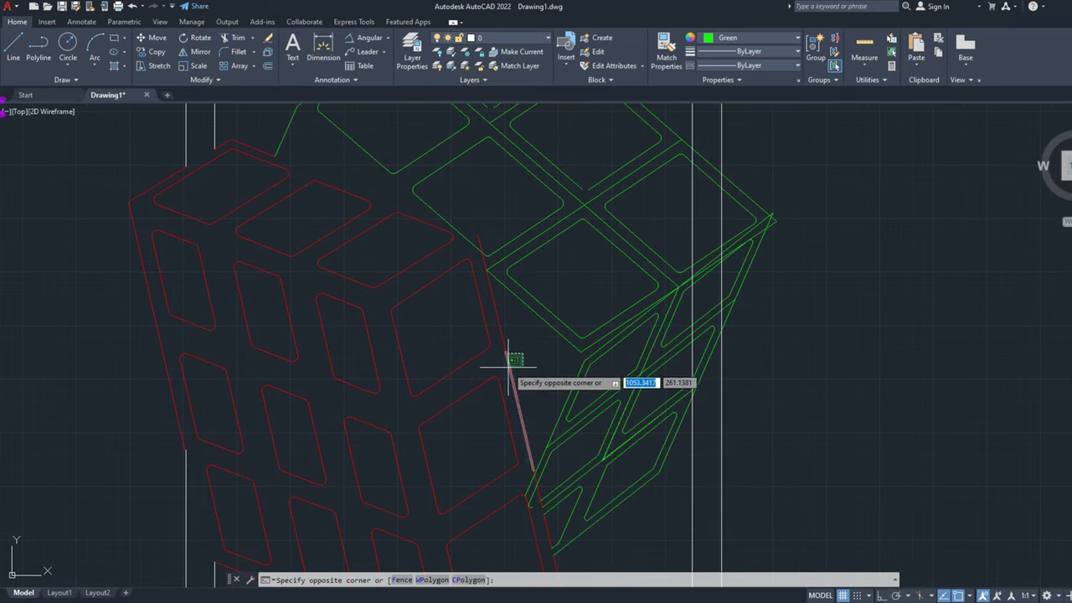
click(509, 364)
key(Delete)
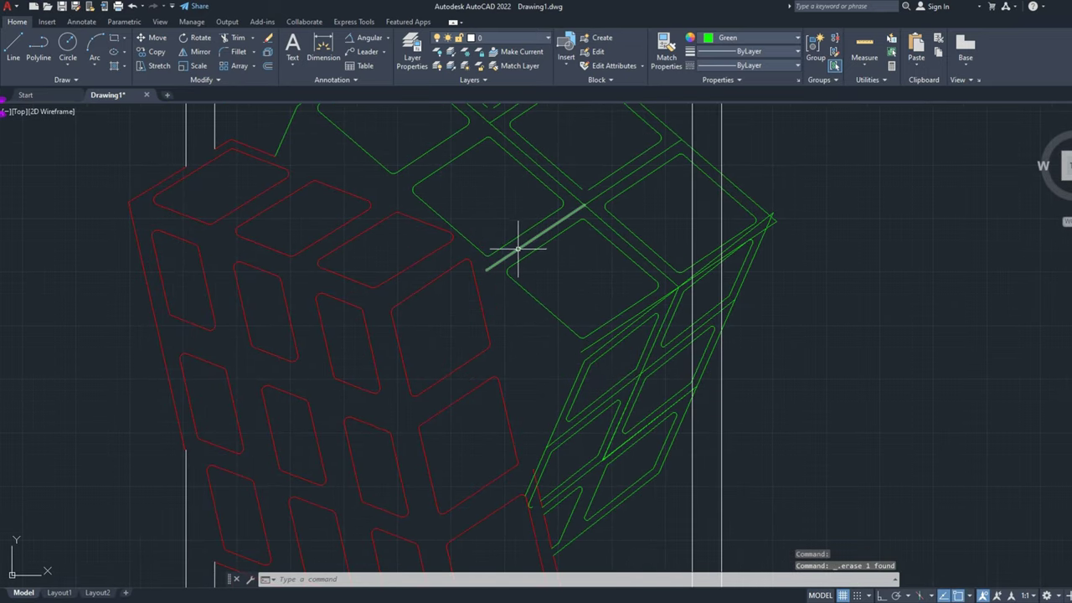
Step: Erase the four doubled green diagonals, two overlapping lines and one leftover line
click(583, 198)
click(584, 211)
key(Delete)
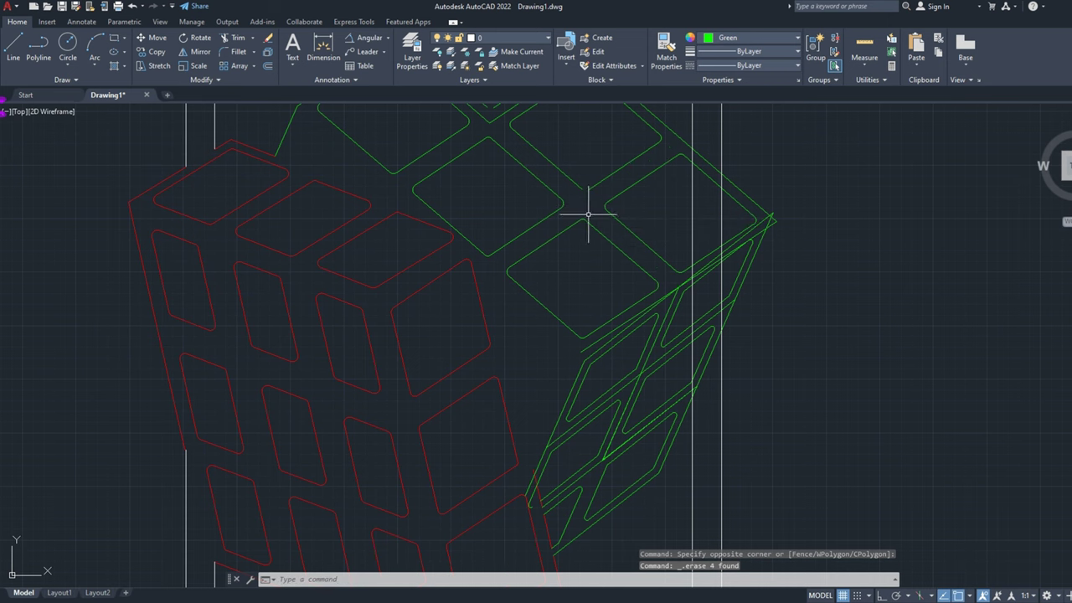
scroll(618, 234, up, 3)
click(586, 318)
click(575, 360)
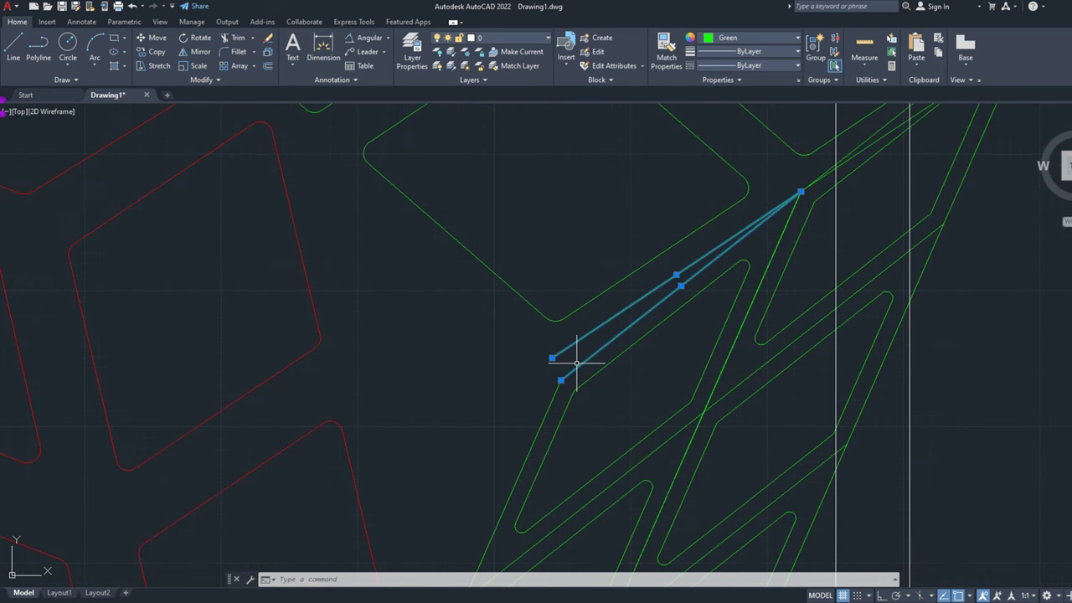
key(Delete)
click(560, 383)
key(Delete)
scroll(553, 372, down, 2)
scroll(551, 366, down, 3)
scroll(491, 426, up, 3)
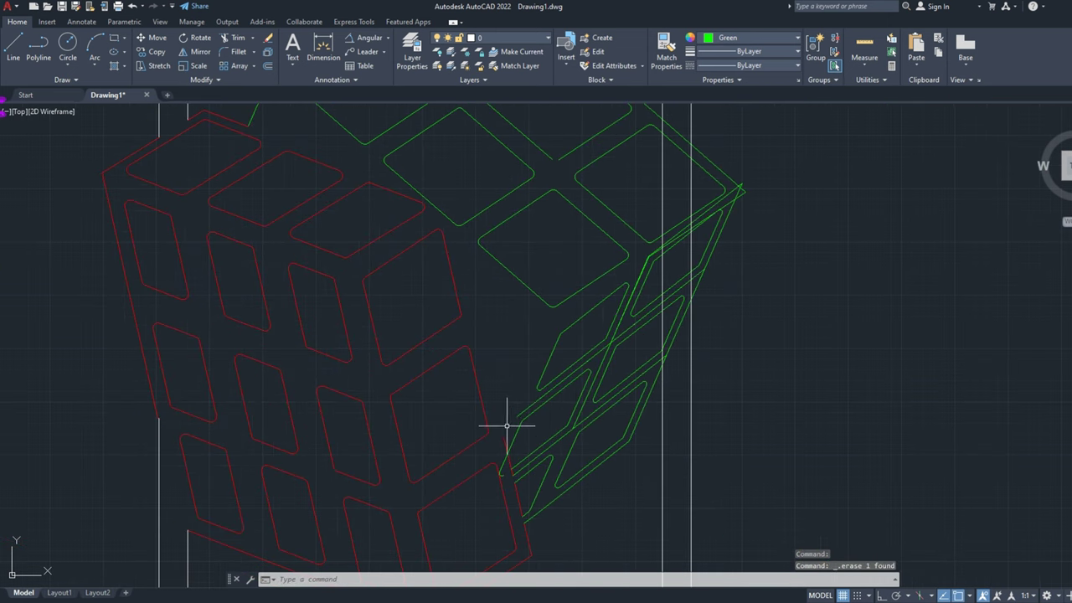
scroll(520, 410, up, 2)
scroll(513, 406, down, 2)
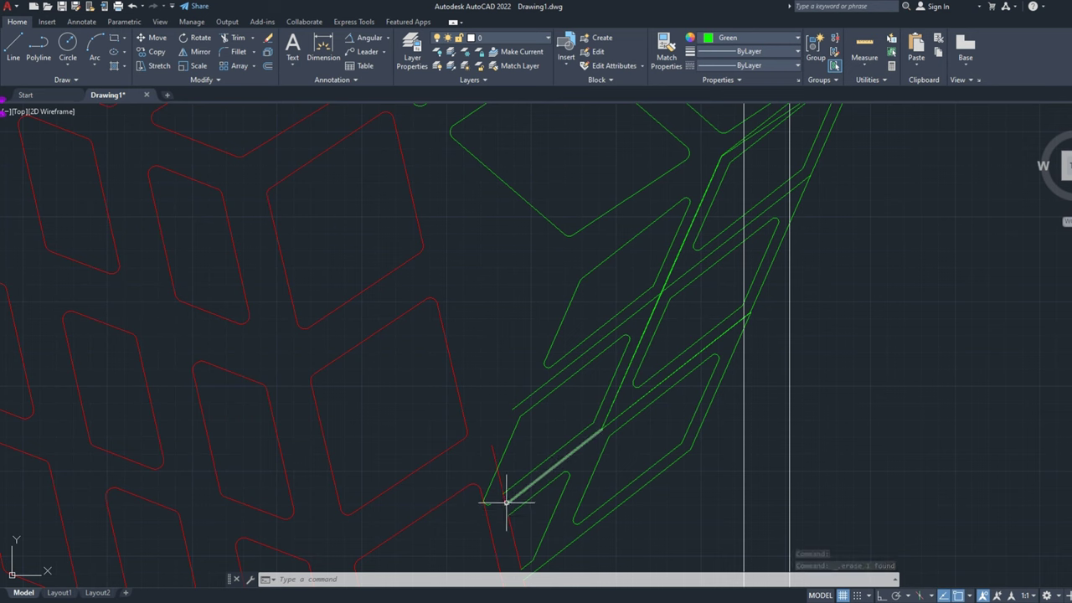
scroll(491, 498, down, 4)
scroll(491, 498, down, 2)
scroll(486, 467, up, 6)
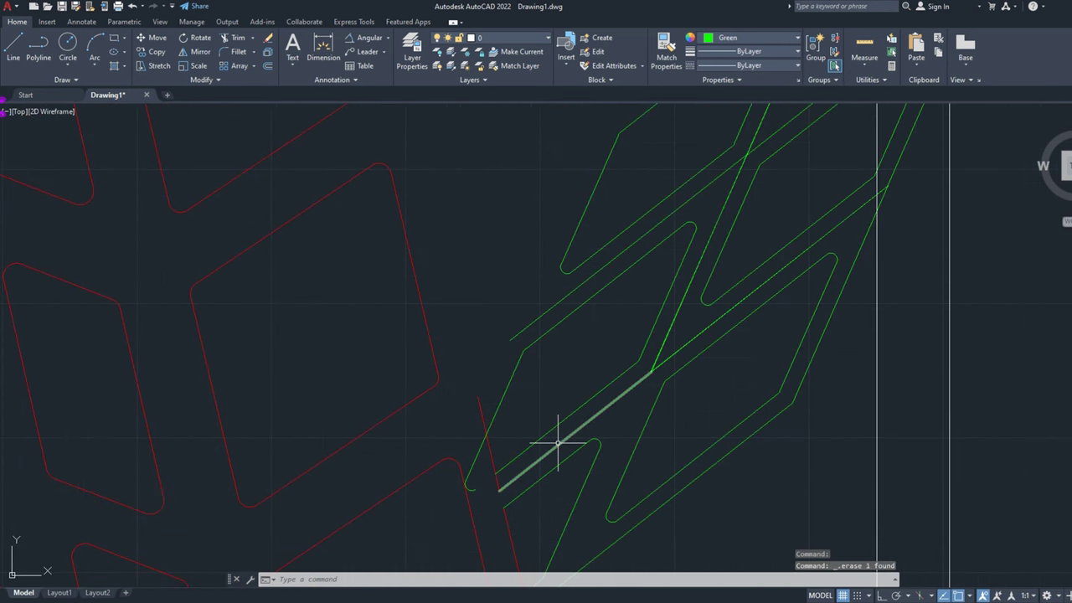
Step: Fillet three more corners between green lines on the cube
click(238, 53)
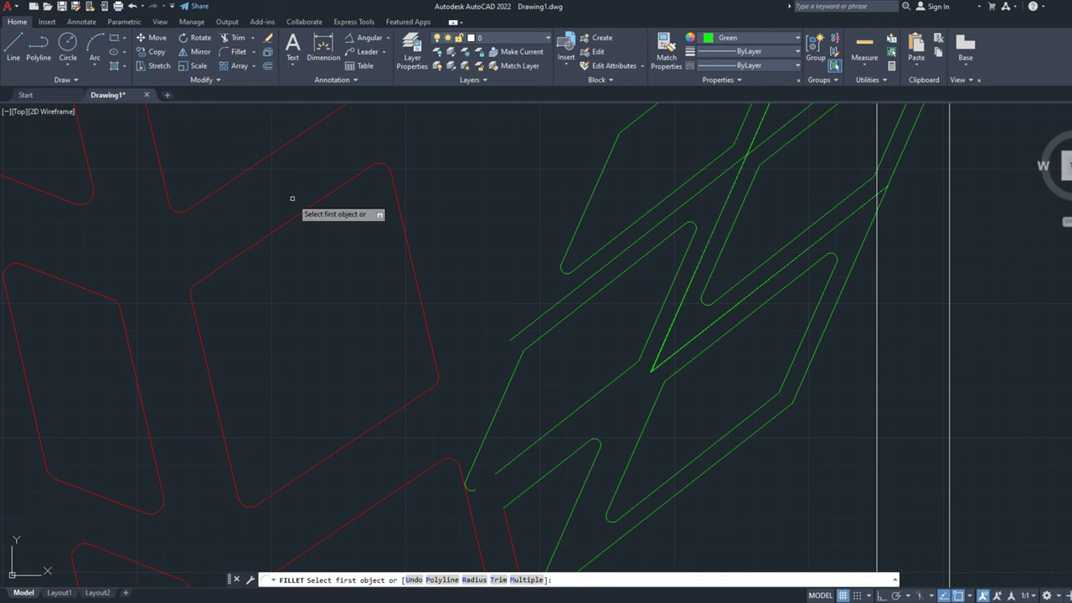
click(508, 468)
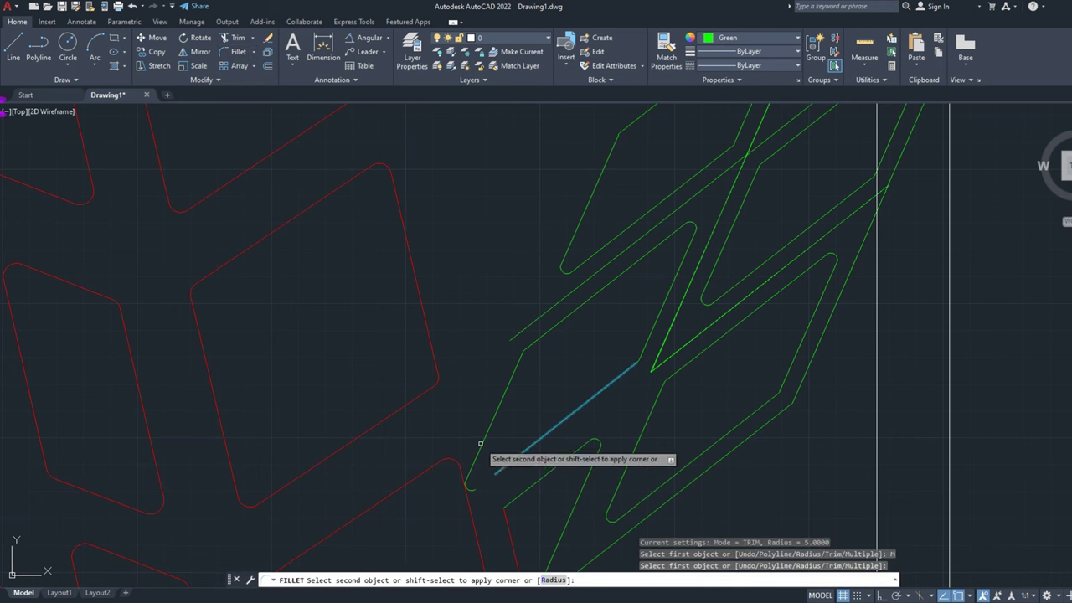
click(480, 441)
scroll(605, 373, down, 3)
scroll(642, 289, down, 3)
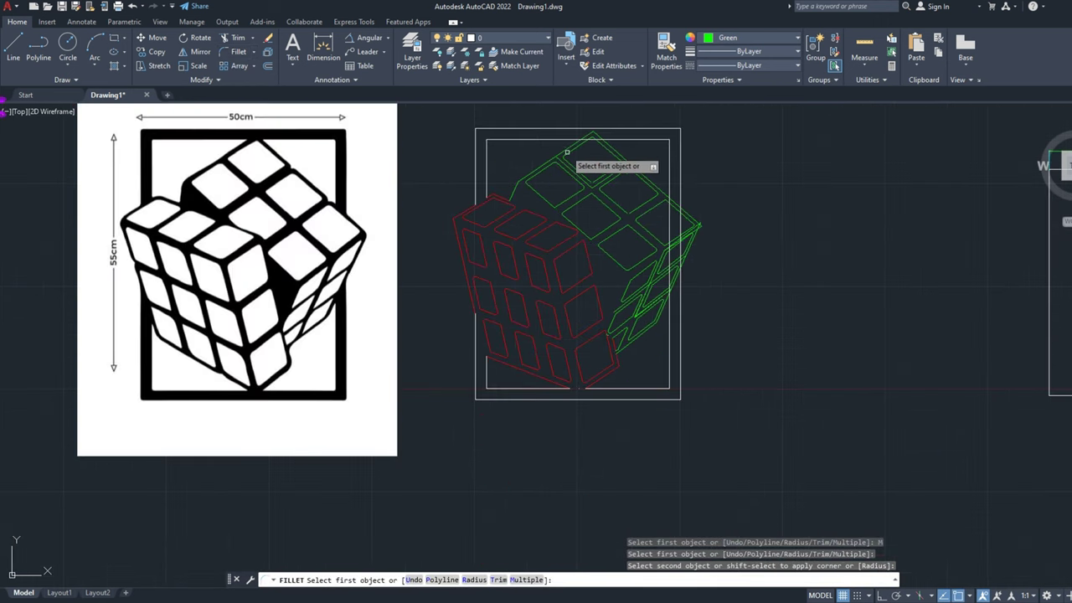
scroll(598, 171, up, 5)
click(591, 199)
click(653, 167)
click(747, 352)
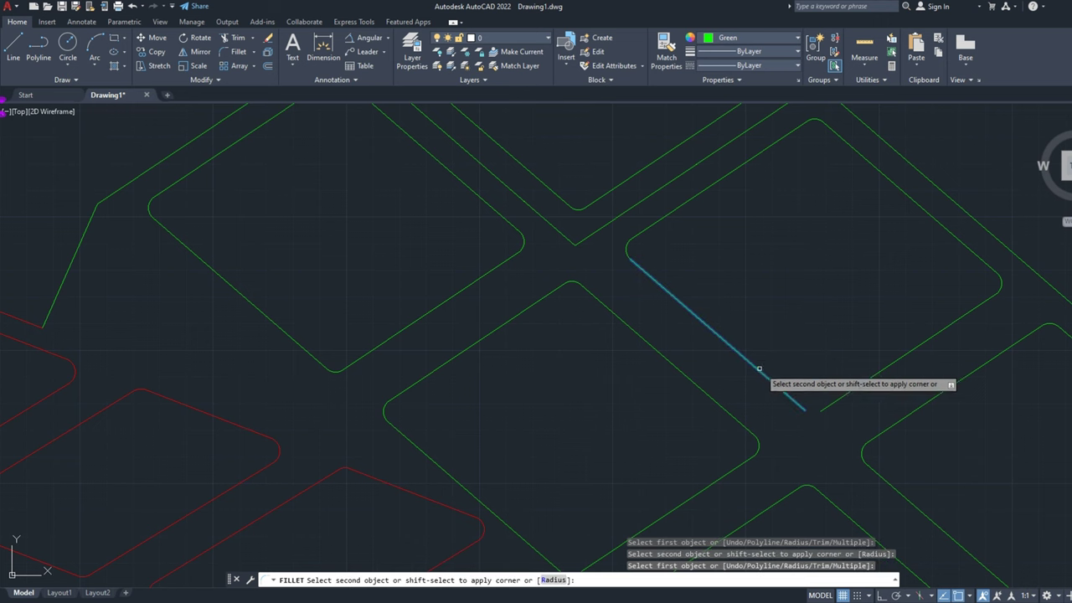
click(837, 416)
scroll(765, 360, down, 3)
key(Escape)
scroll(730, 443, up, 2)
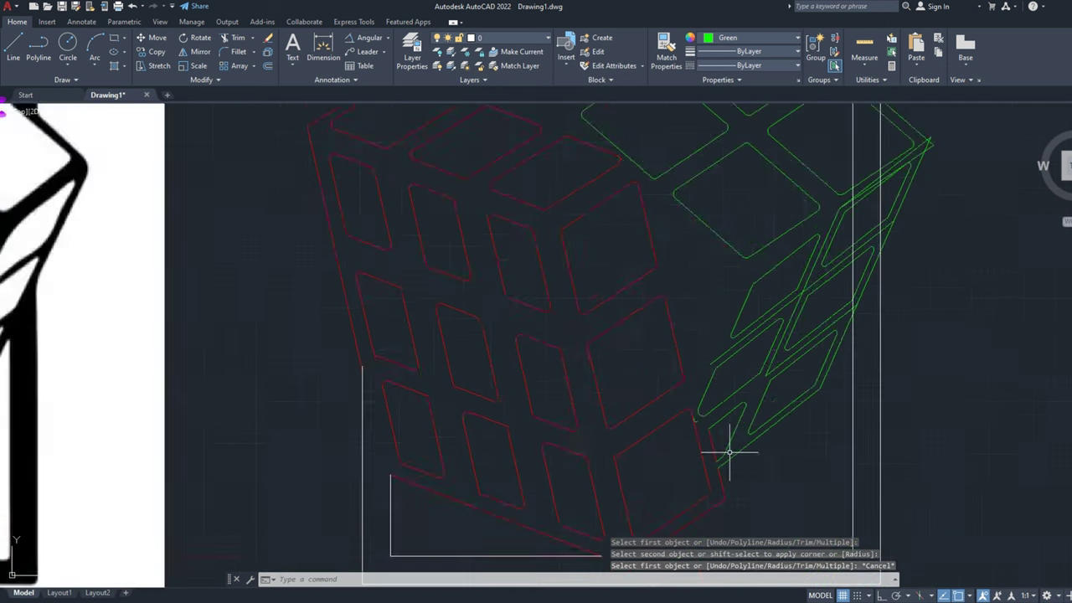
scroll(662, 421, up, 3)
Step: Erase the small leftover object, the short green line and the extra green lines on the right face
click(646, 421)
key(Delete)
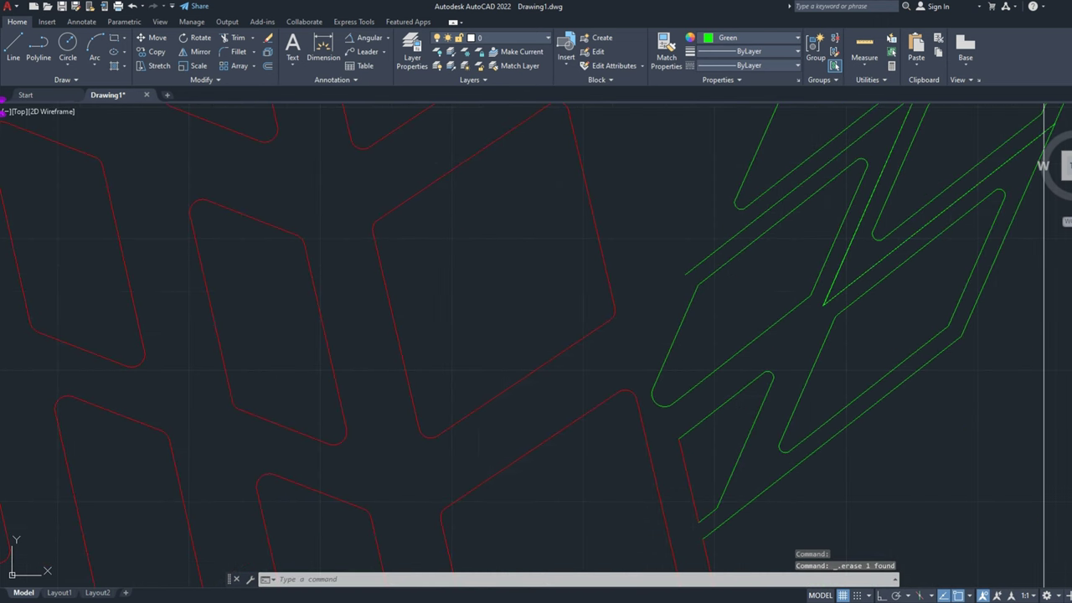
click(689, 275)
click(662, 232)
key(Delete)
click(824, 290)
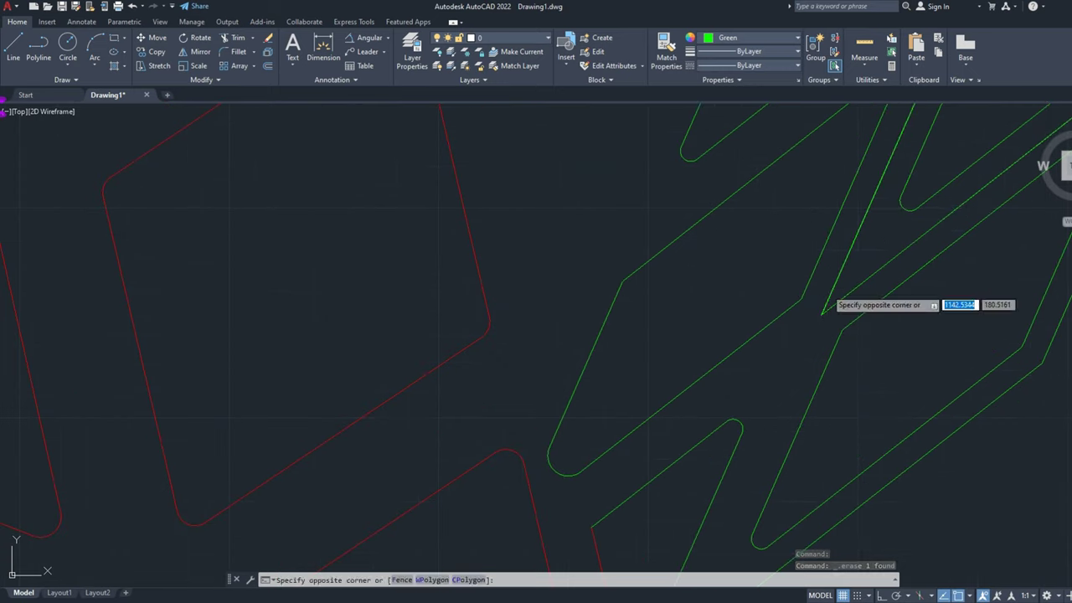
click(796, 348)
key(Delete)
scroll(821, 318, down, 2)
scroll(859, 266, down, 2)
scroll(859, 267, up, 3)
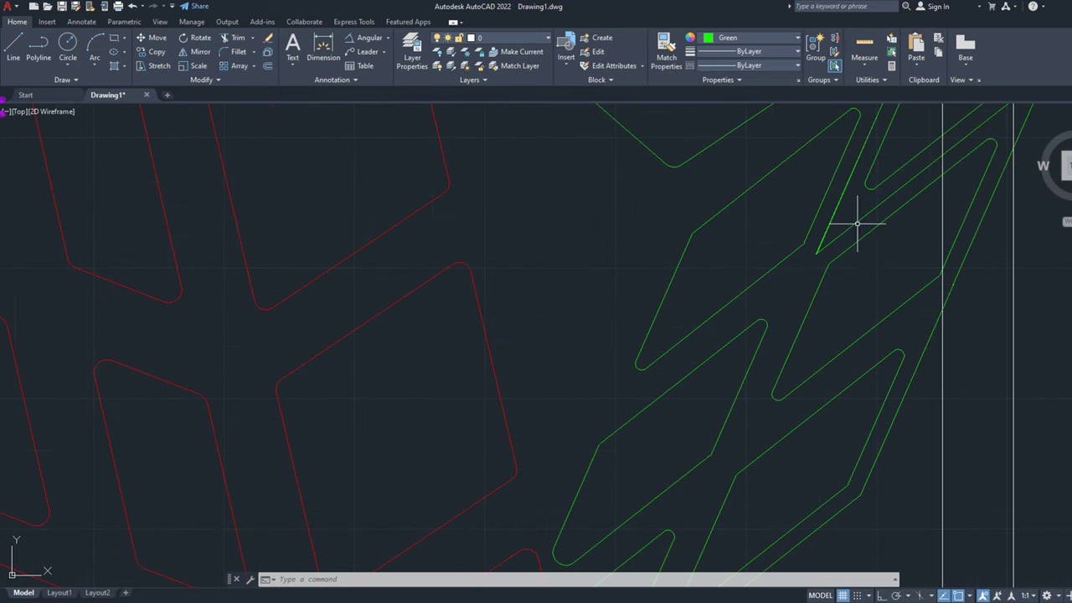
click(828, 231)
click(842, 223)
key(Delete)
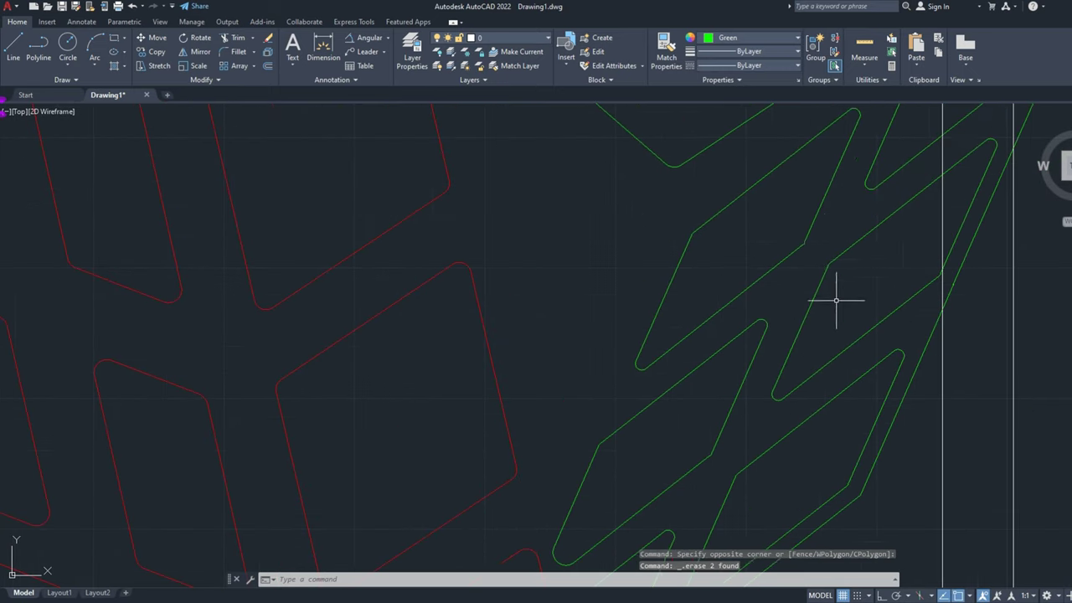
scroll(835, 299, down, 3)
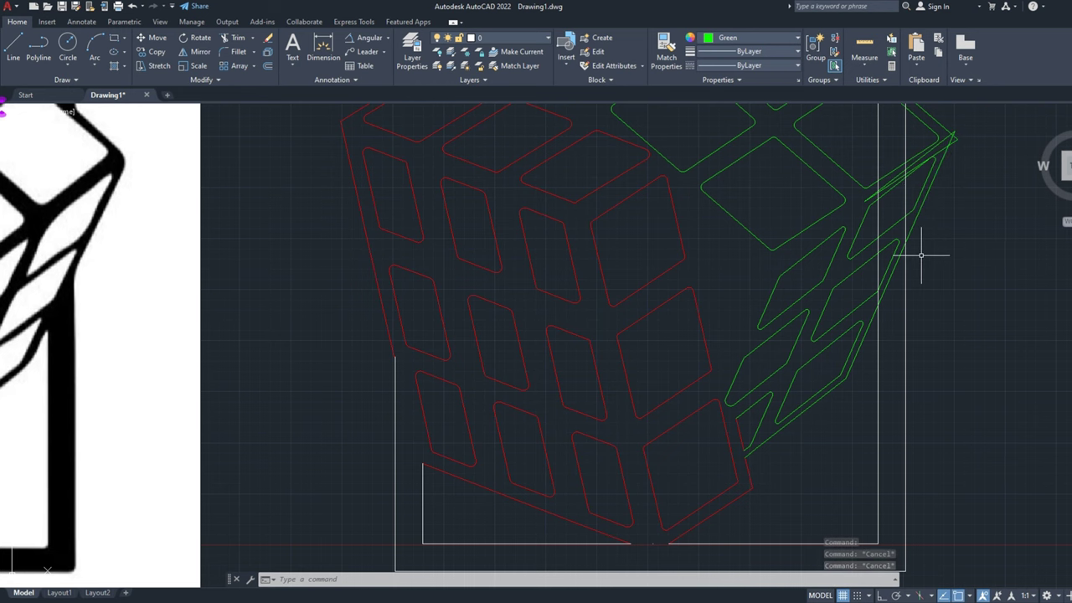
scroll(859, 361, down, 5)
scroll(866, 376, down, 3)
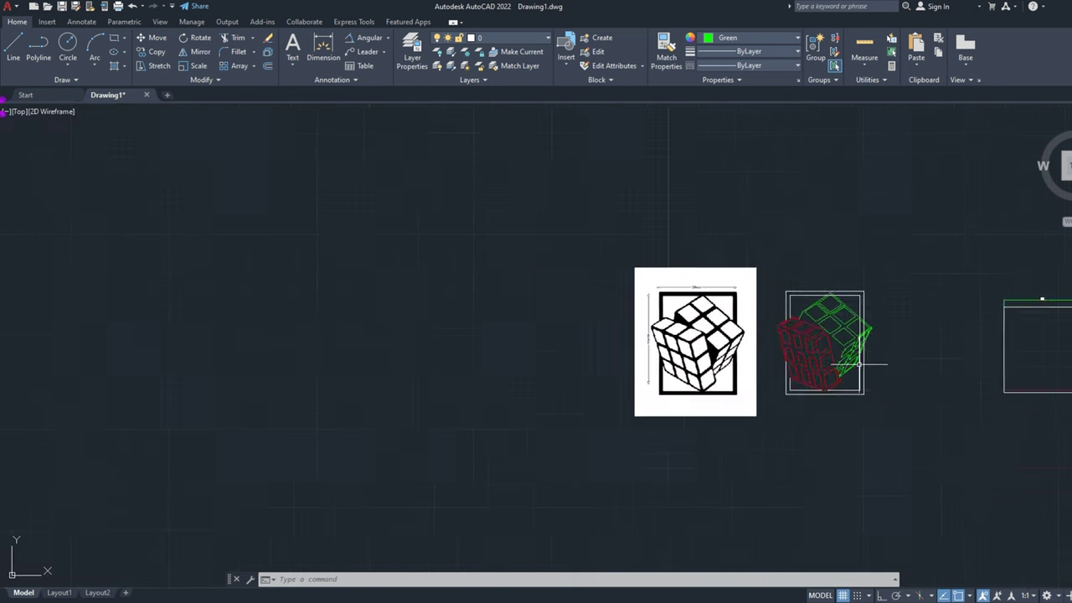
scroll(846, 373, up, 6)
Step: Trim the white frame piece lying between the green lines
text(tr)
key(Return)
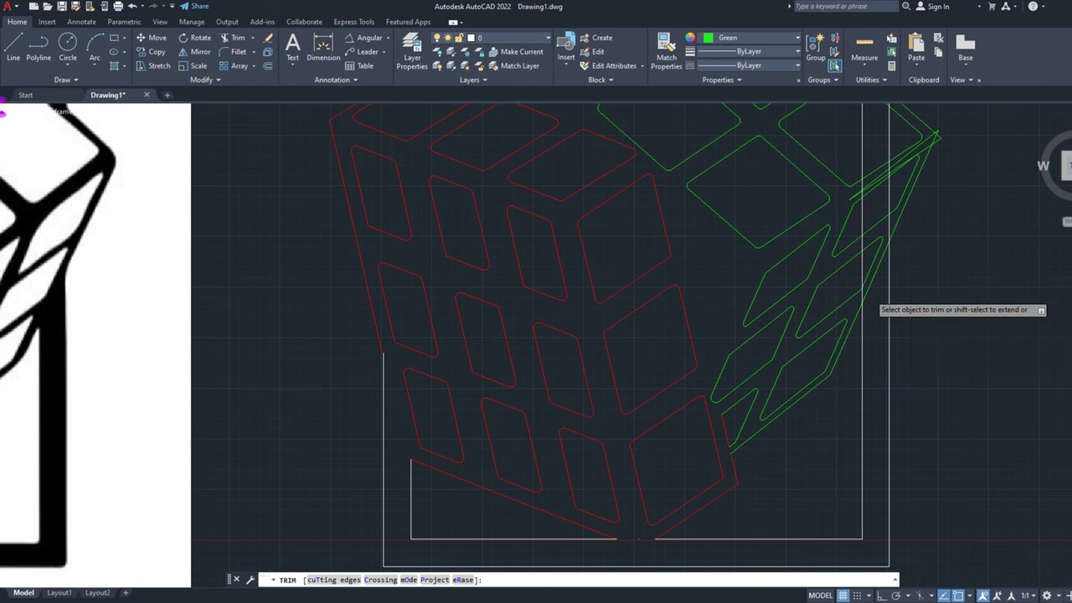
scroll(867, 307, up, 5)
click(823, 293)
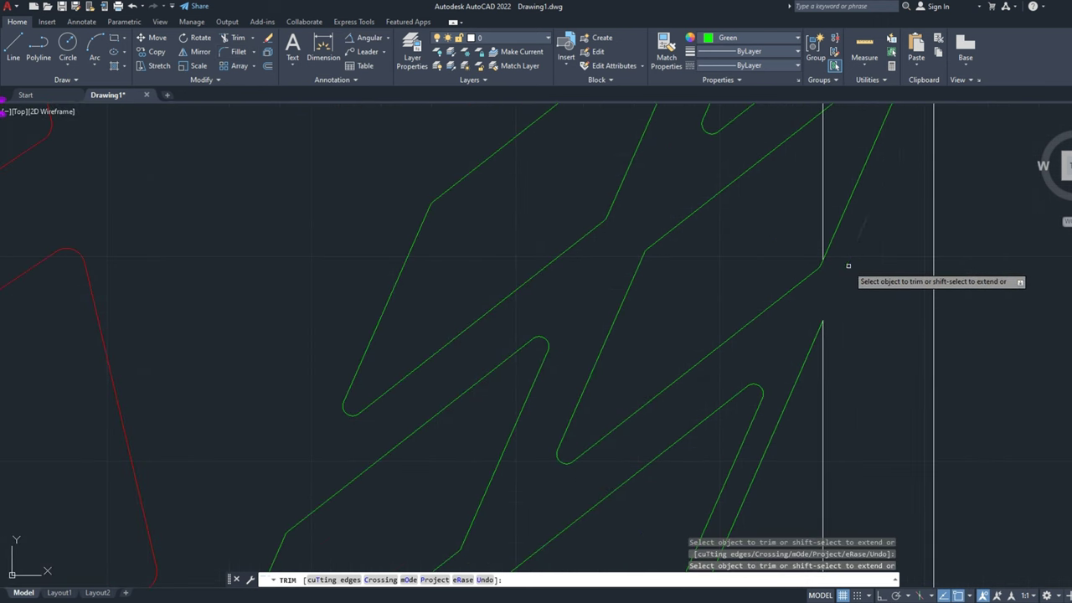
scroll(848, 265, down, 4)
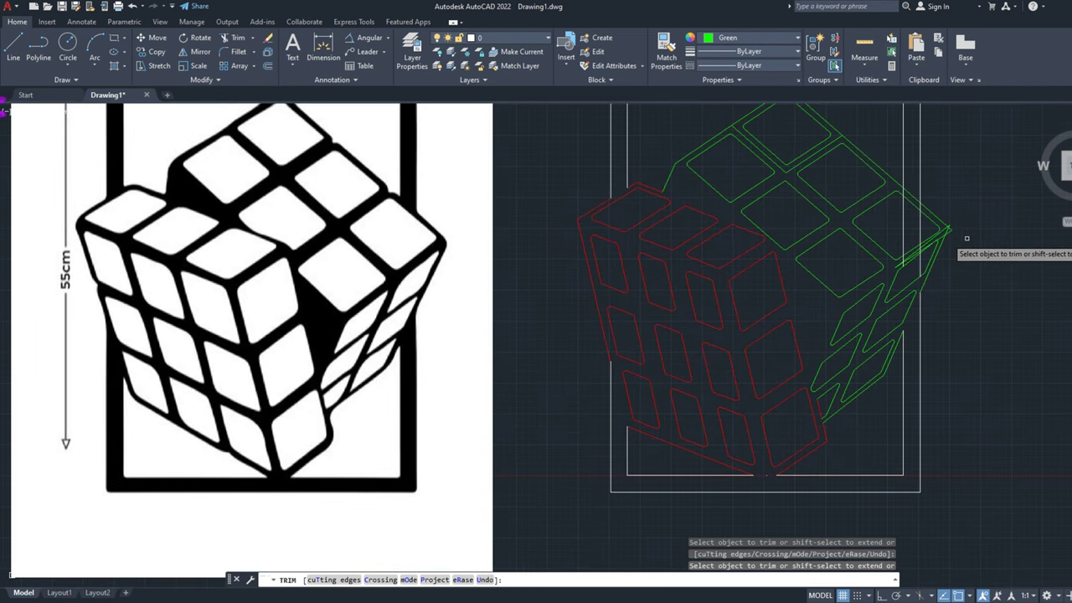
scroll(967, 238, up, 5)
key(Escape)
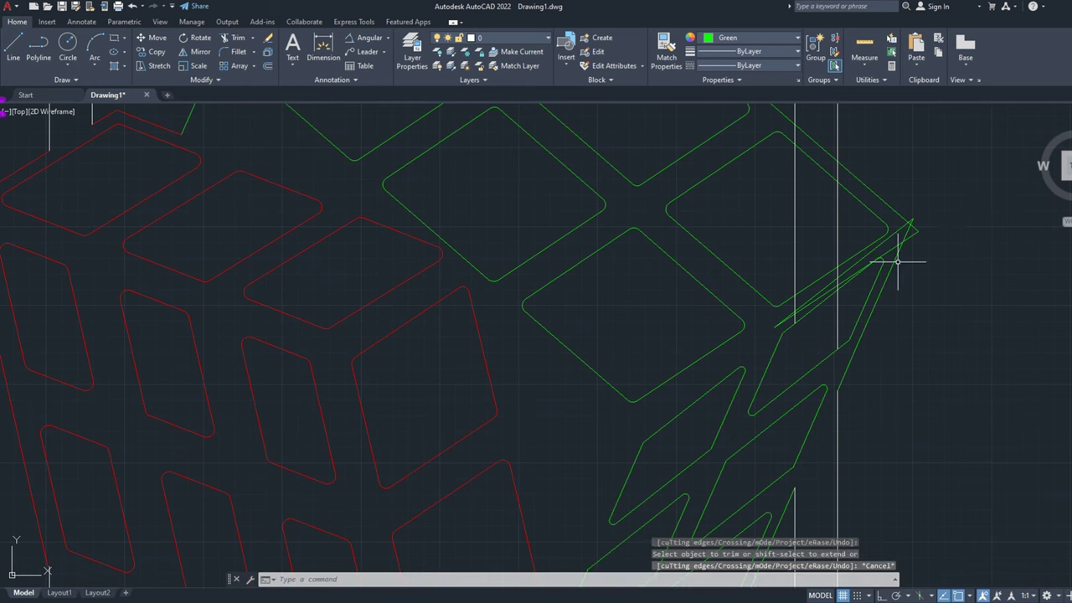
Step: Remove the long green diagonal line crossing the frame, undoing an over-broad erase
click(911, 226)
scroll(910, 227, up, 4)
click(903, 213)
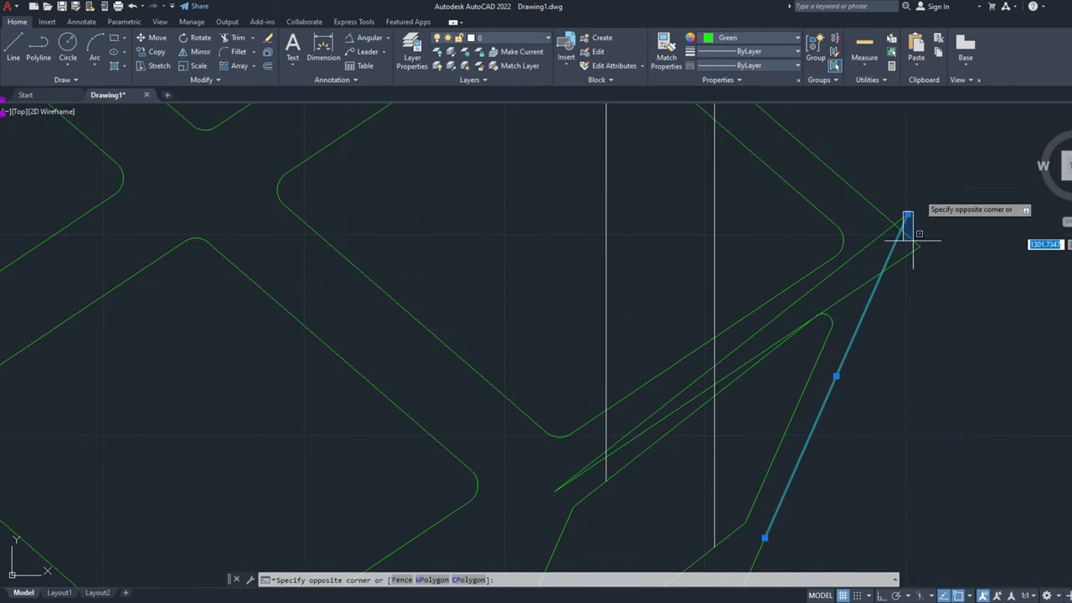
click(928, 171)
click(907, 216)
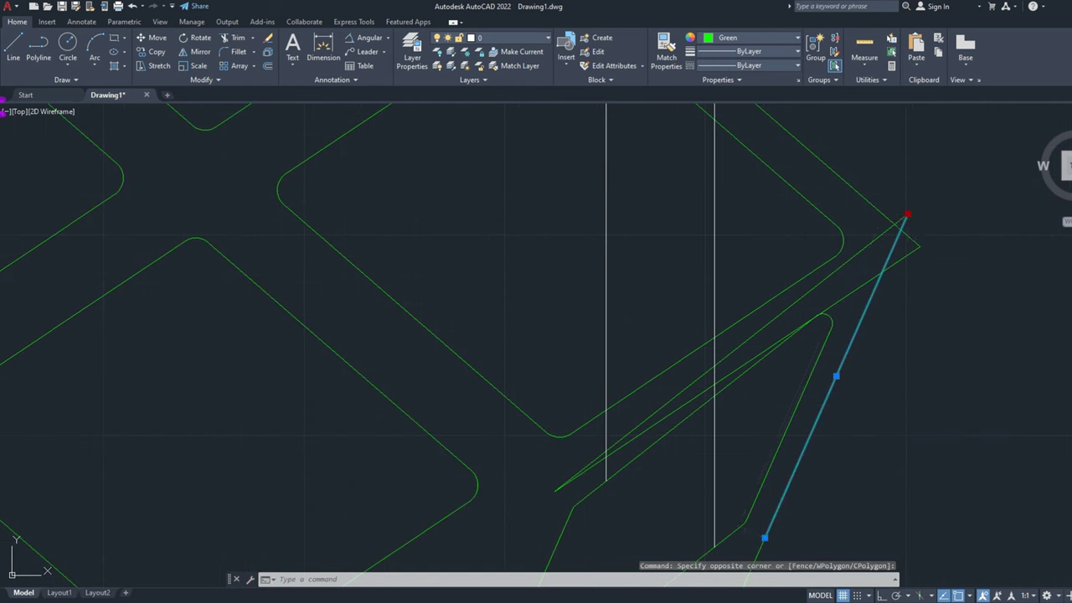
key(Escape)
click(909, 227)
click(863, 293)
key(Delete)
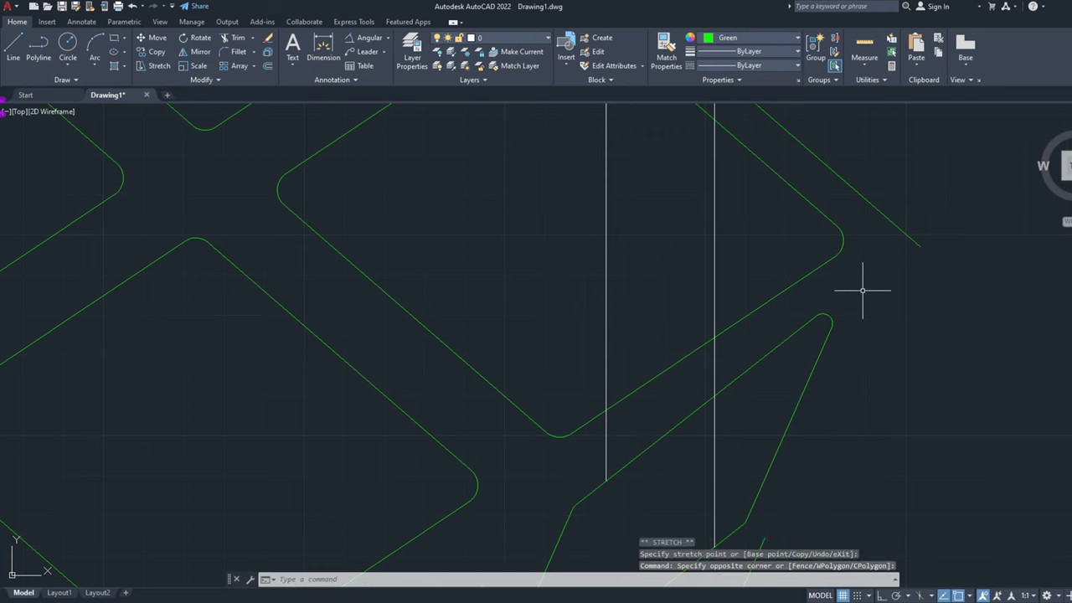
click(133, 7)
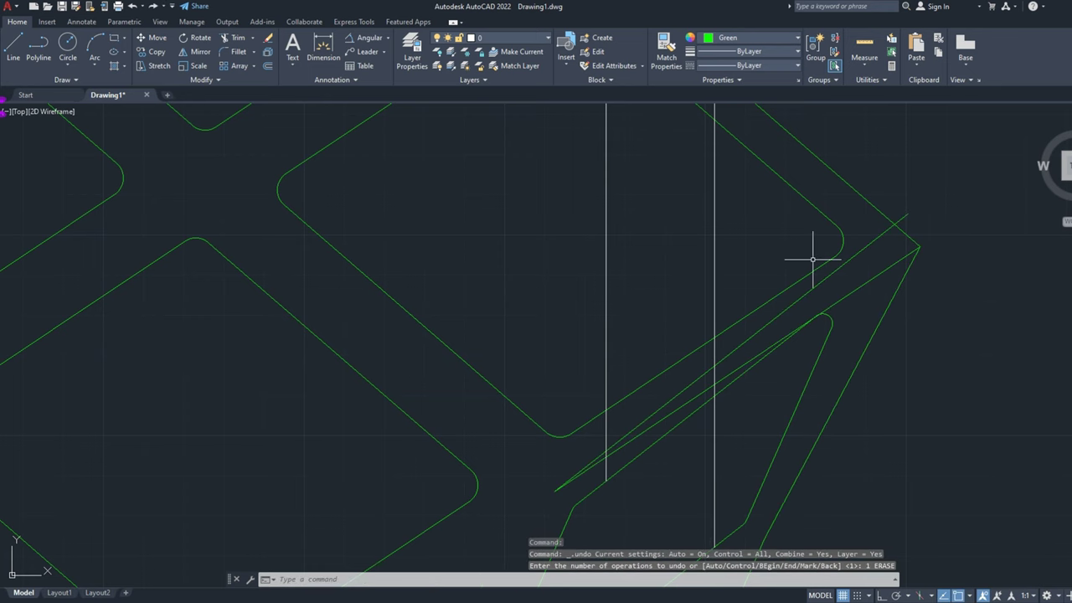
click(855, 290)
key(Delete)
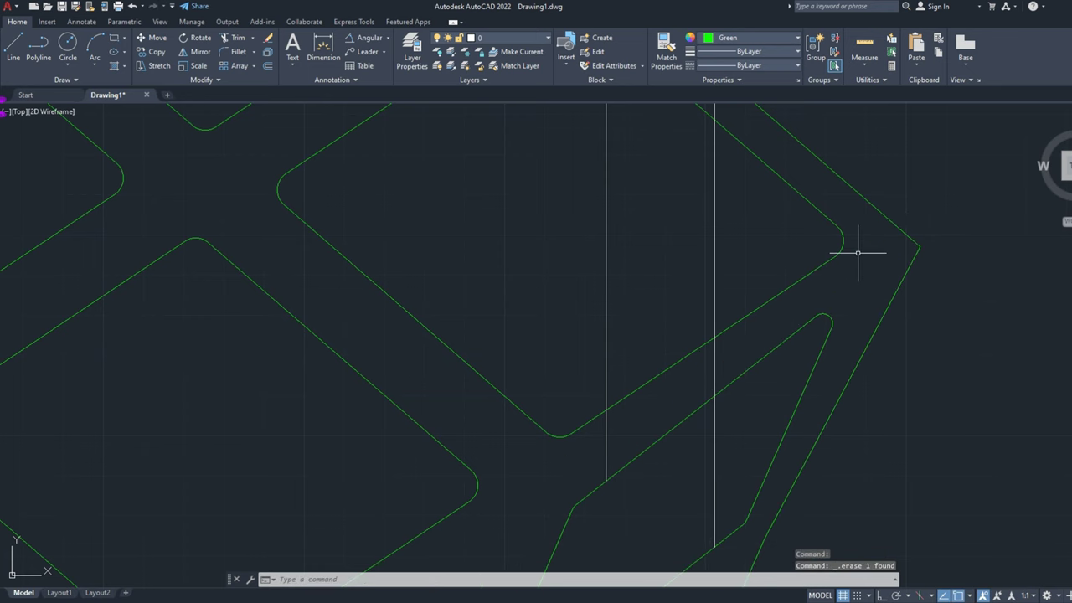
scroll(858, 252, down, 4)
Step: Trim the vertical frame lines and other line pieces running through the cube
text(tr)
key(Return)
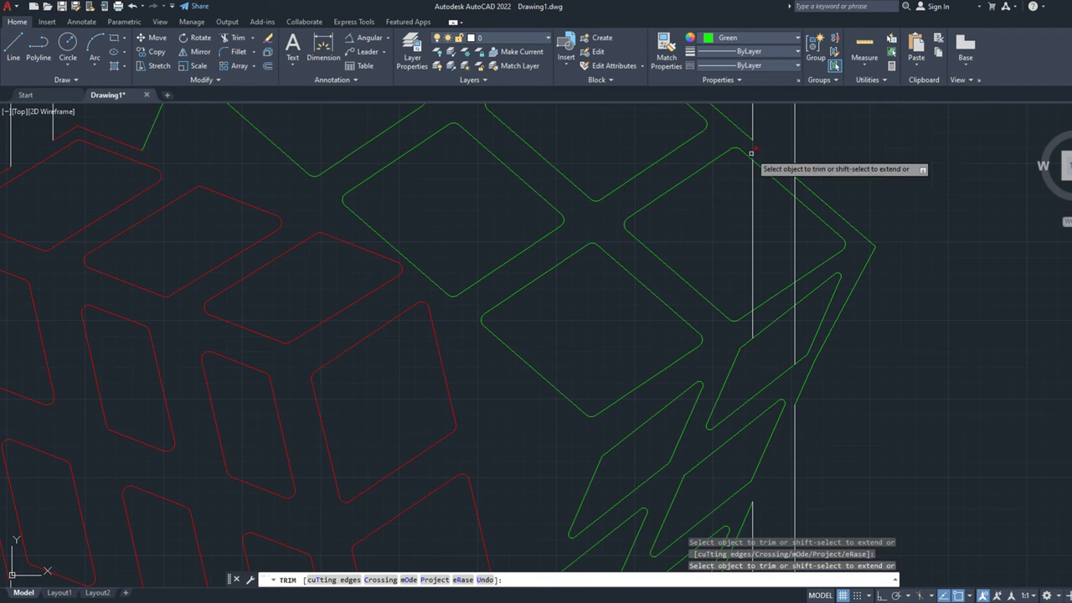
scroll(792, 183, up, 3)
drag(789, 179, 760, 337)
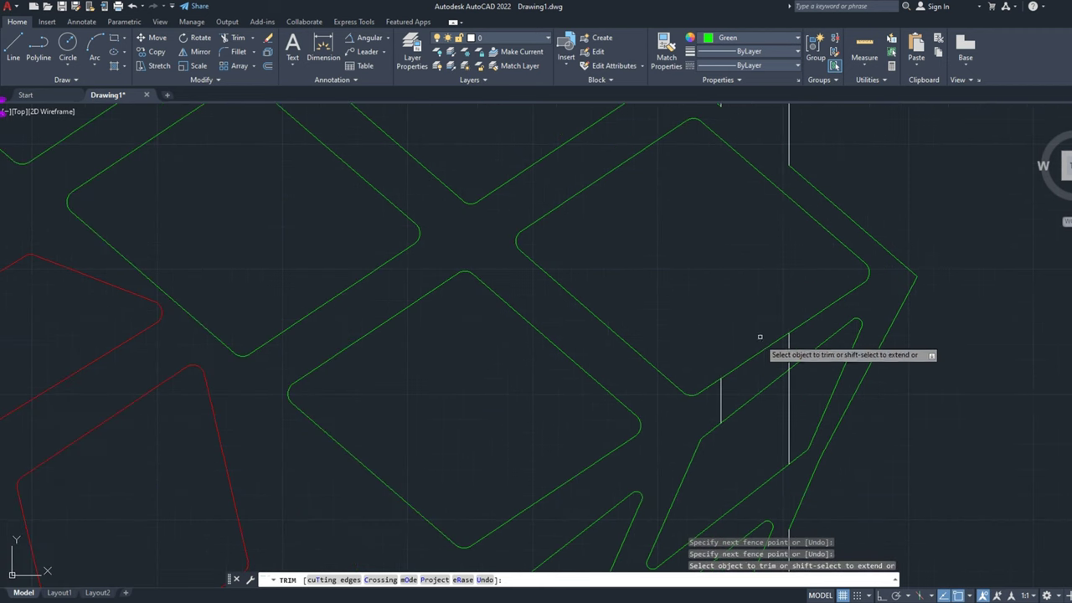
drag(790, 407, 719, 395)
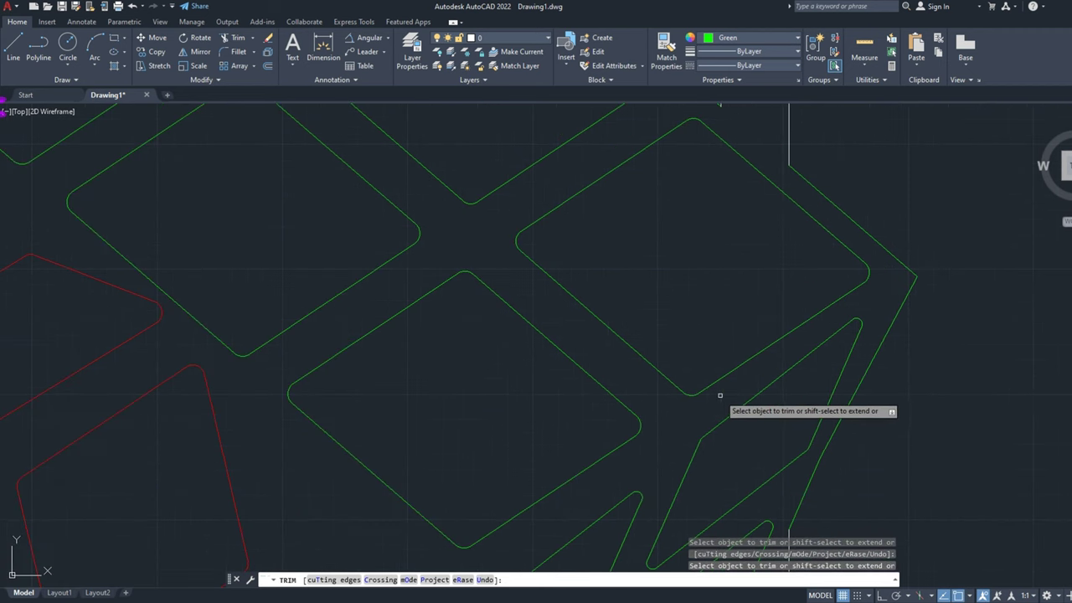
scroll(720, 395, down, 3)
scroll(551, 125, up, 4)
mouse_move(563, 186)
mouse_down()
mouse_move(576, 216)
mouse_move(425, 191)
mouse_up()
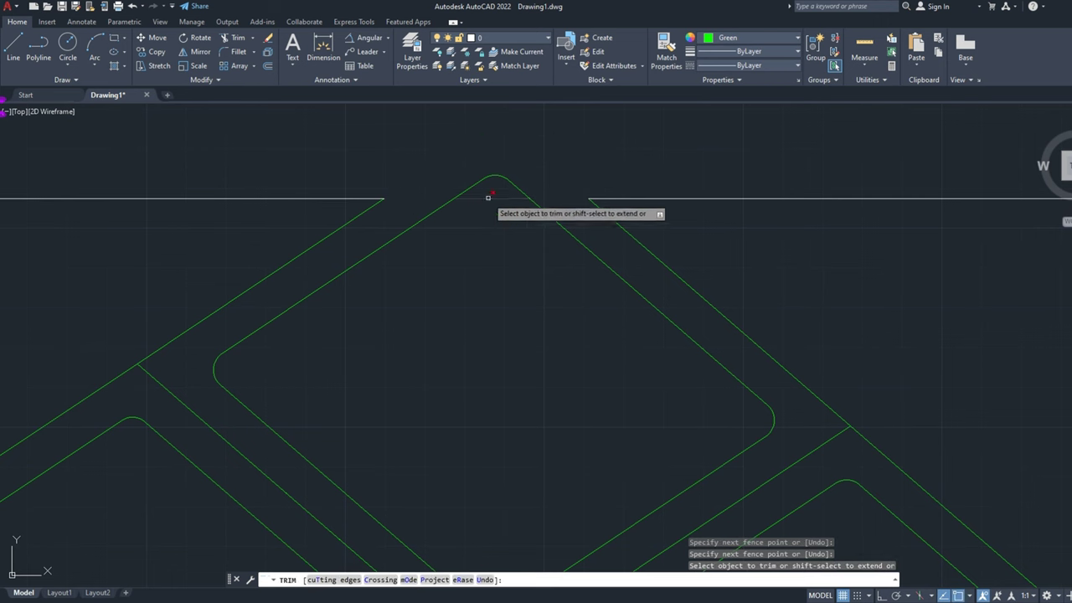
scroll(487, 197, down, 5)
scroll(494, 160, down, 2)
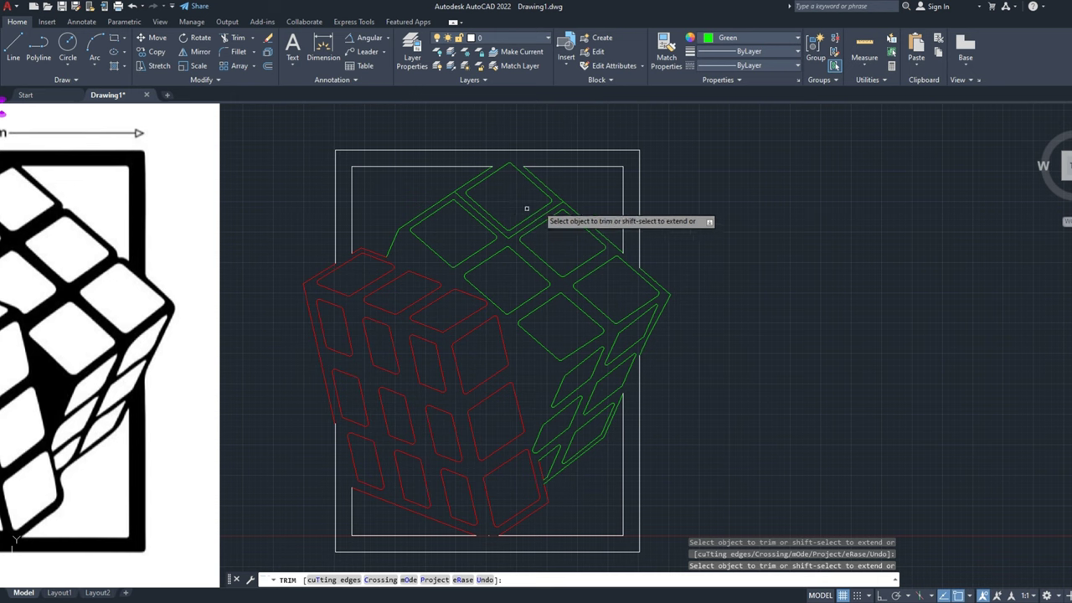
Step: Fillet the red corner, a green edge and the upper-left corner with radius 5 in Multiple mode
click(241, 52)
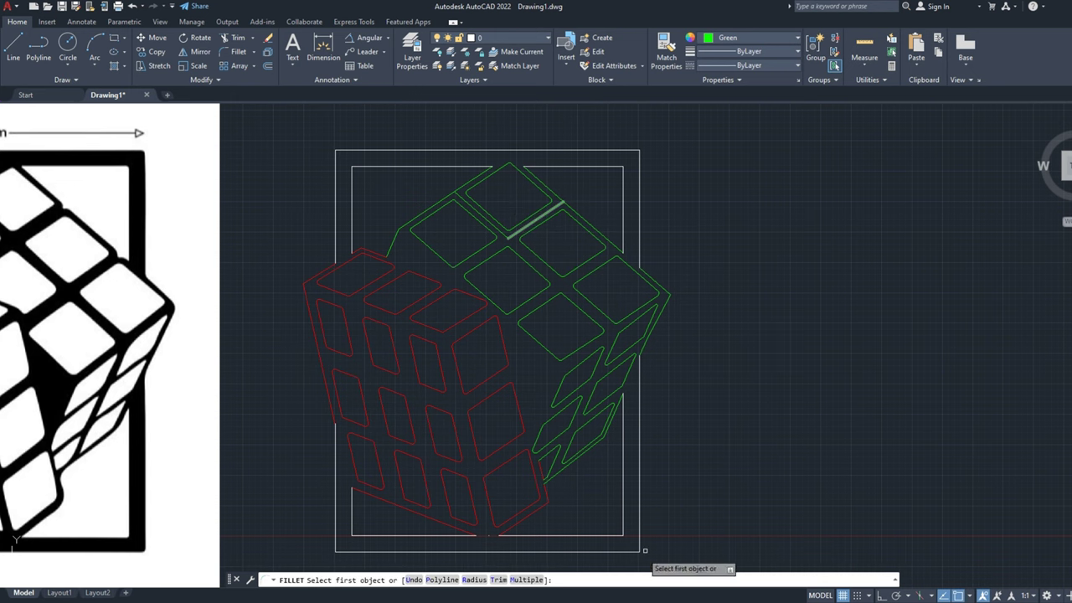
text(R)
key(Return)
key(Return)
text(M)
key(Return)
scroll(311, 289, up, 2)
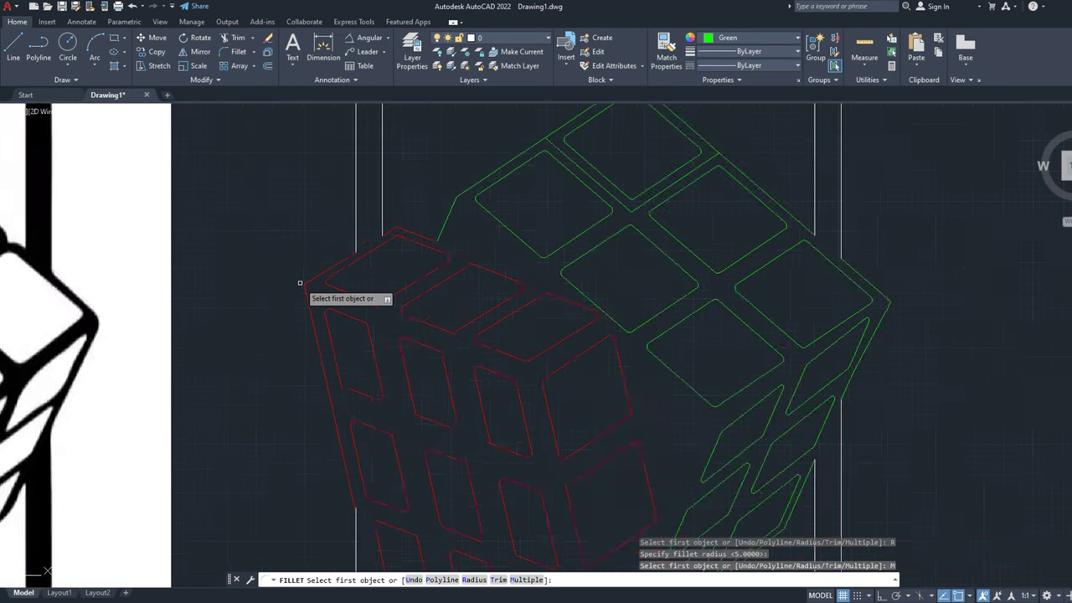
scroll(310, 278, up, 3)
click(314, 278)
click(310, 286)
scroll(491, 347, down, 3)
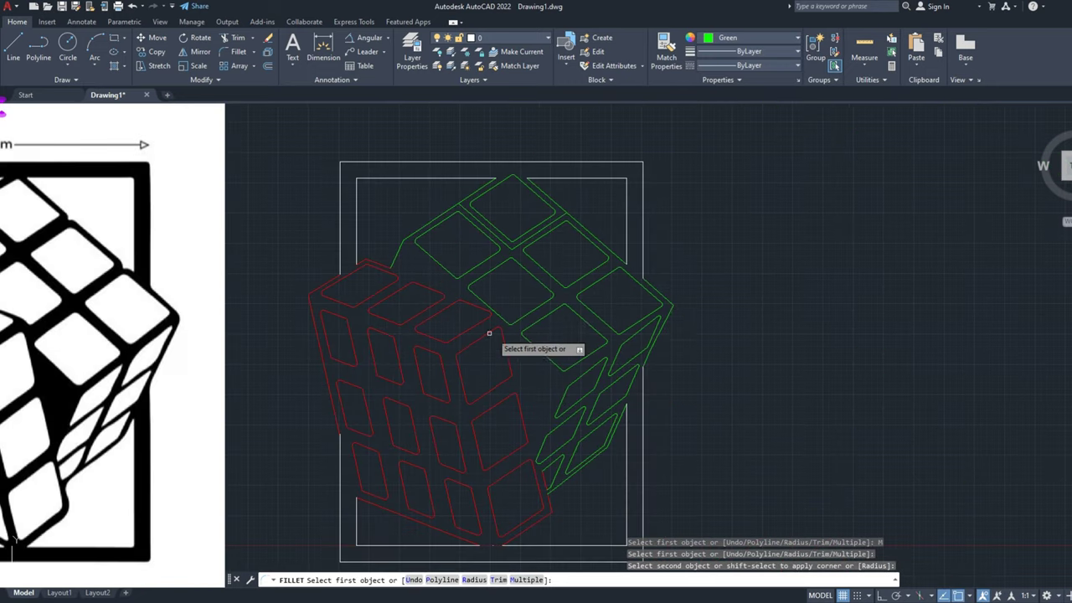
scroll(665, 304, up, 4)
click(660, 288)
click(661, 288)
scroll(661, 285, down, 5)
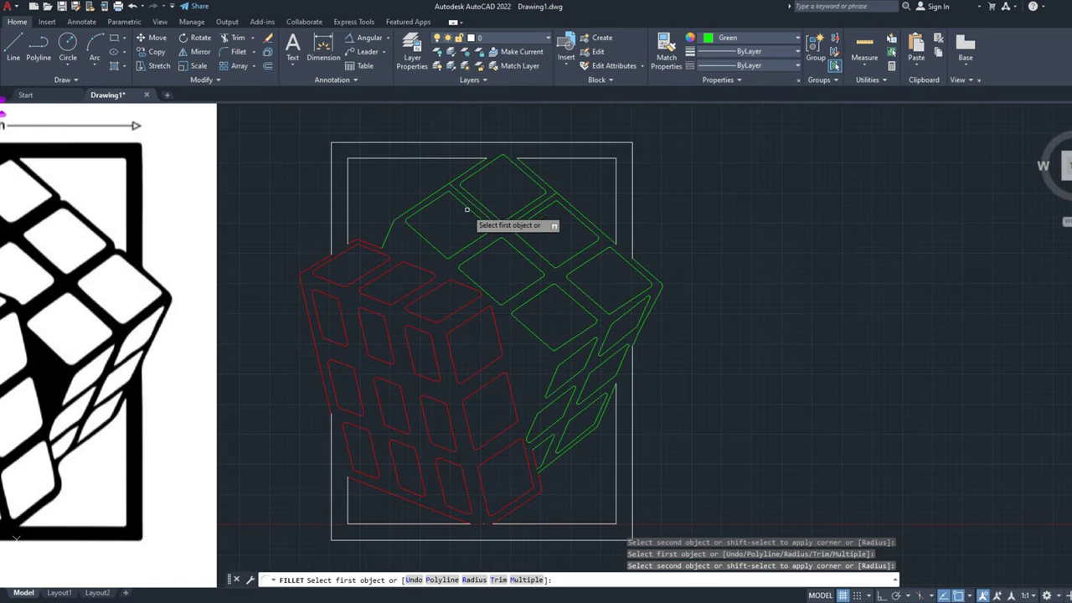
scroll(388, 213, up, 2)
click(392, 231)
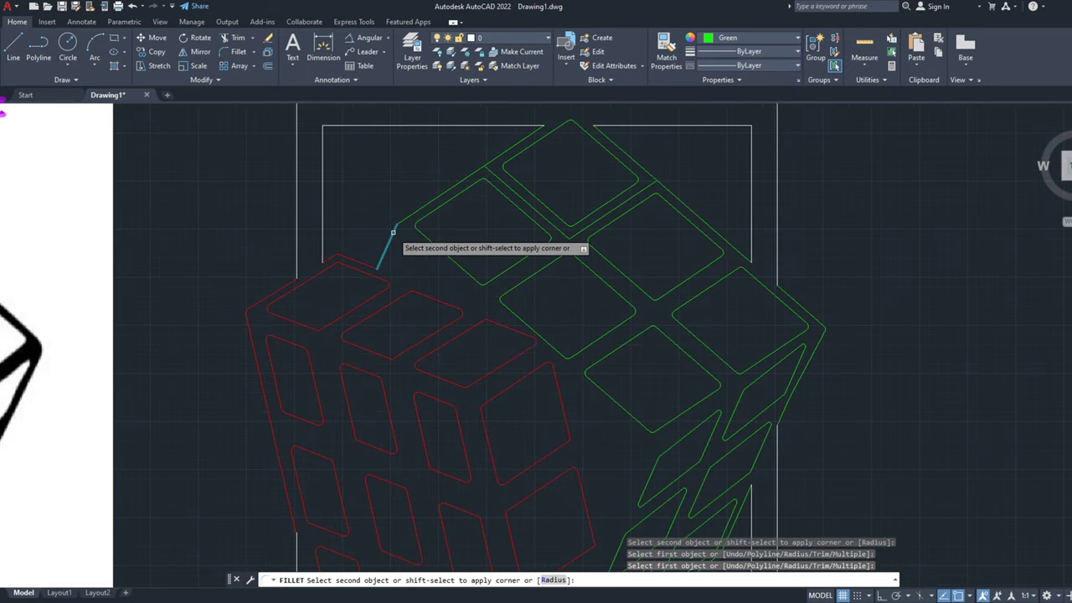
click(478, 177)
scroll(478, 179, up, 2)
Step: Delete the stray diagonal green line and another leftover green line
click(493, 171)
key(Delete)
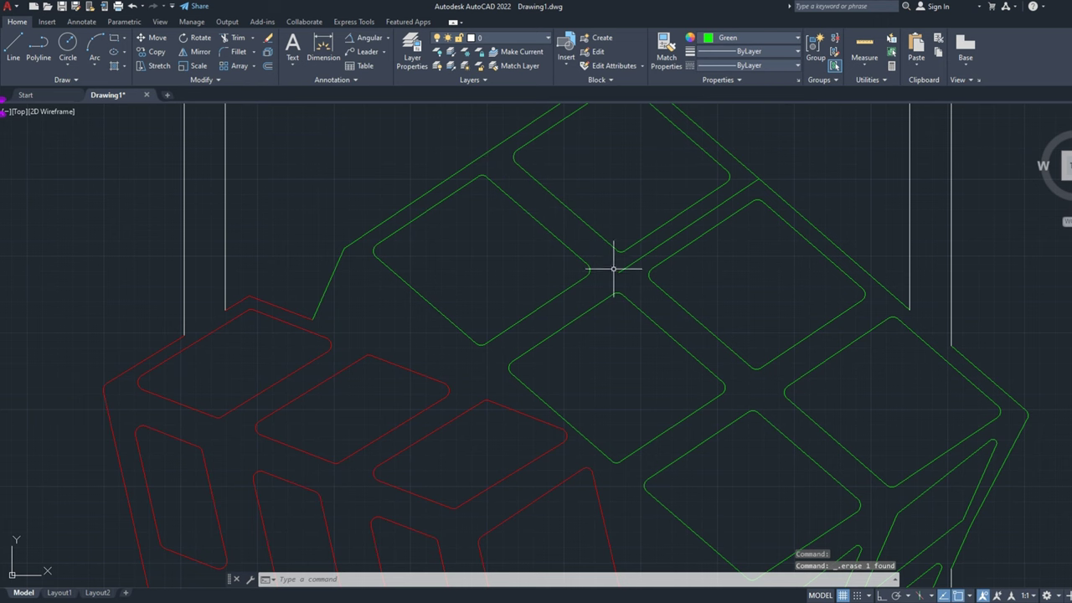
click(616, 269)
key(Delete)
scroll(626, 232, down, 2)
scroll(678, 455, down, 2)
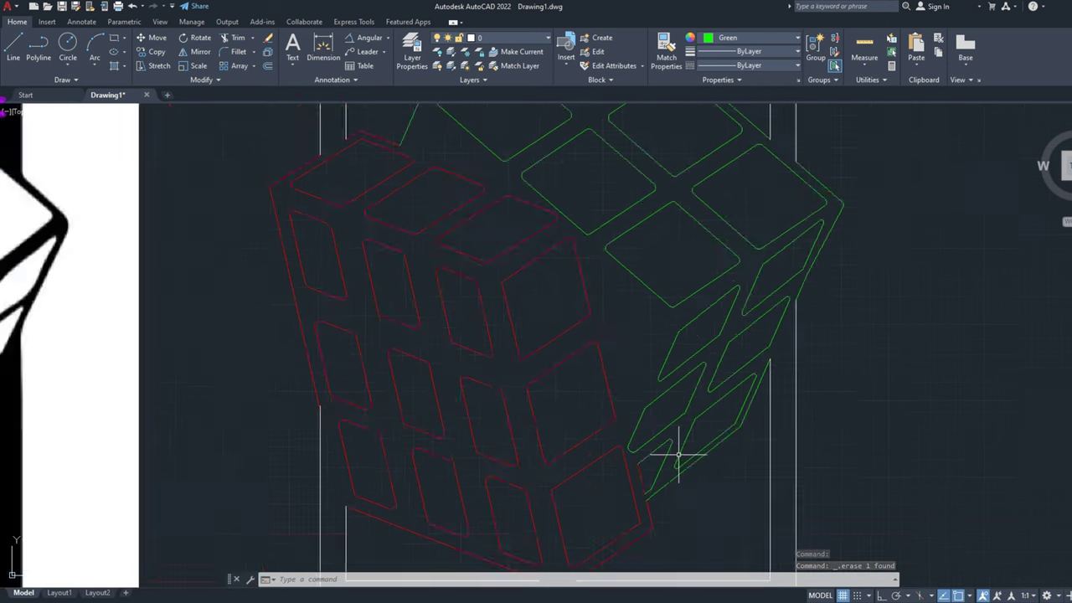
scroll(695, 407, down, 2)
scroll(695, 407, down, 1)
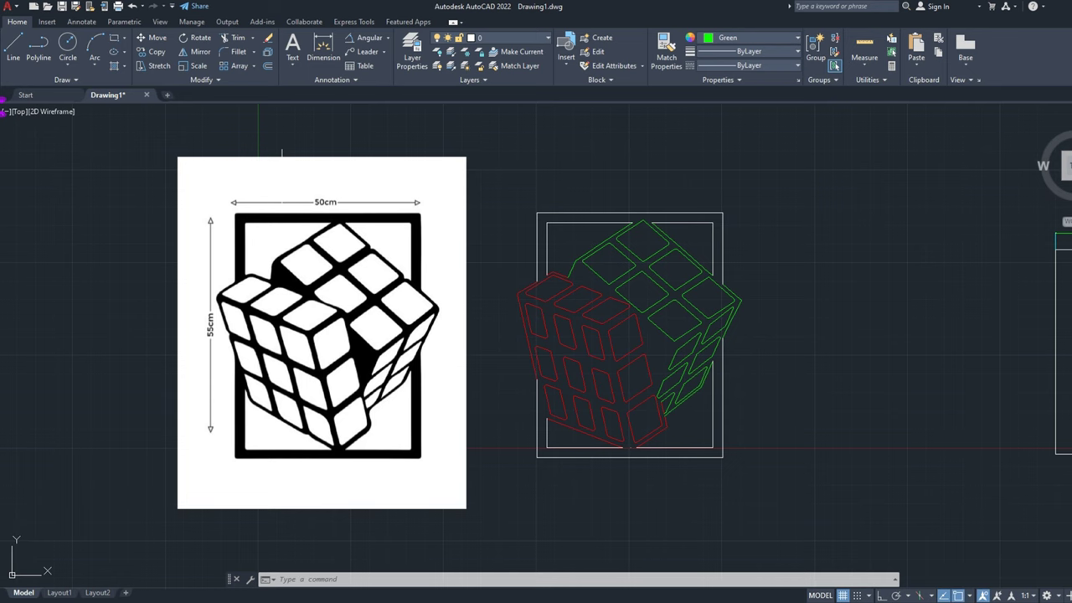
Step: Join the 252 cube and frame segments into 32 polylines and start Hatch
click(800, 185)
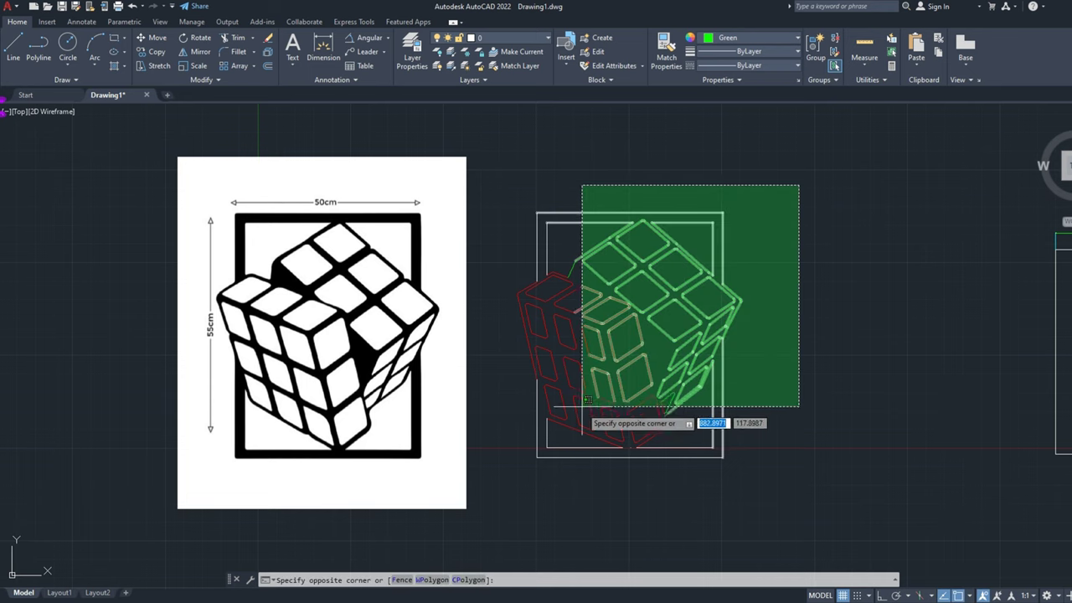
click(512, 455)
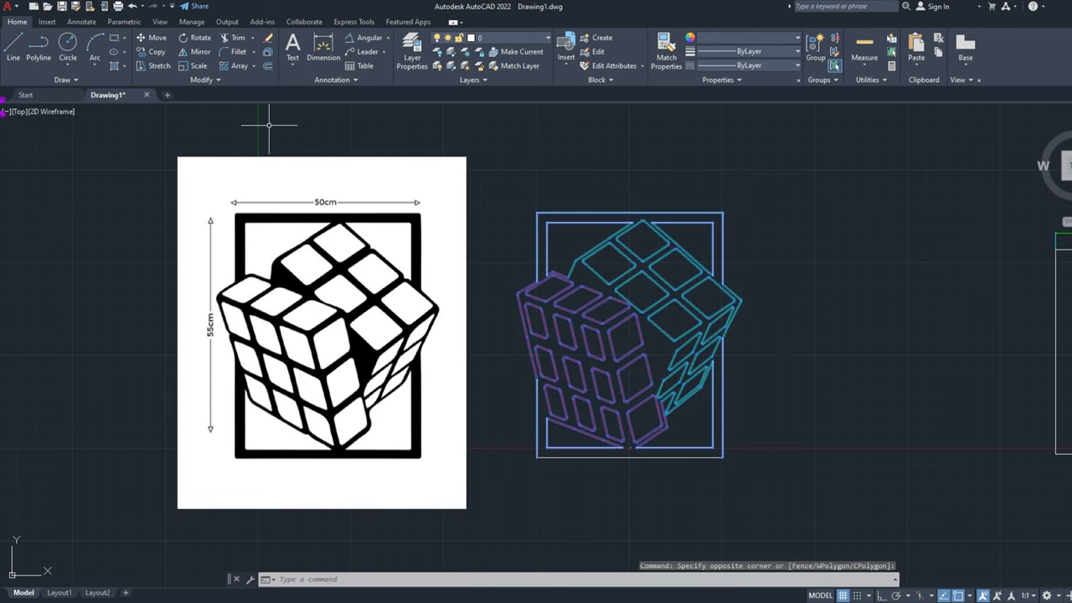
click(213, 82)
click(186, 110)
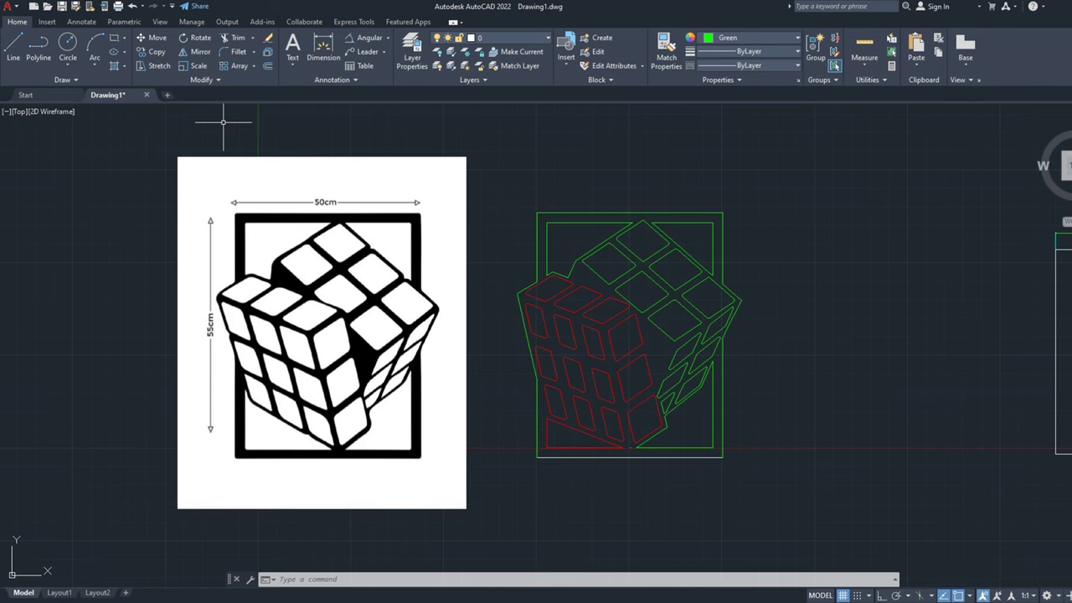
click(115, 67)
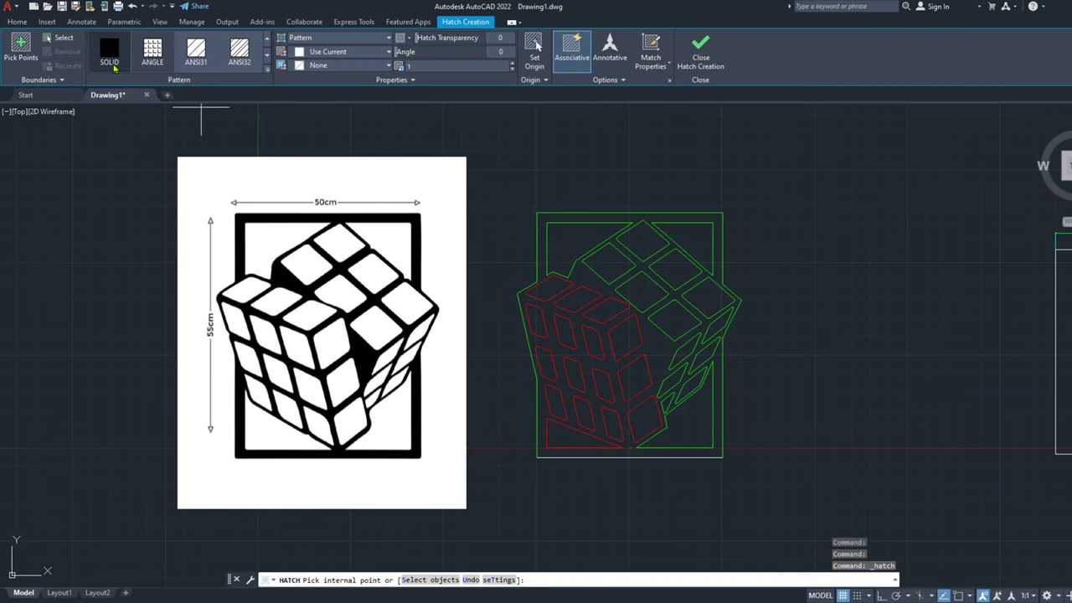
Step: Fill the cube and frame outline with a solid hatch coloured orange 205,105,40
click(323, 42)
click(312, 53)
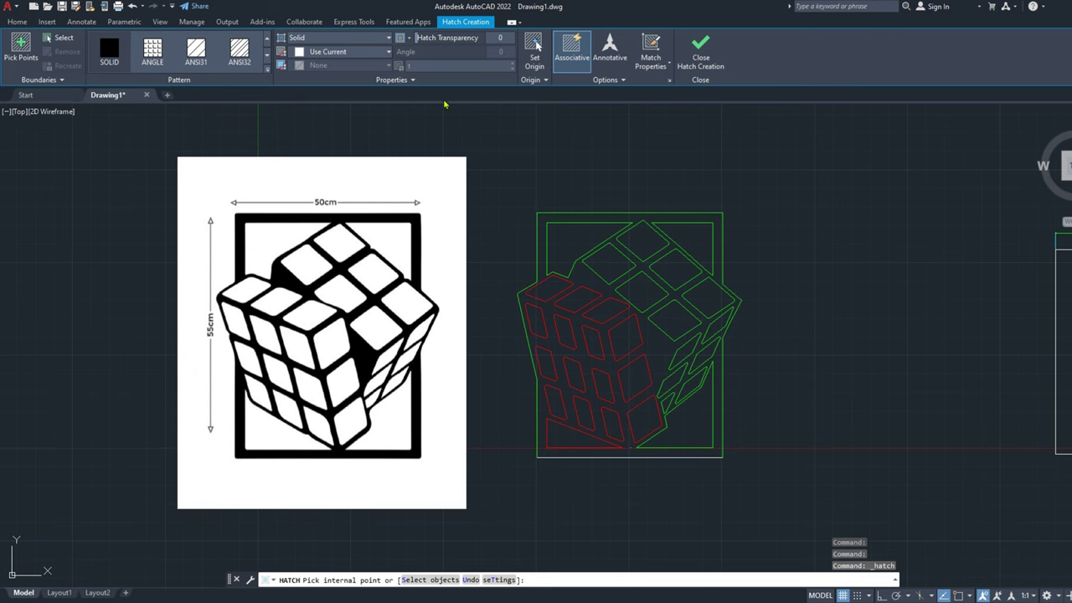
click(555, 216)
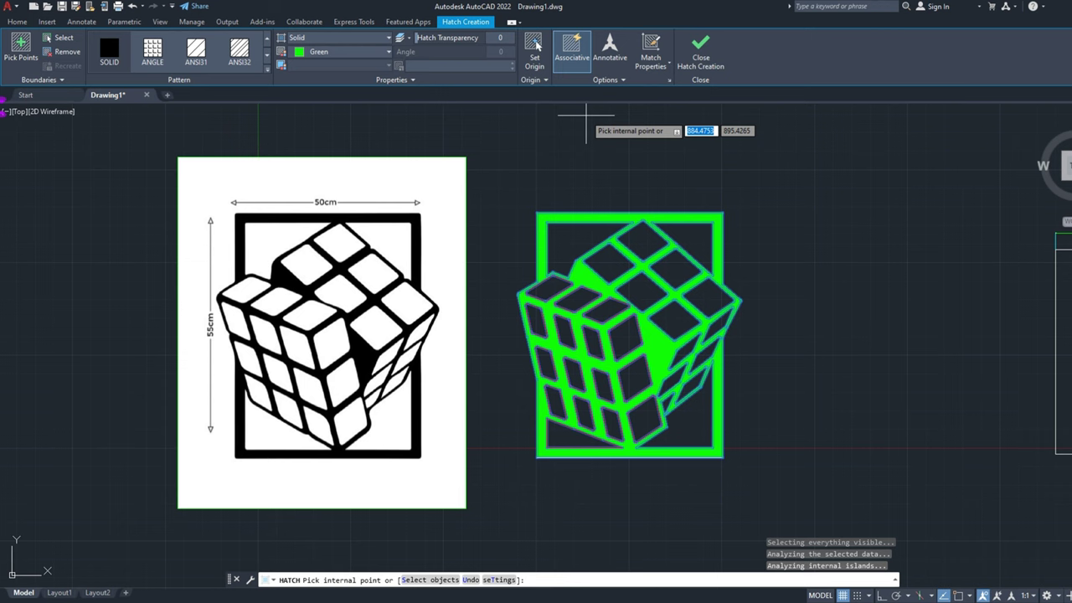
click(362, 54)
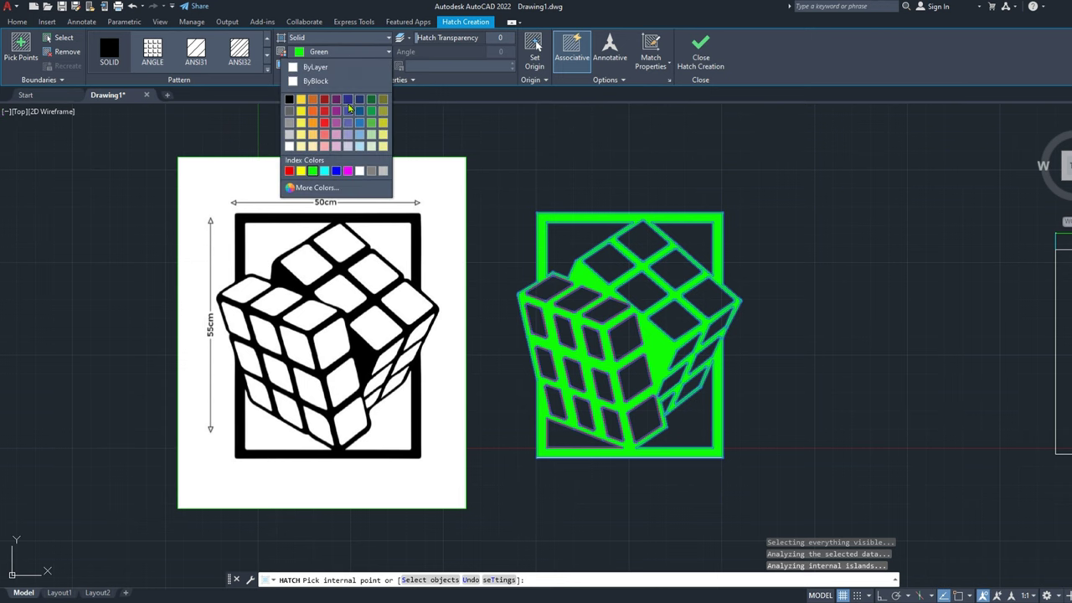
click(312, 110)
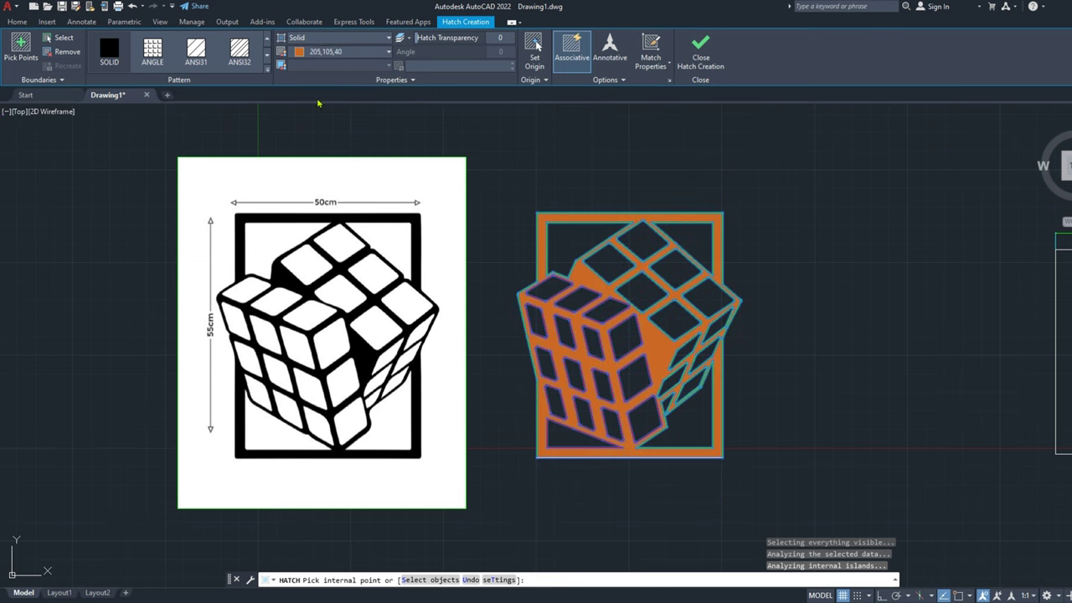
key(Escape)
click(455, 158)
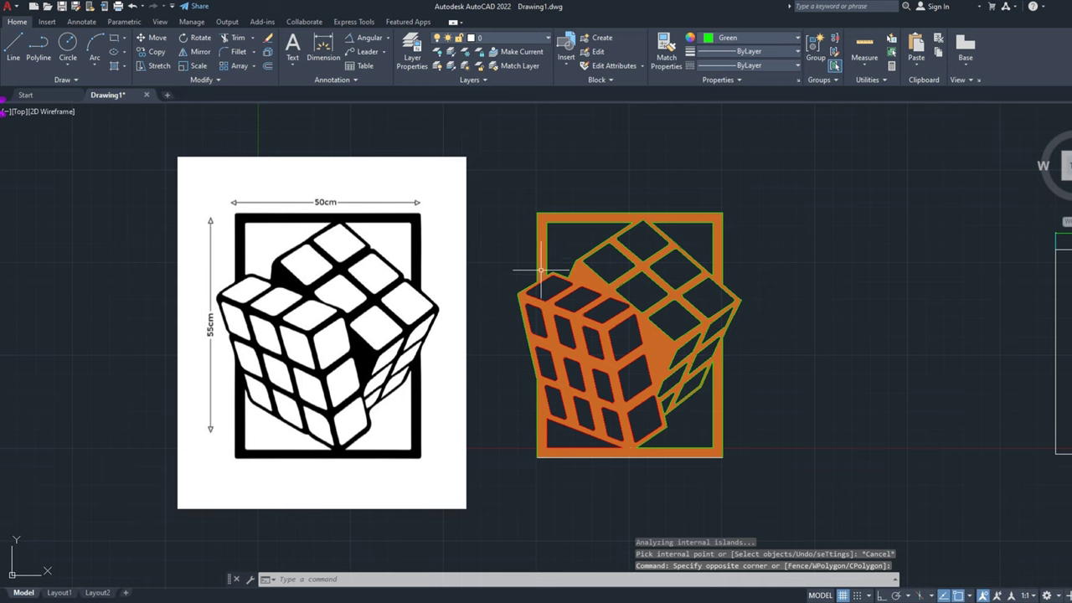
Step: Window-select the three leftover objects at the right and erase them
scroll(540, 270, up, 3)
scroll(709, 352, down, 3)
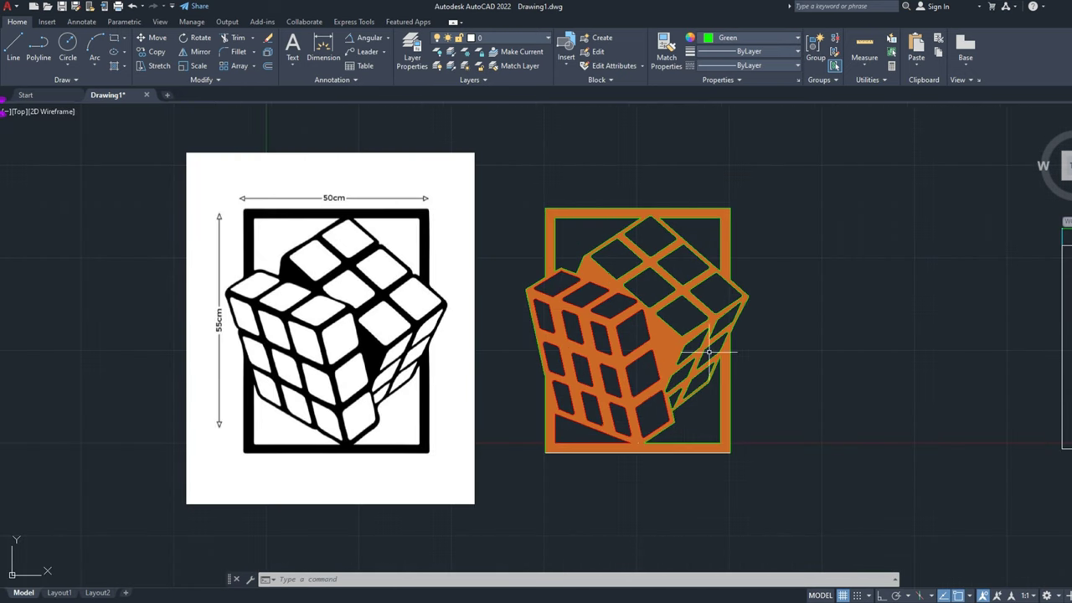
scroll(704, 386, down, 4)
click(1005, 306)
click(825, 444)
key(Delete)
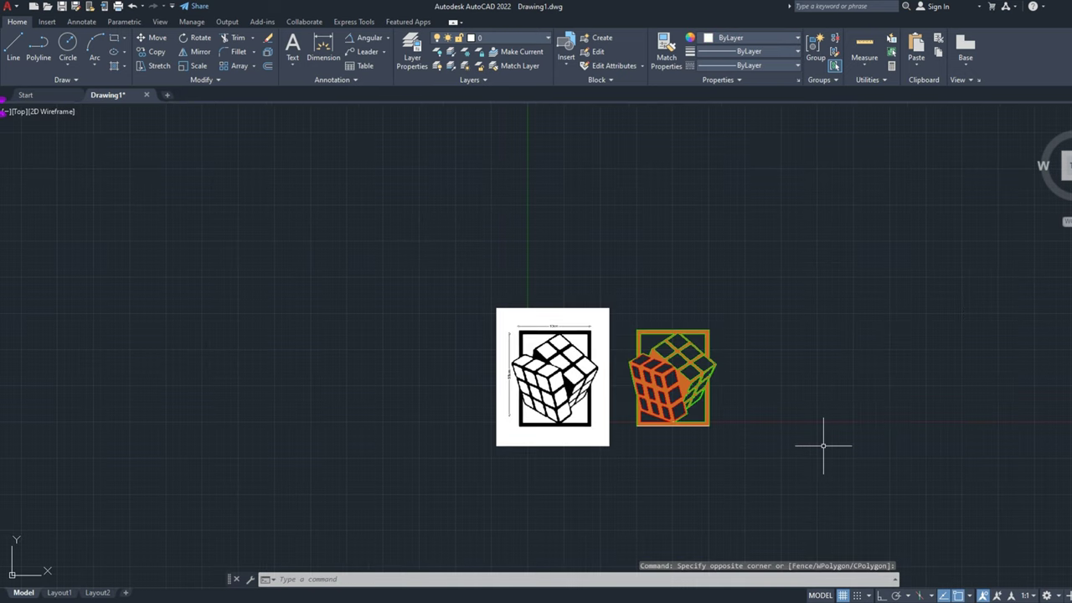
key(Delete)
scroll(670, 386, up, 2)
scroll(691, 407, up, 2)
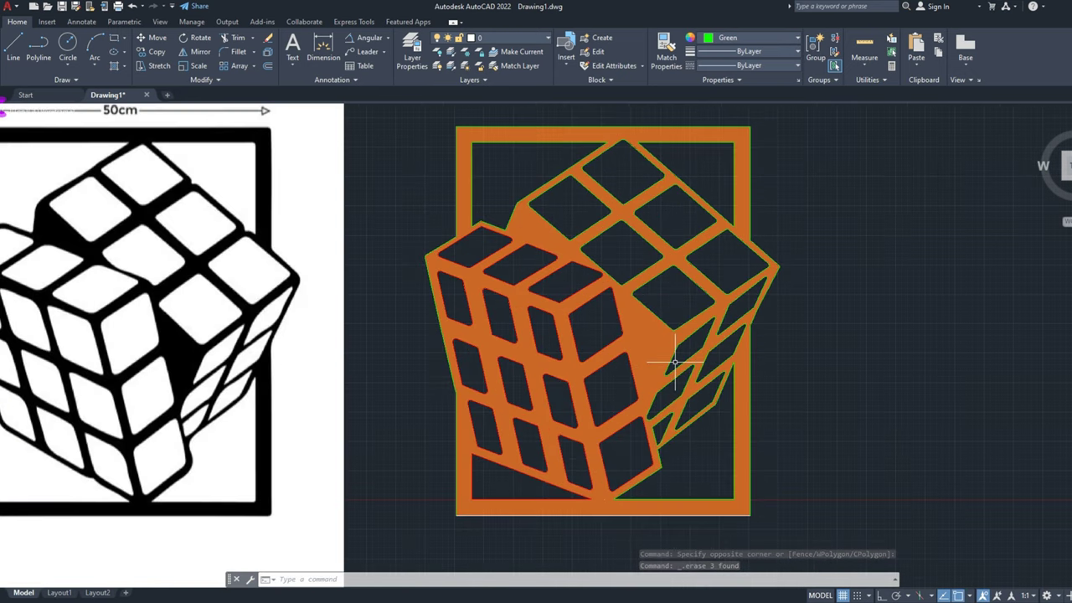